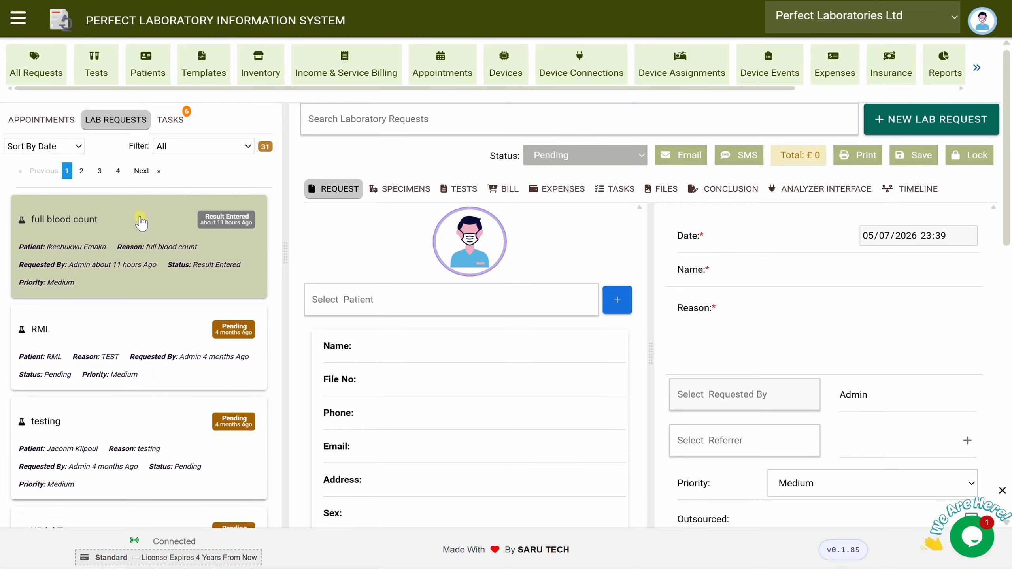
Look through the appointments, lab requests and tasks lists, ending on the lab requests.
click(64, 120)
click(104, 119)
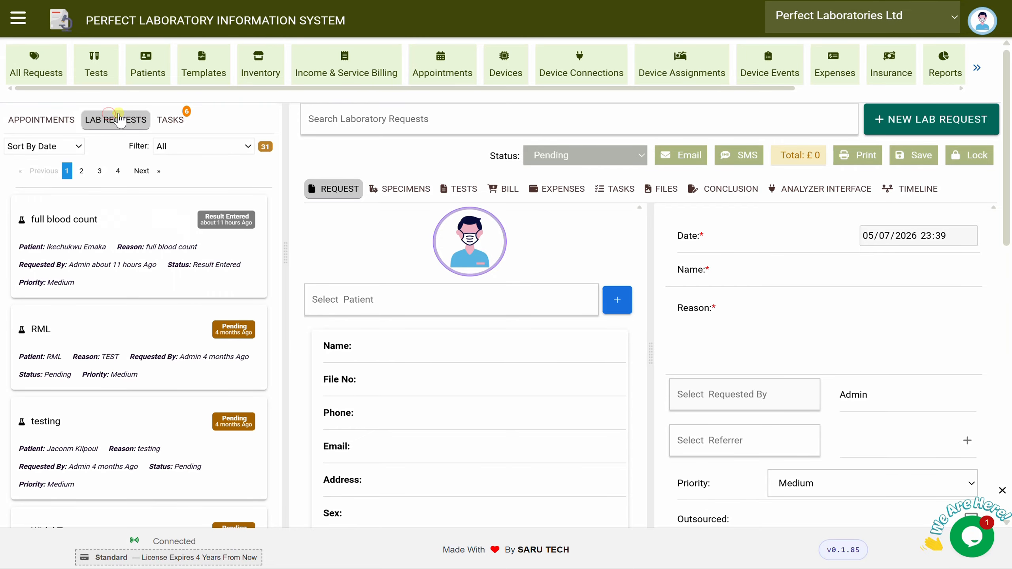
click(169, 121)
click(126, 120)
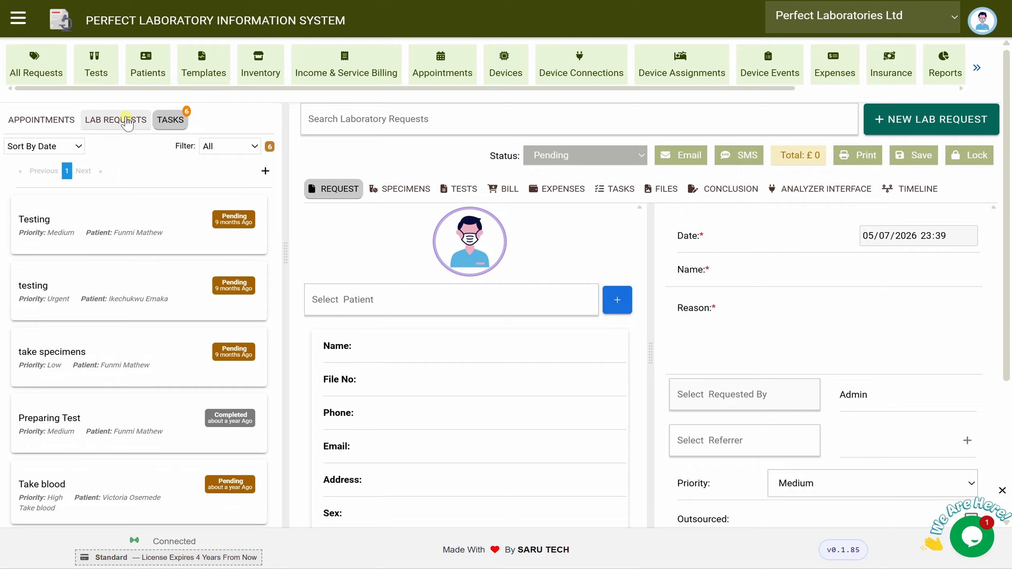
Open the full blood count request and review its specimens, tests, files, conclusion, bill and request sections.
click(150, 239)
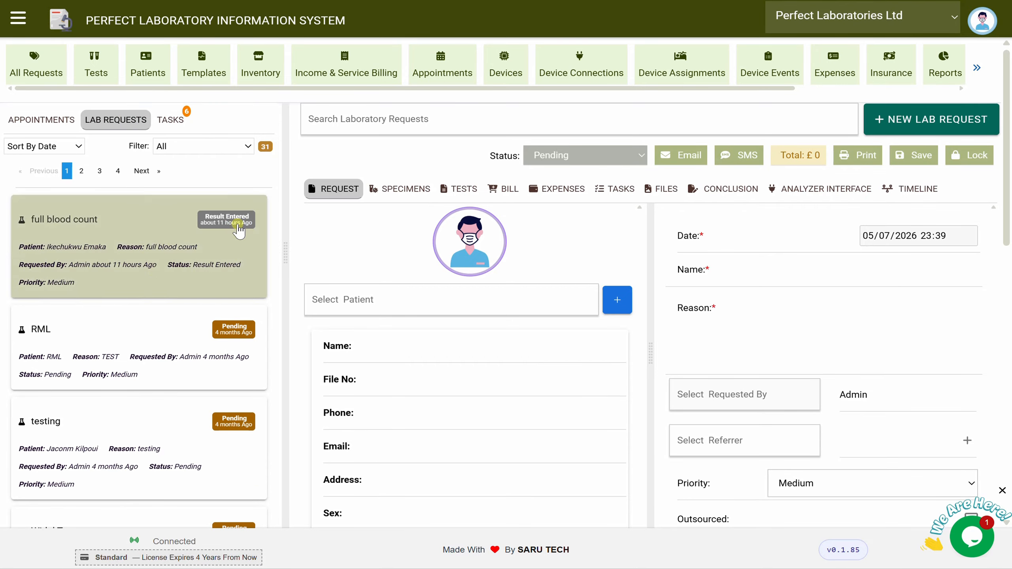
click(223, 252)
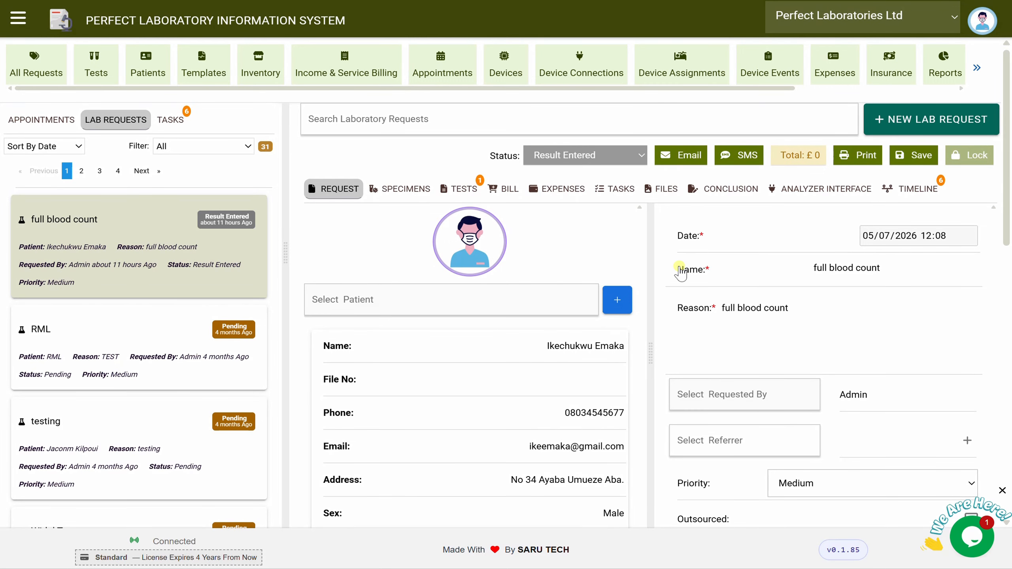
click(396, 190)
click(460, 189)
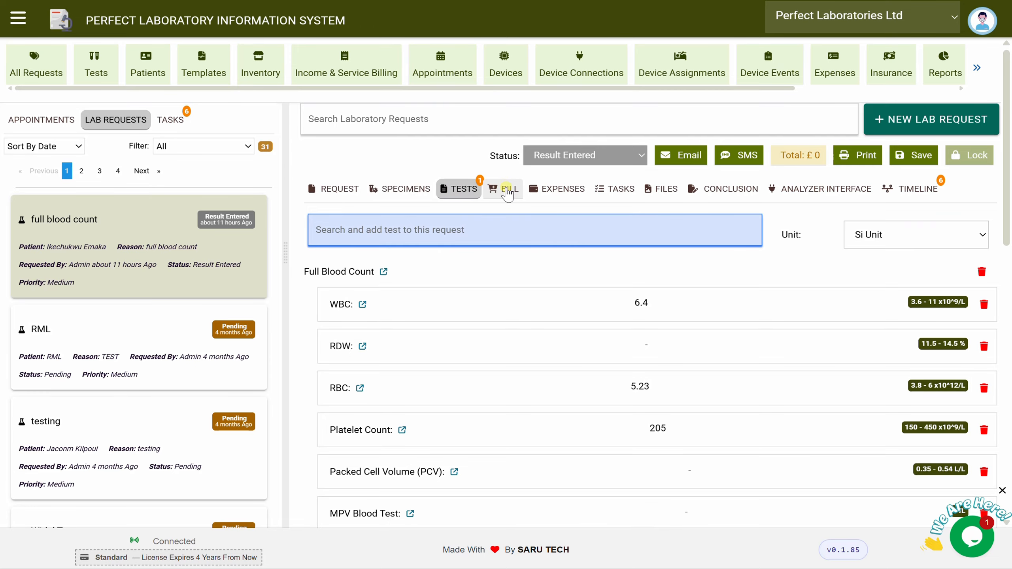
click(664, 191)
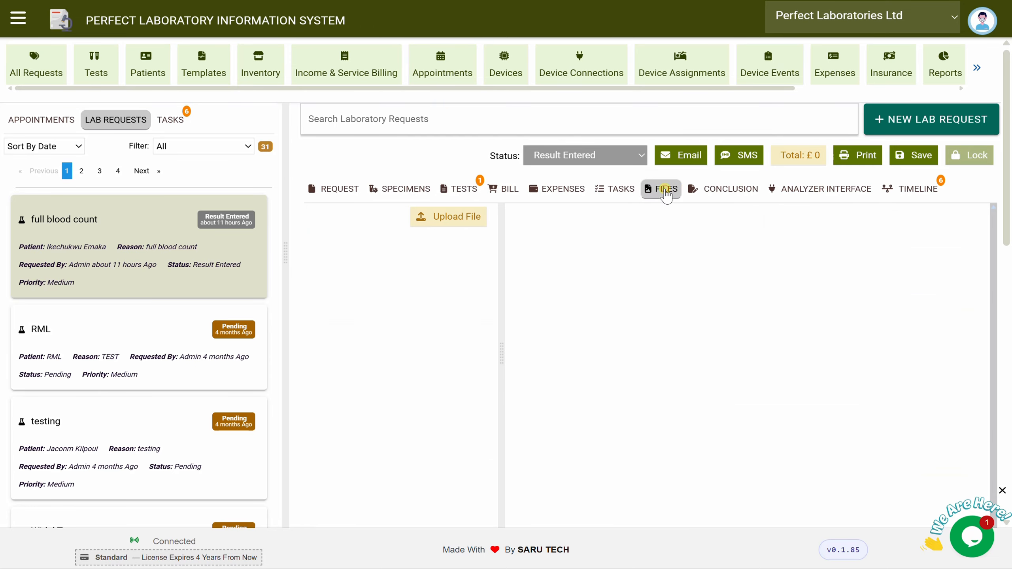
click(712, 190)
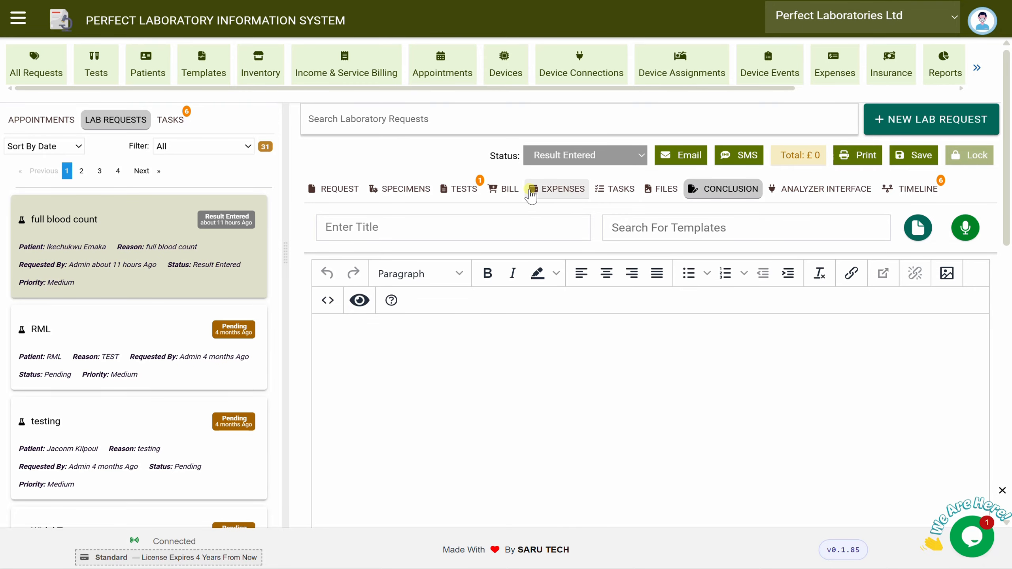
click(505, 190)
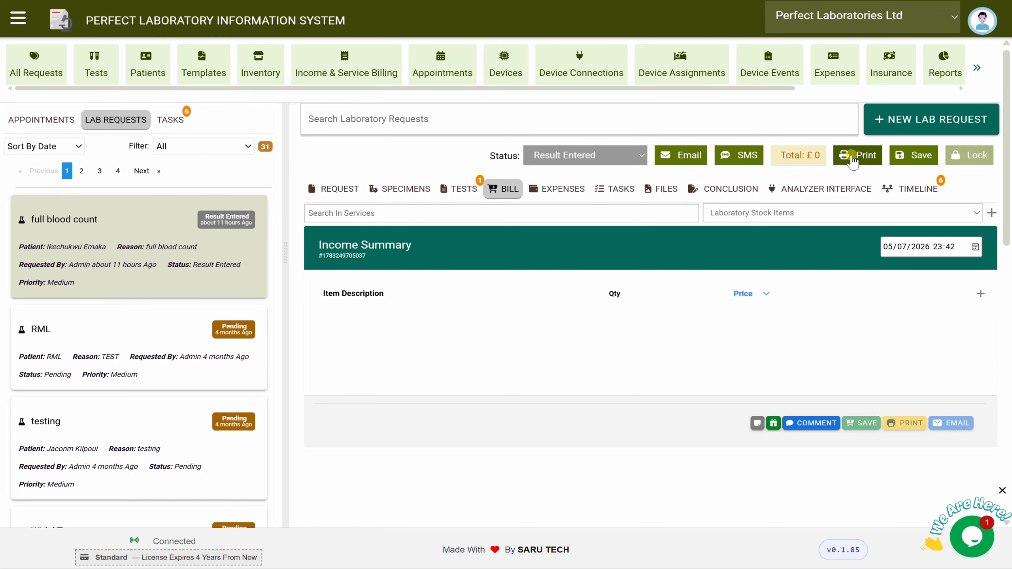
click(337, 188)
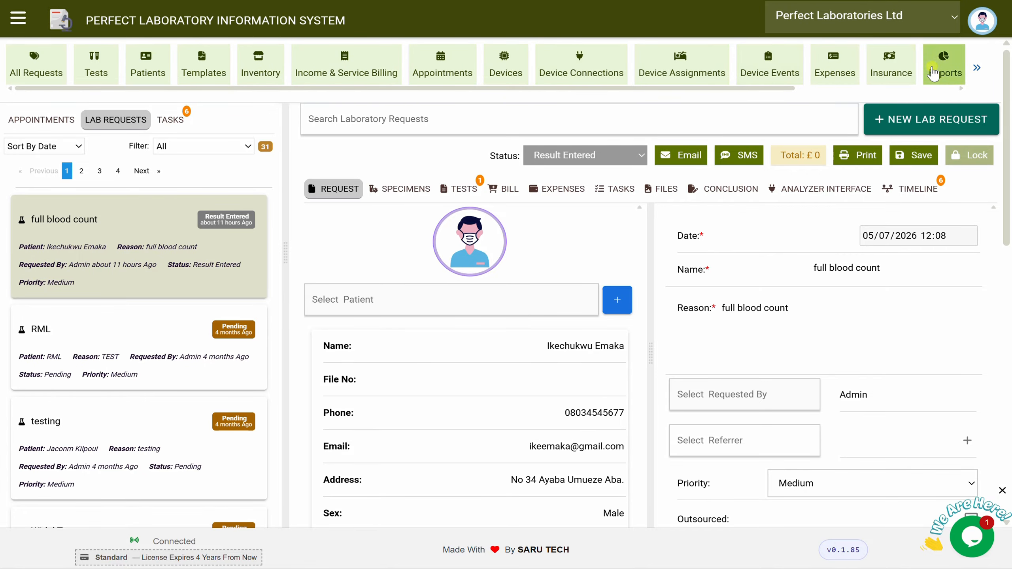
click(975, 75)
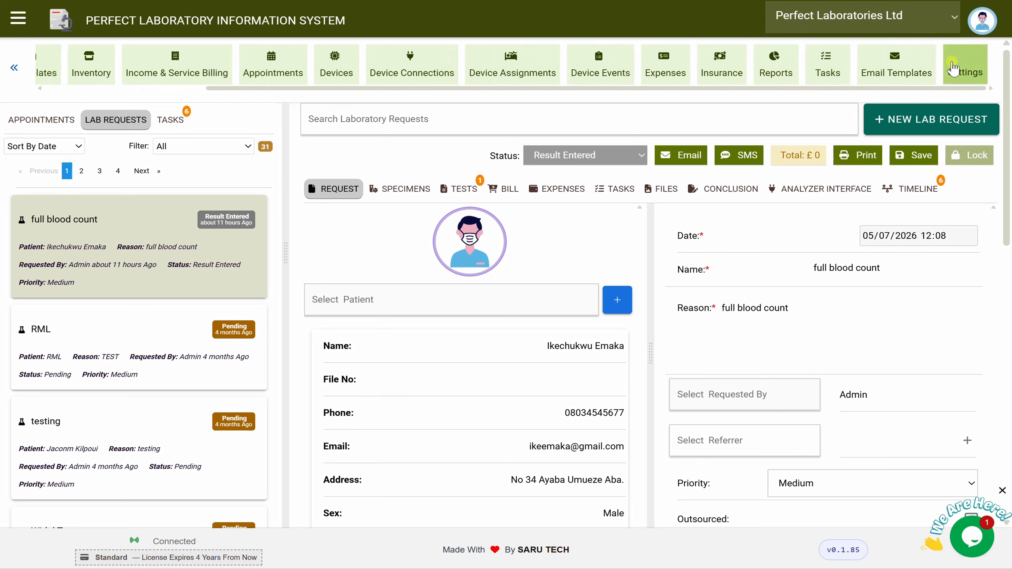
drag(843, 90, 599, 96)
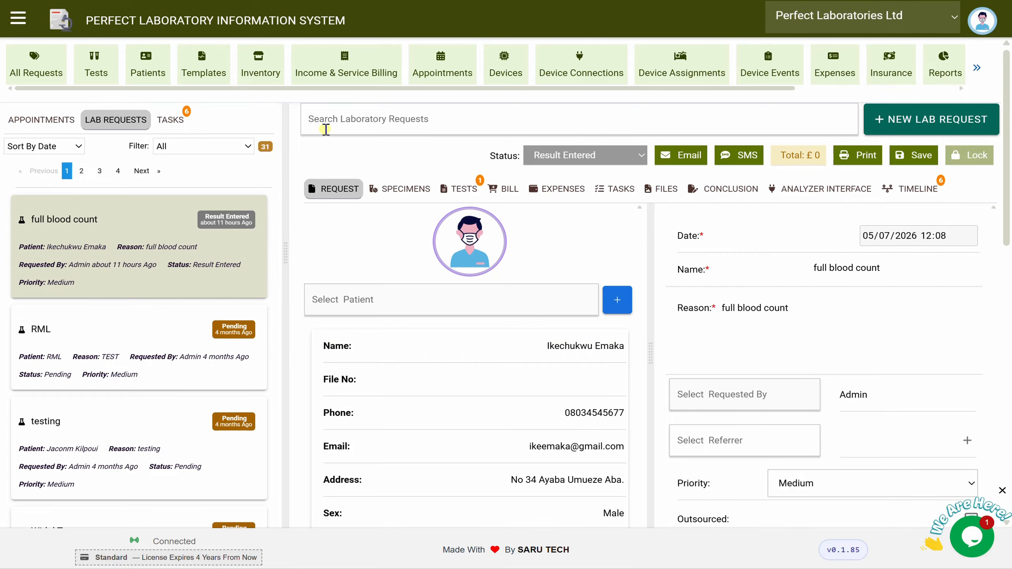
Search the laboratory requests for "full bloo", and open the full blood count request from the suggestions after shortening the search text.
click(368, 123)
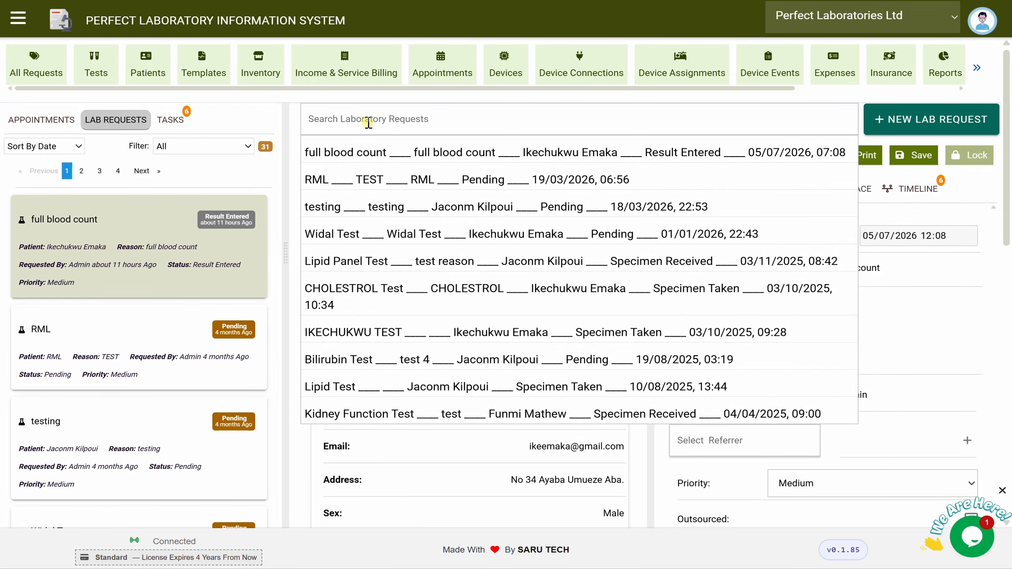
text(full)
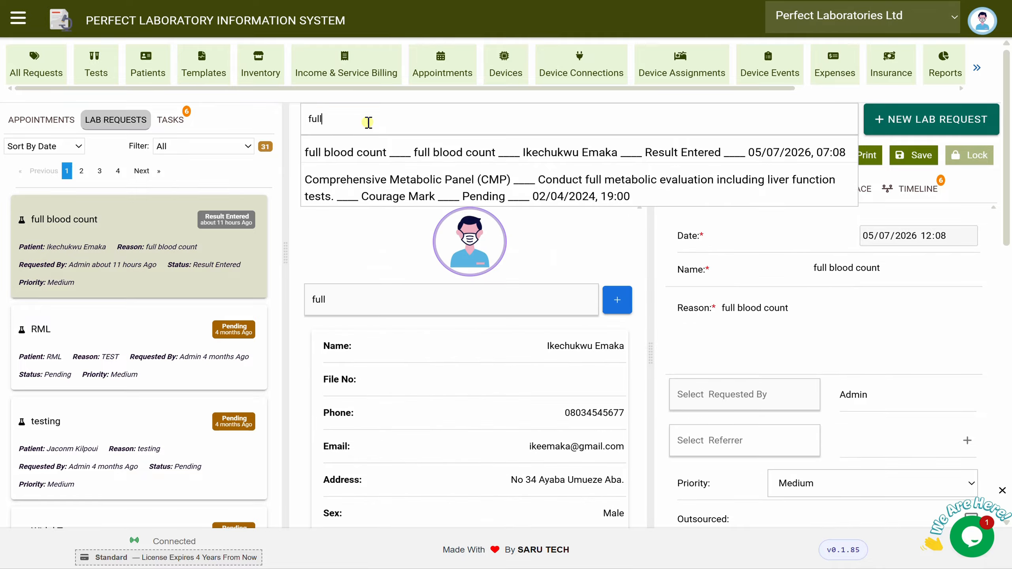
text( bloo)
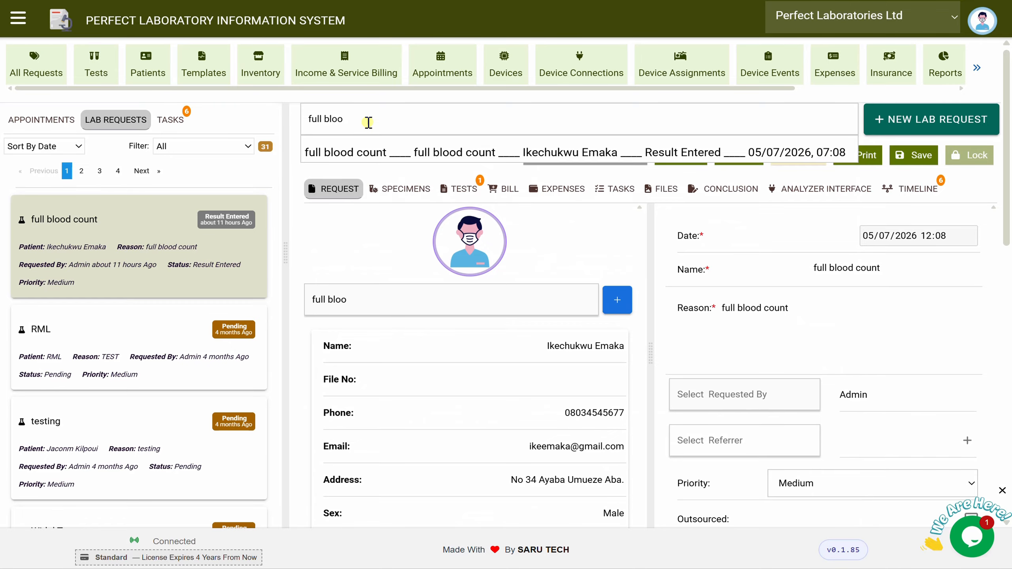
key(BackSpace)
key(BackSpace)
key(BackSpace)
key(BackSpace)
key(BackSpace)
key(BackSpace)
key(BackSpace)
key(BackSpace)
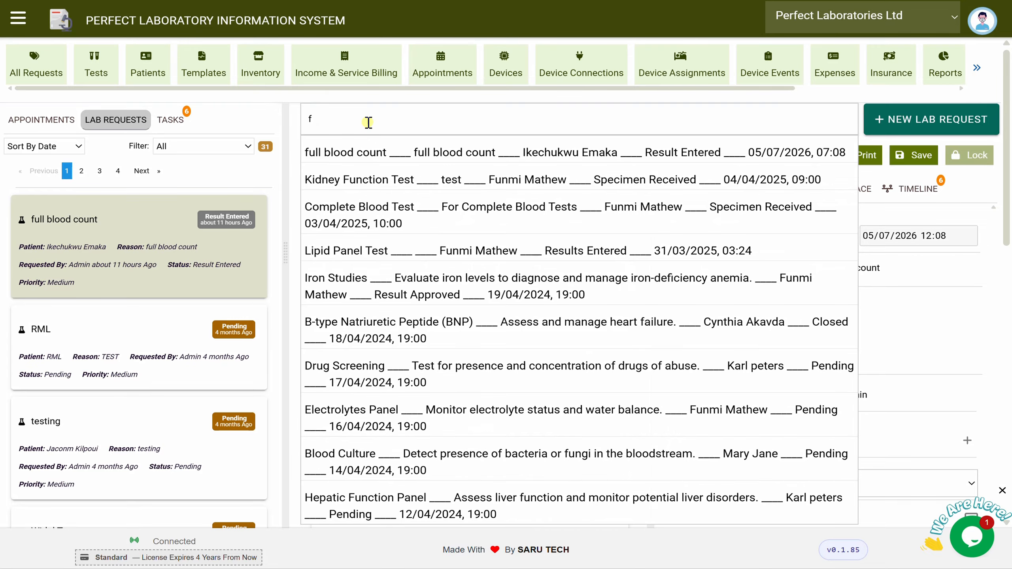
click(387, 149)
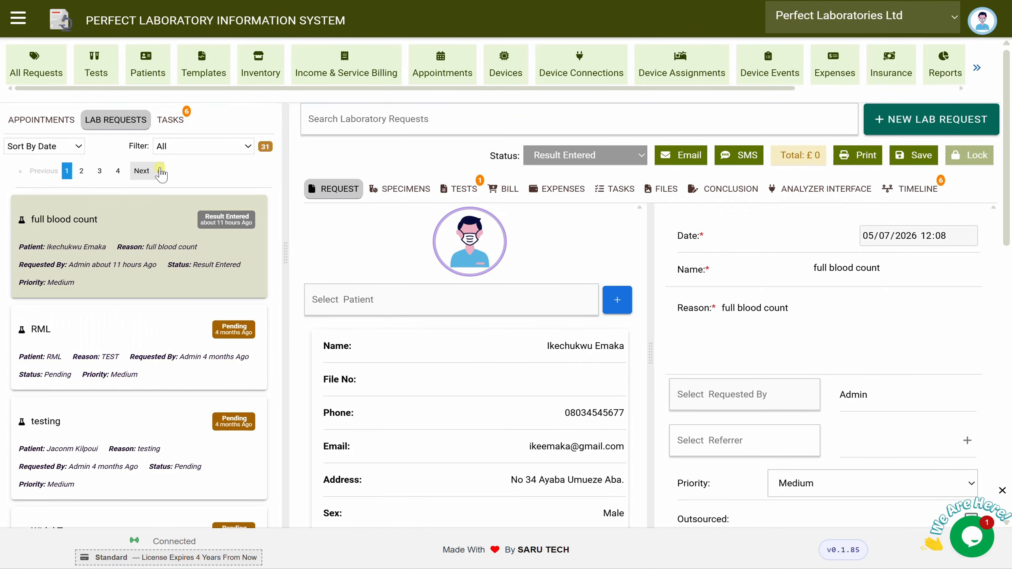
Sort the lab requests by priority, and return them to sorting by date.
click(77, 148)
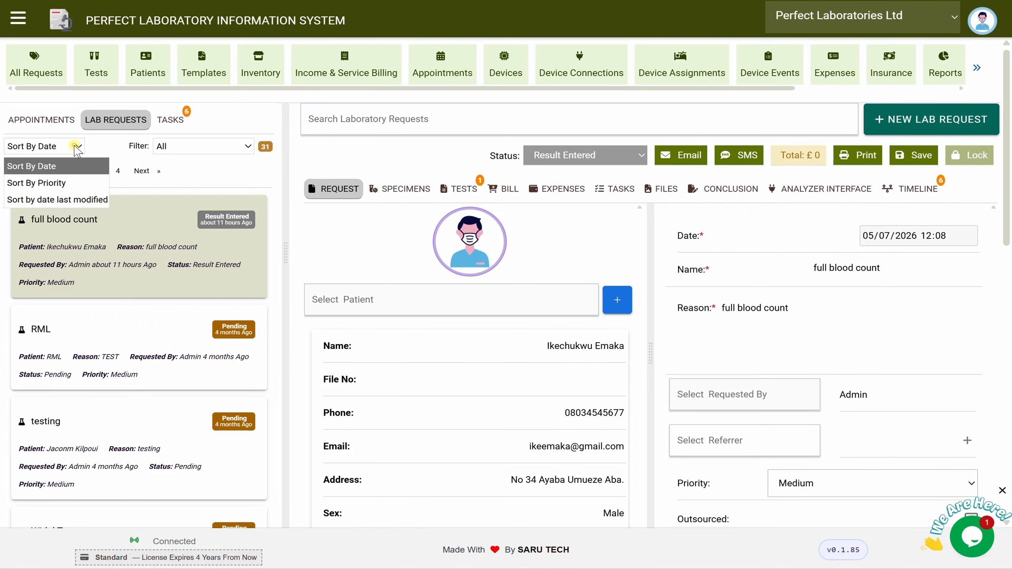
click(60, 183)
click(69, 146)
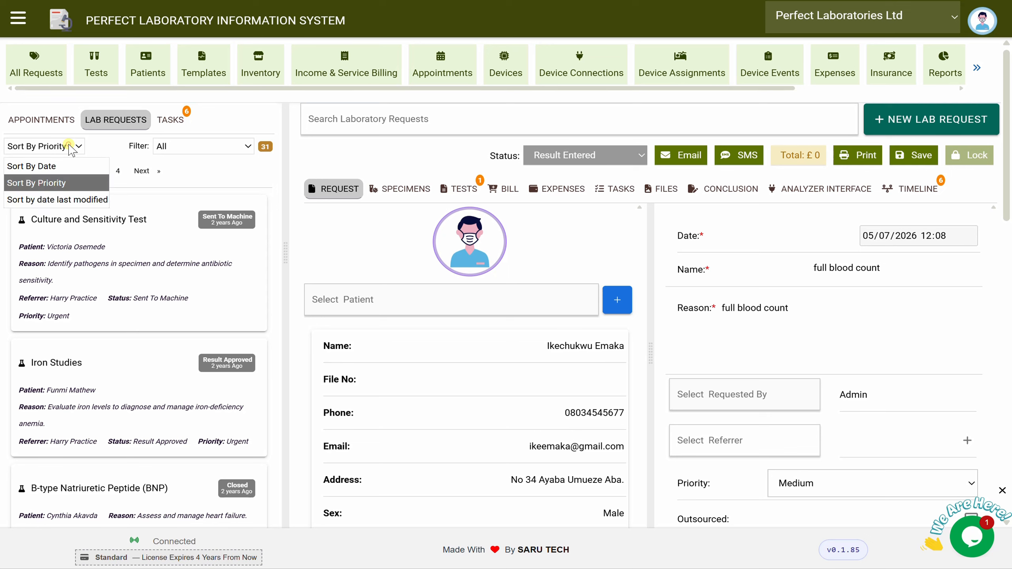
click(61, 165)
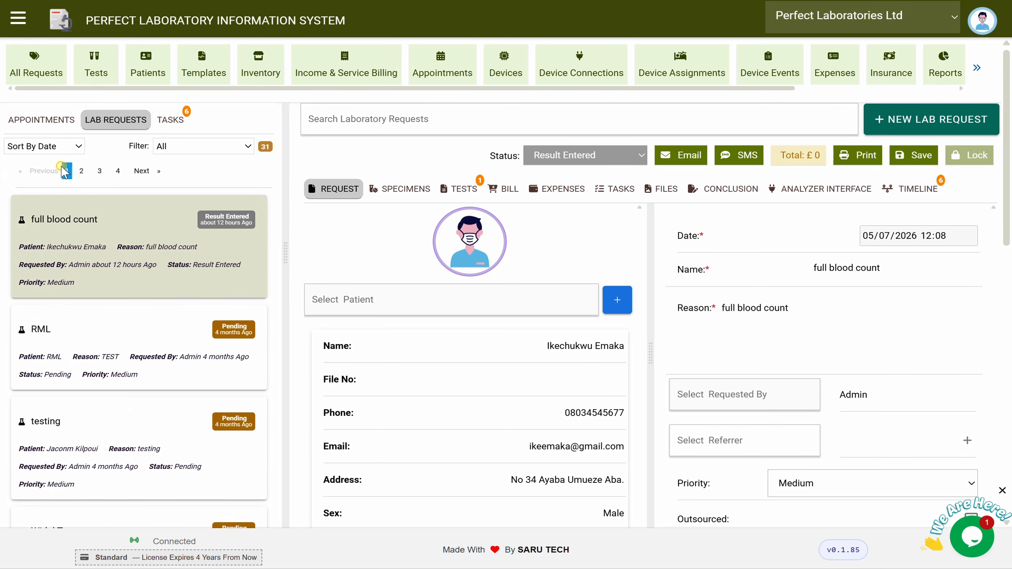
Filter the lab requests by Pending, Specimen Received and Completed in turn, and set the filter back to All.
click(191, 147)
click(187, 183)
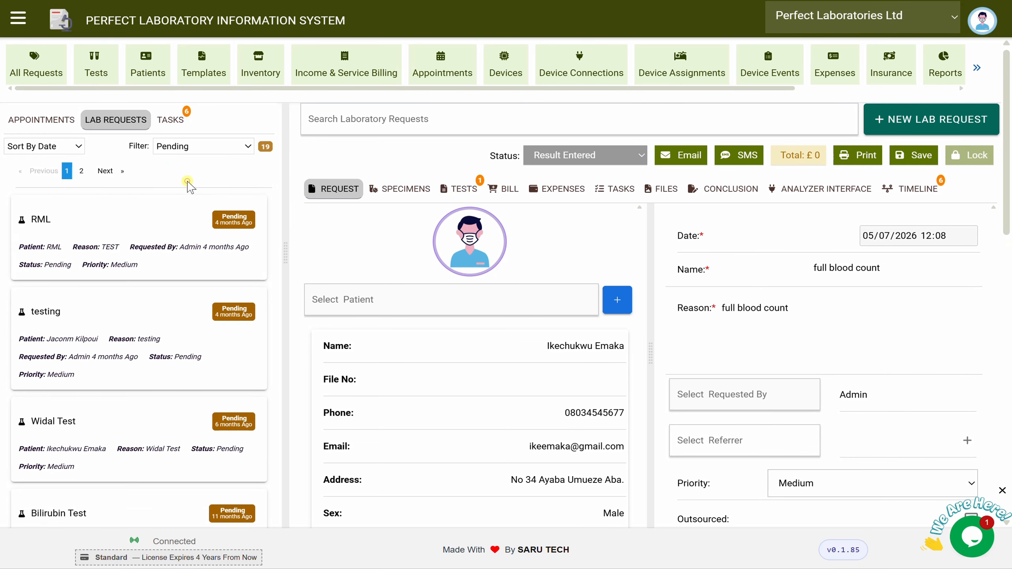
click(199, 147)
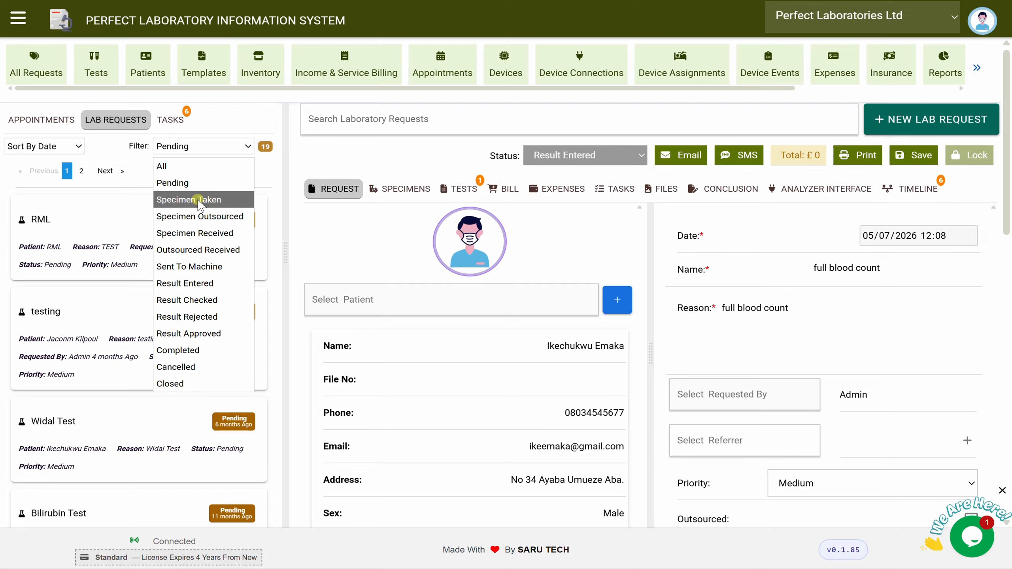
click(204, 232)
click(220, 152)
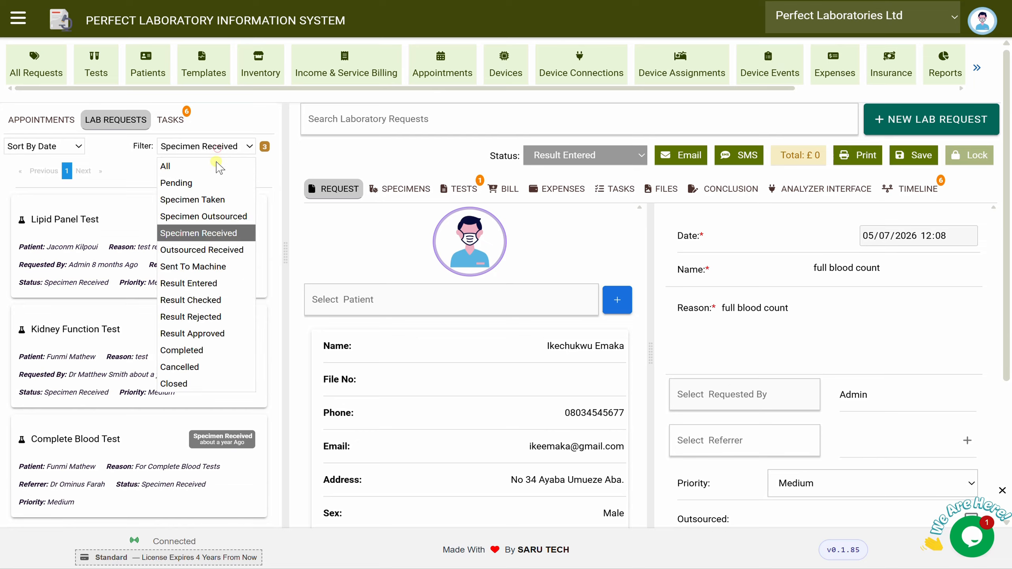
click(203, 350)
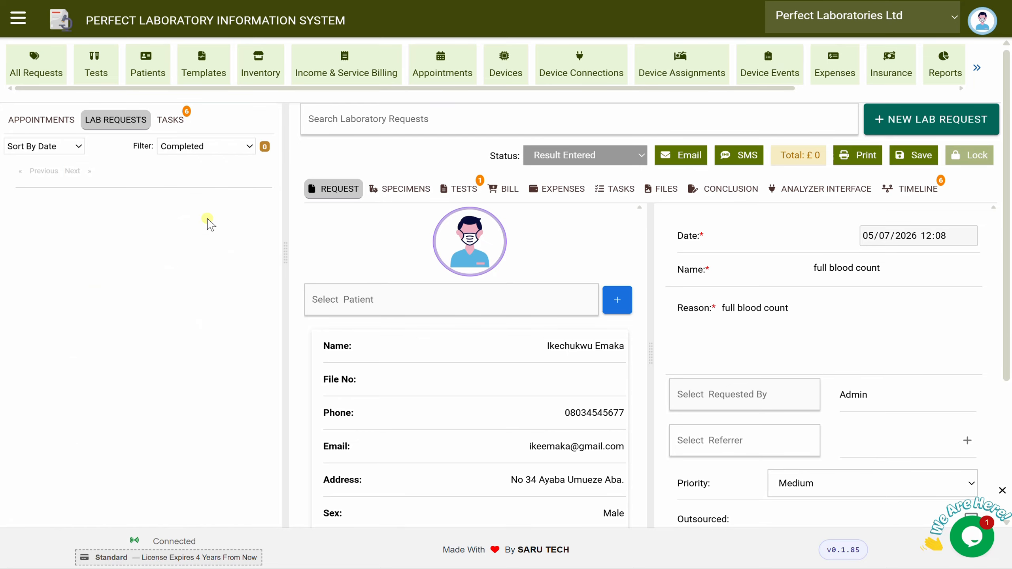
click(215, 144)
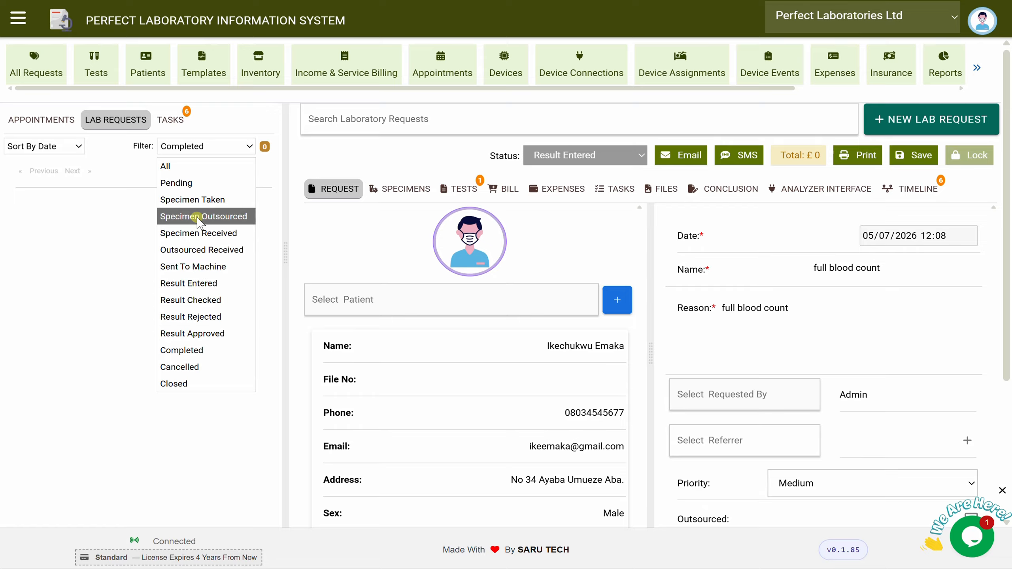
click(198, 168)
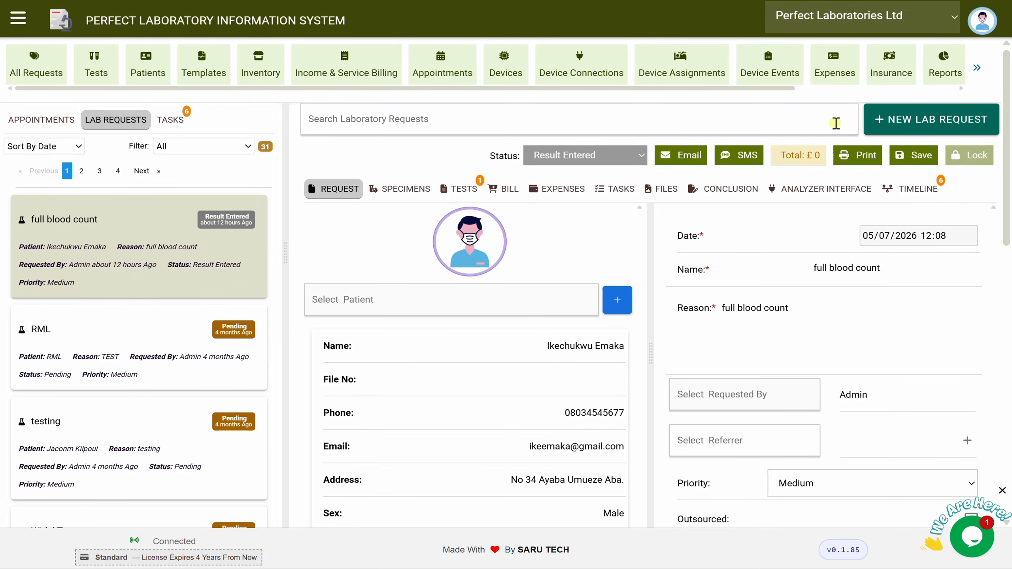
Start a new lab request and assign the second listed patient to it.
click(910, 121)
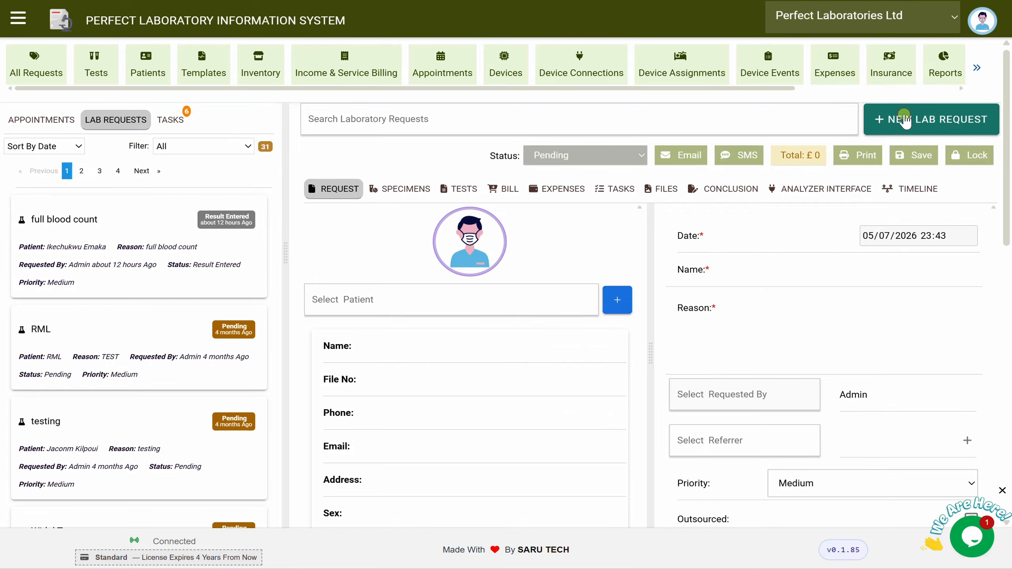
click(399, 300)
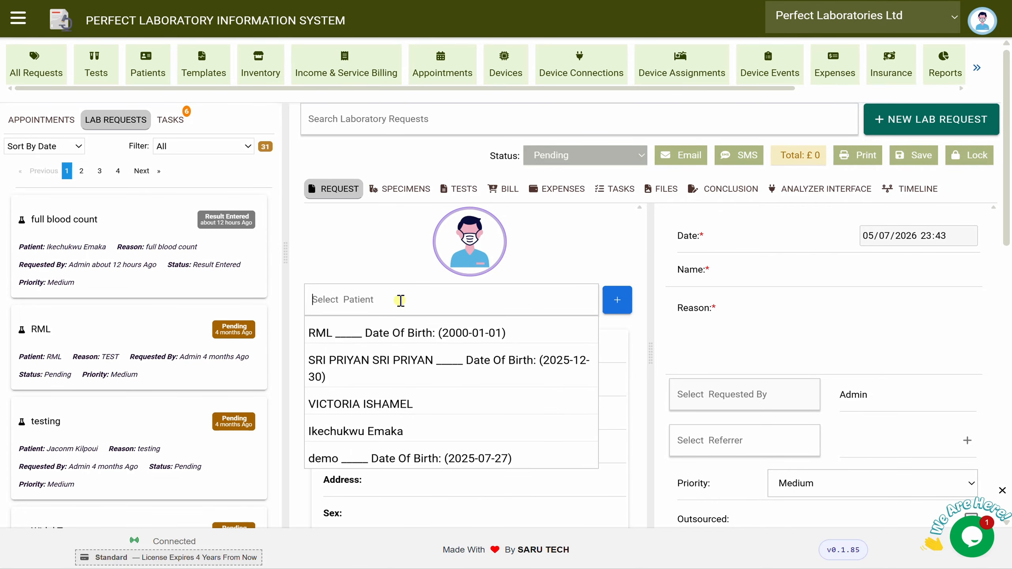
click(415, 367)
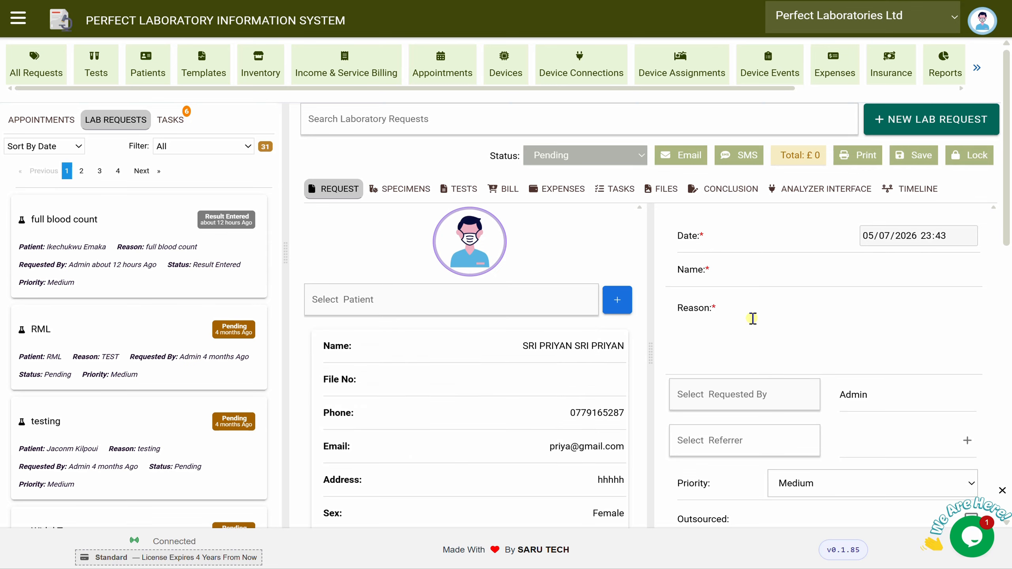
Name the new request "Full Blood Count" and enter "General Checkup" as its reason.
click(777, 270)
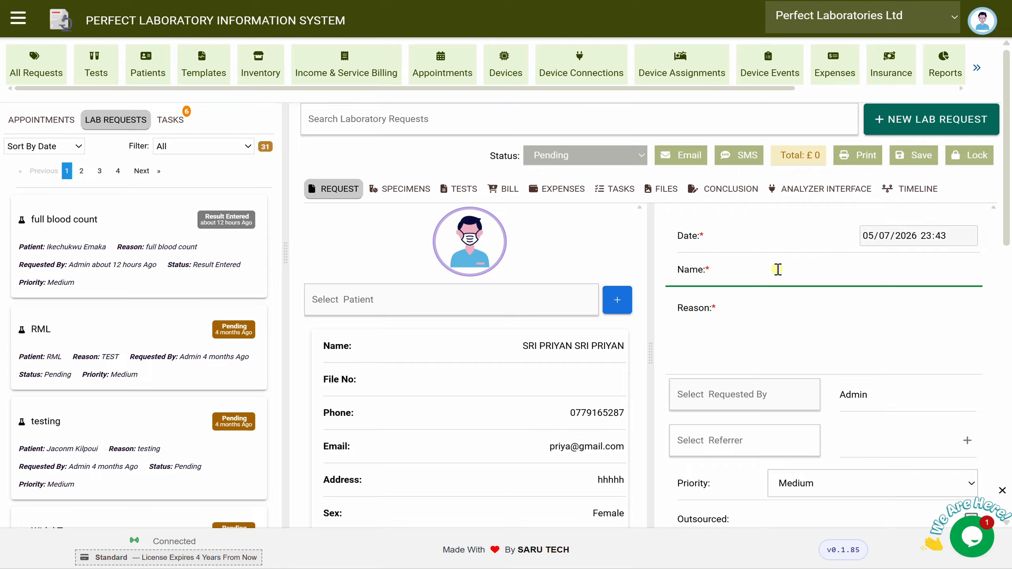
text(Full Bl)
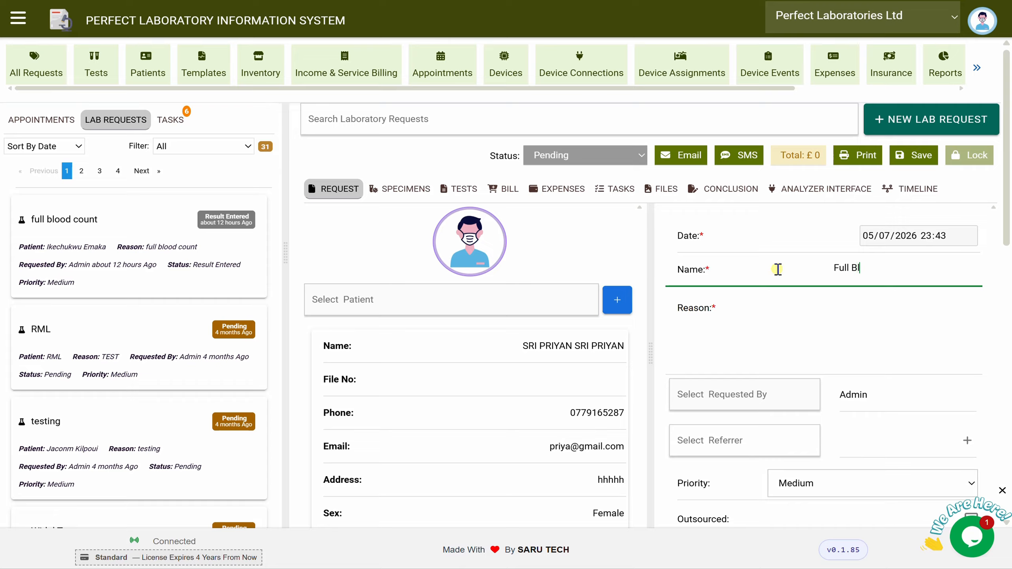
text(ood Count)
click(768, 308)
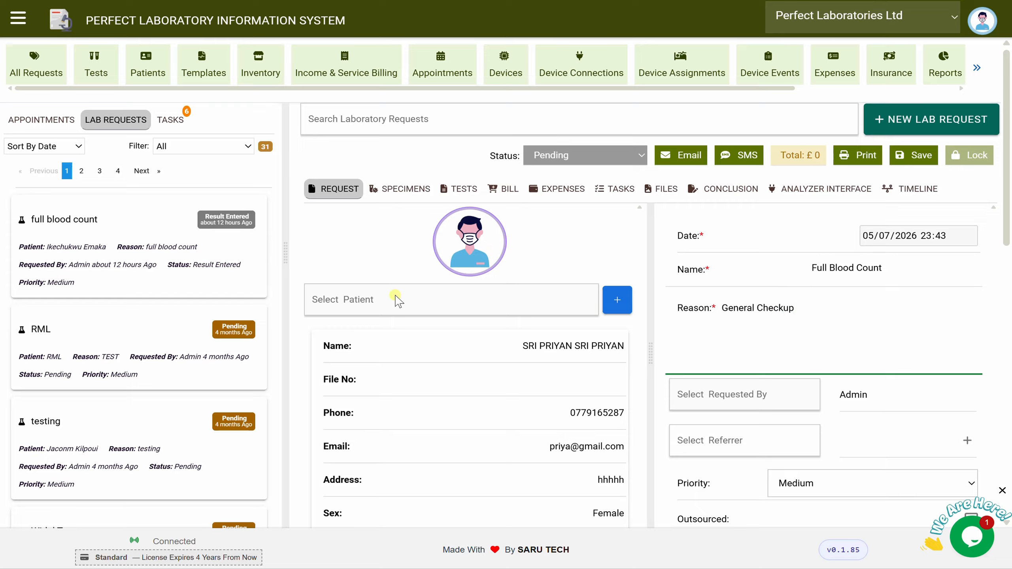
View the blank form for adding a new patient and close it without saving.
click(616, 301)
click(618, 300)
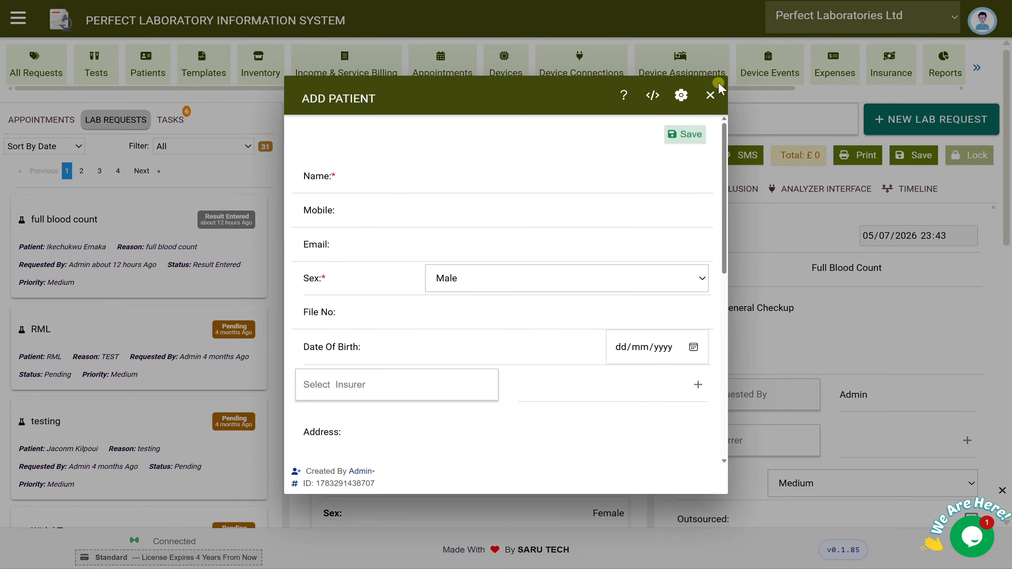
click(712, 96)
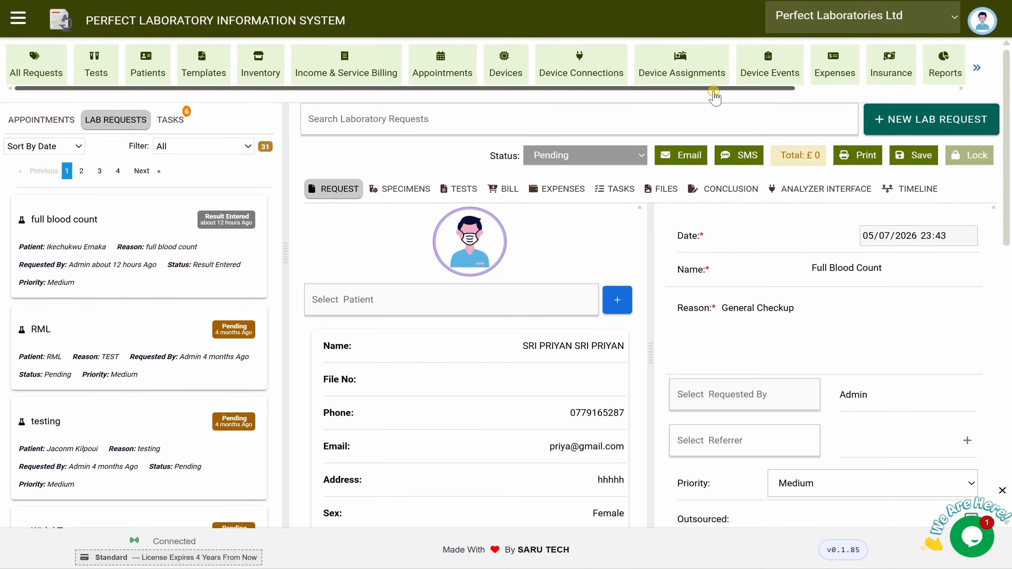
Assign the second listed referrer to the new lab request.
click(737, 440)
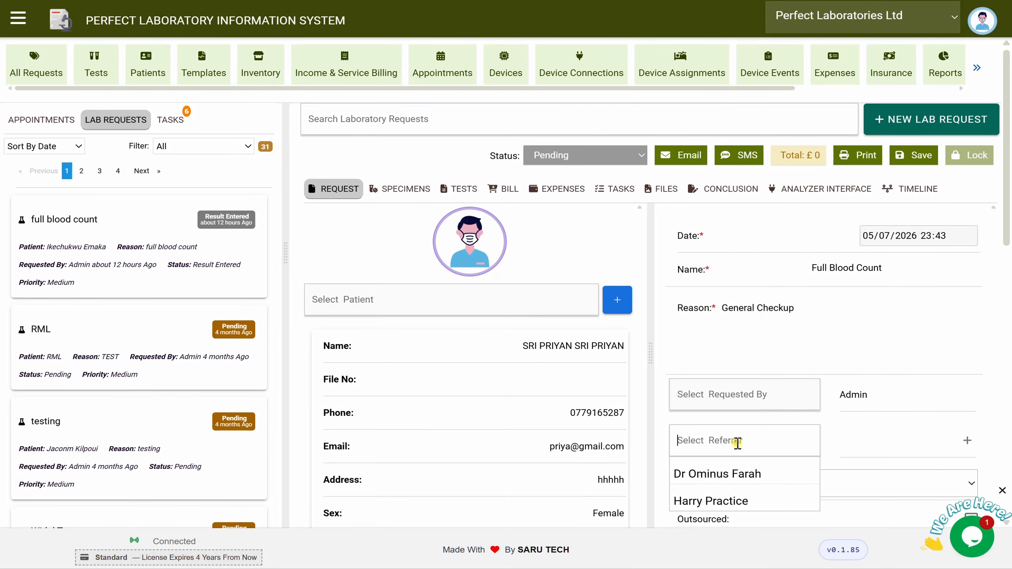
click(722, 502)
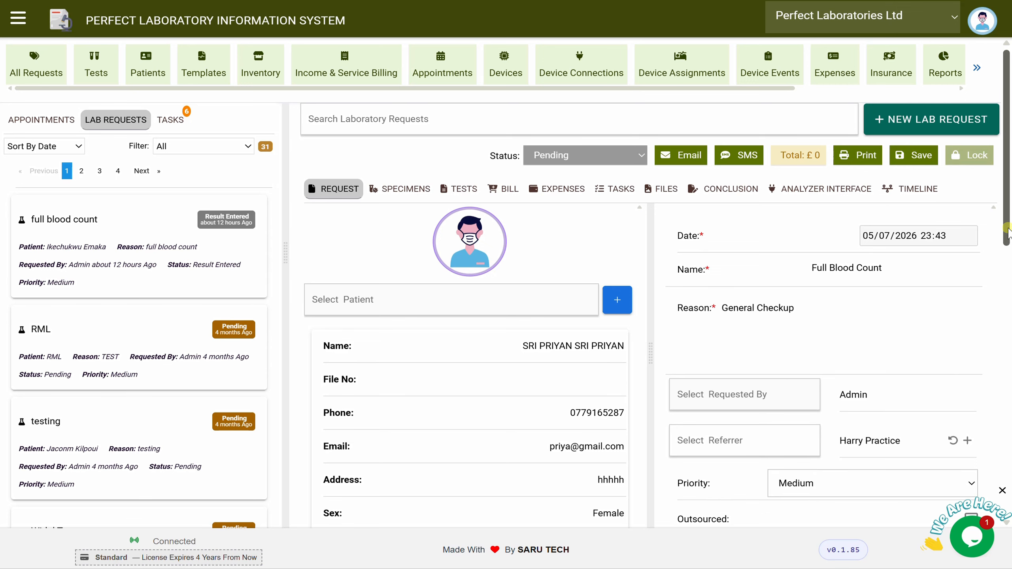
Save the new Full Blood Count lab request.
mouse_move(1008, 232)
mouse_down()
mouse_move(1008, 274)
mouse_move(1008, 231)
mouse_up()
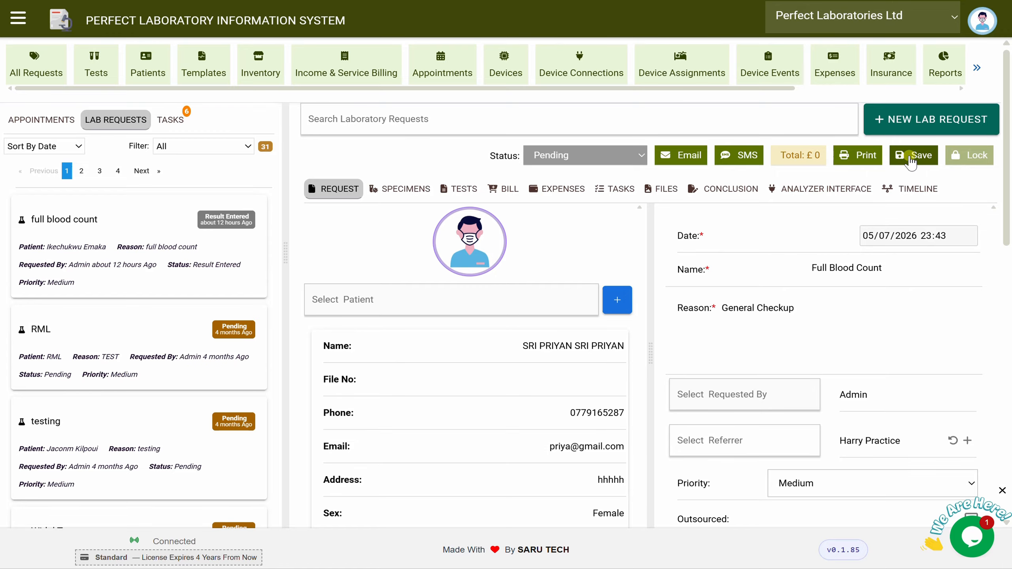
click(911, 160)
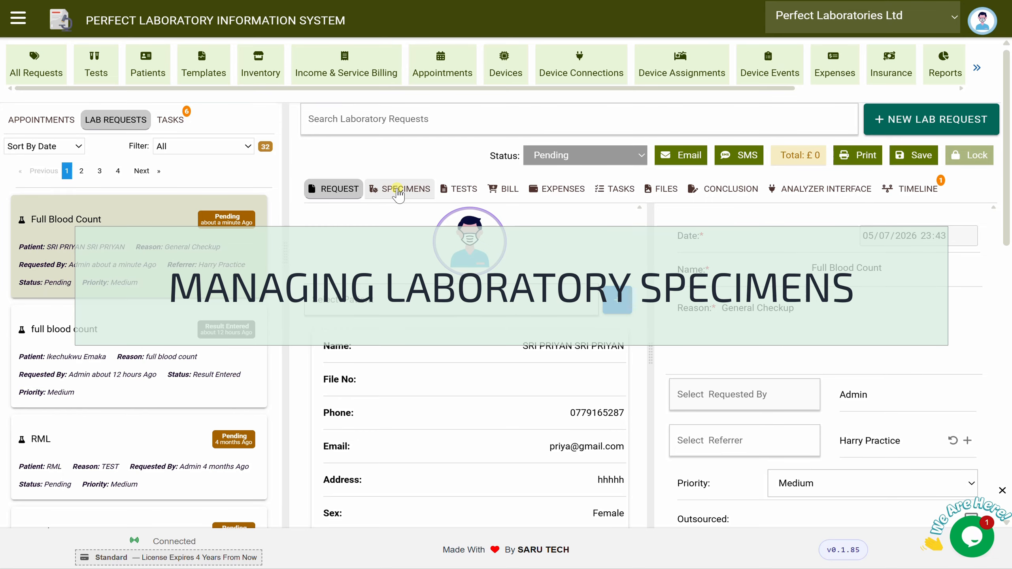
Take a specimen for the request with the name "Blood" and the location "Shelf 5", and save it.
click(397, 189)
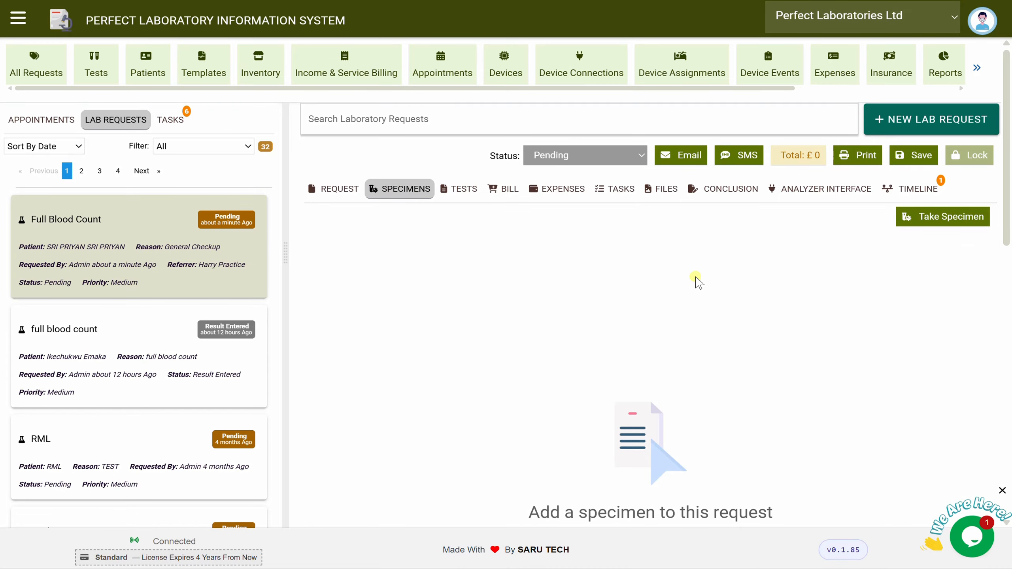
click(931, 218)
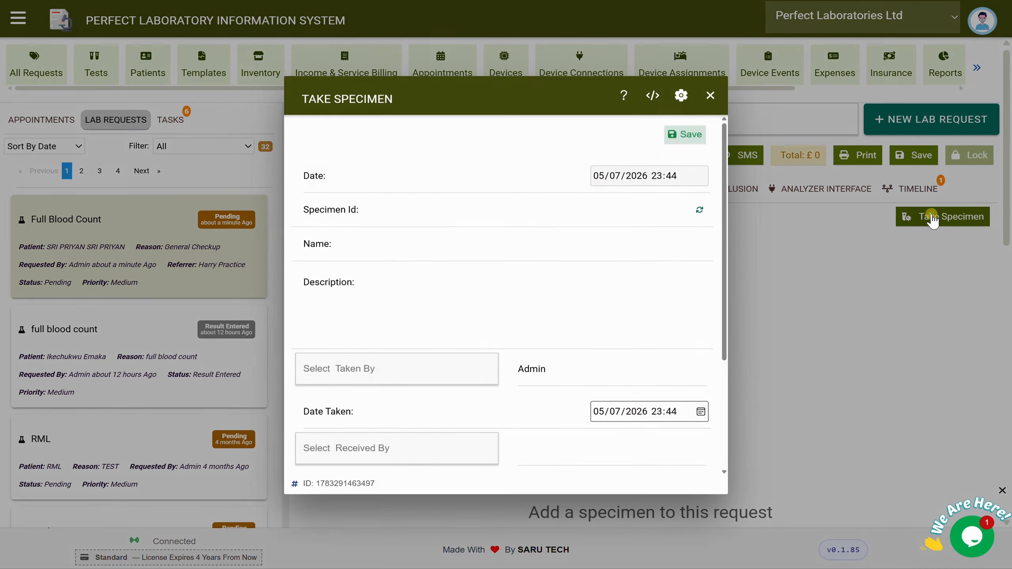
click(438, 255)
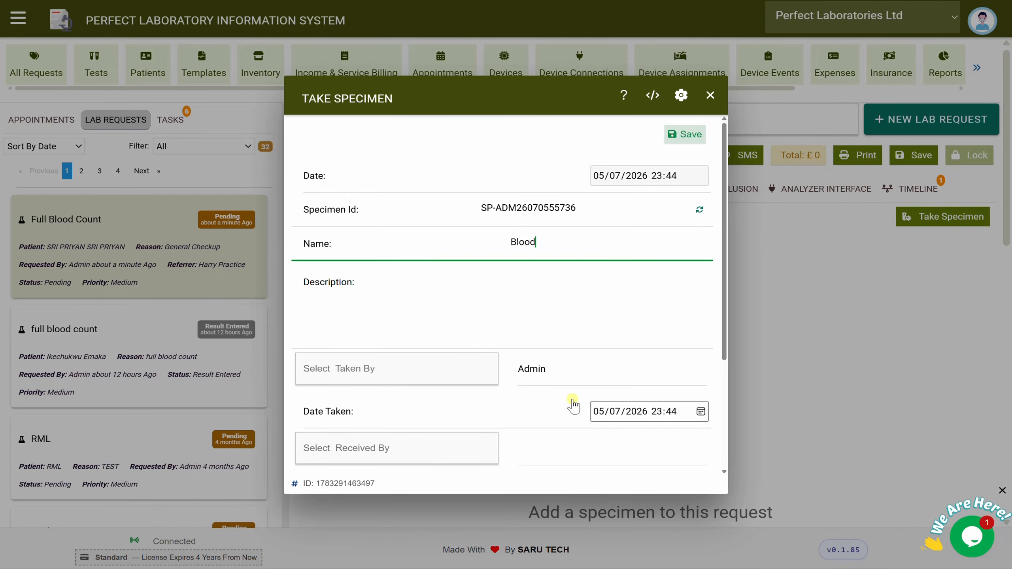
drag(722, 294, 713, 373)
click(523, 412)
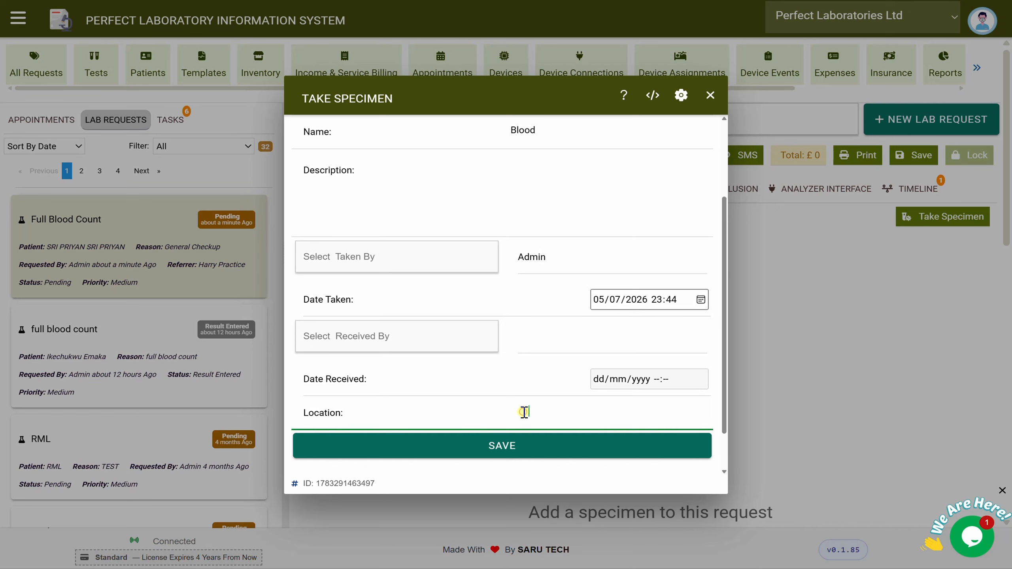
text(Shelf 5)
click(530, 447)
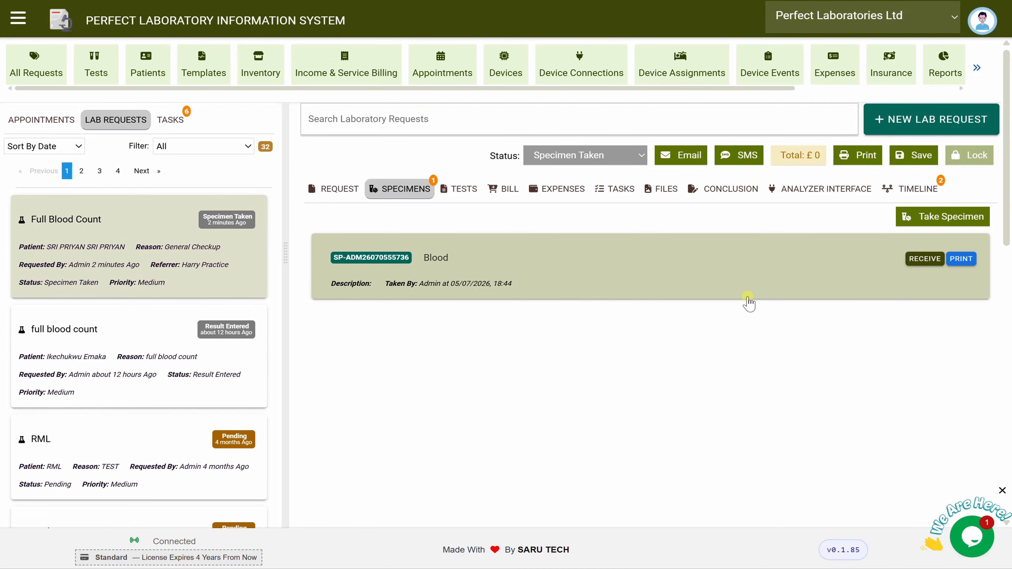
Mark the Blood specimen as received, and view its label's print preview without printing it.
click(920, 259)
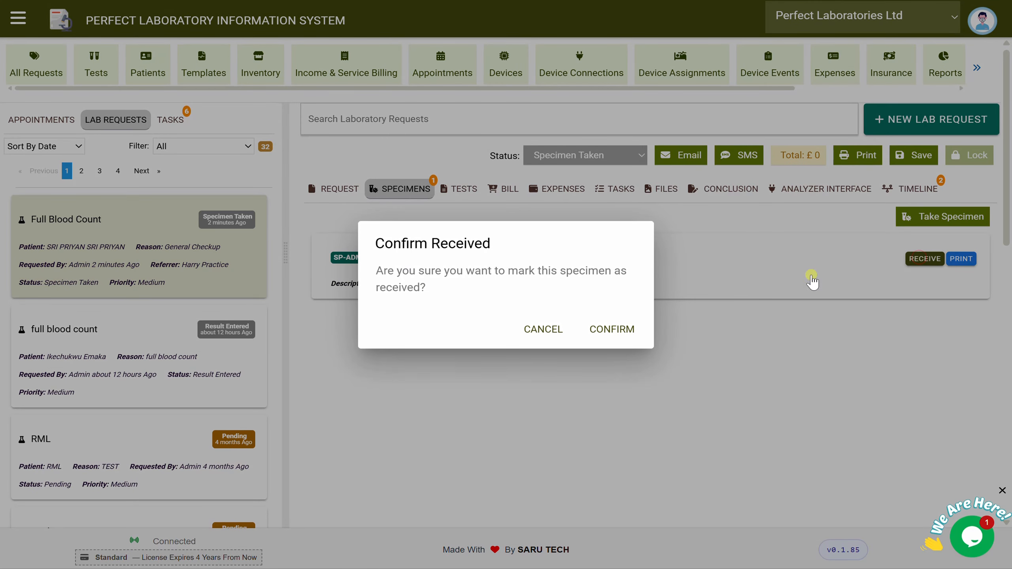
click(613, 331)
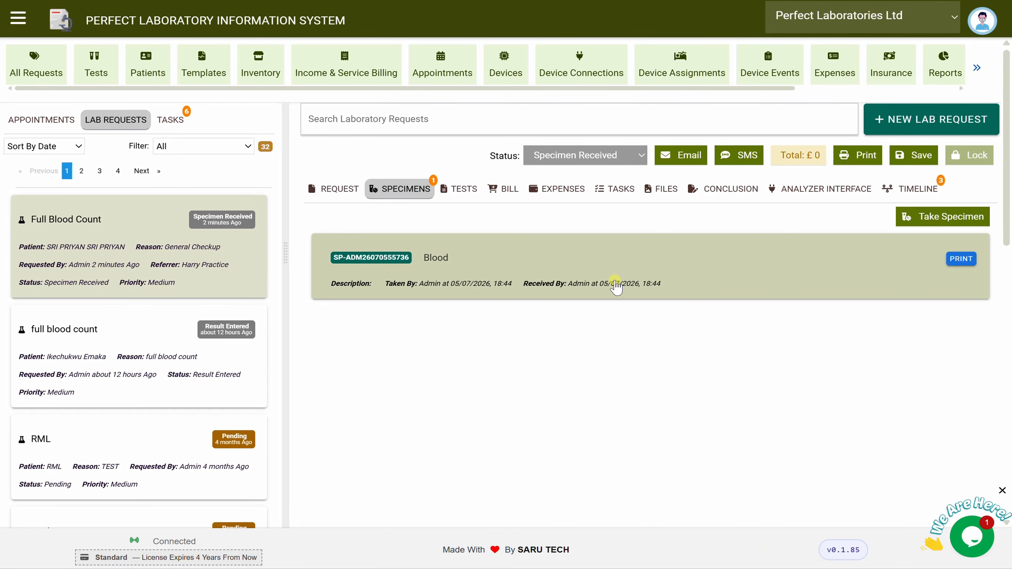
click(961, 259)
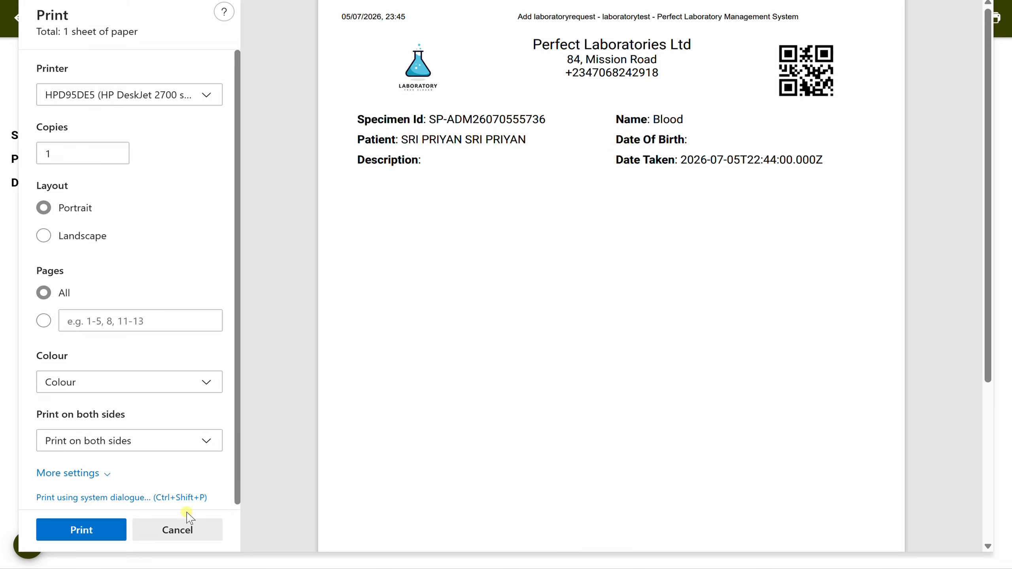
click(178, 530)
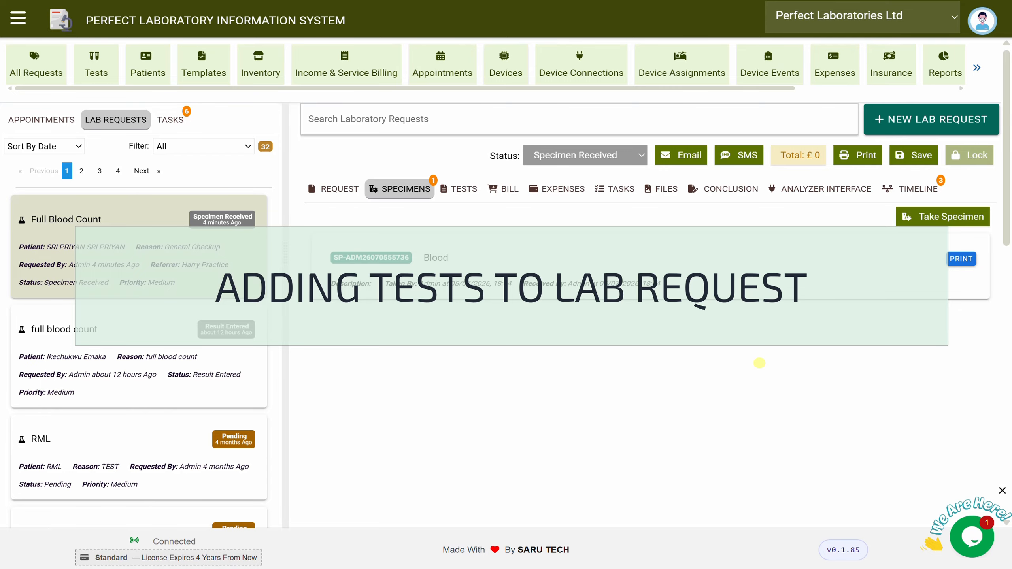
Find the Full Blood Count panel by searching for "full" and add it to the request's tests.
click(463, 189)
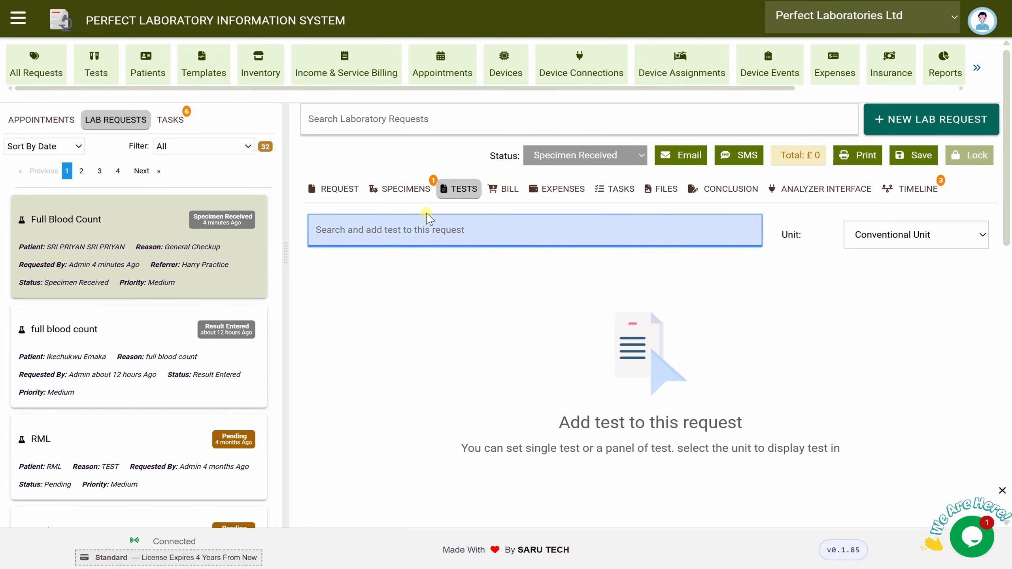
click(414, 228)
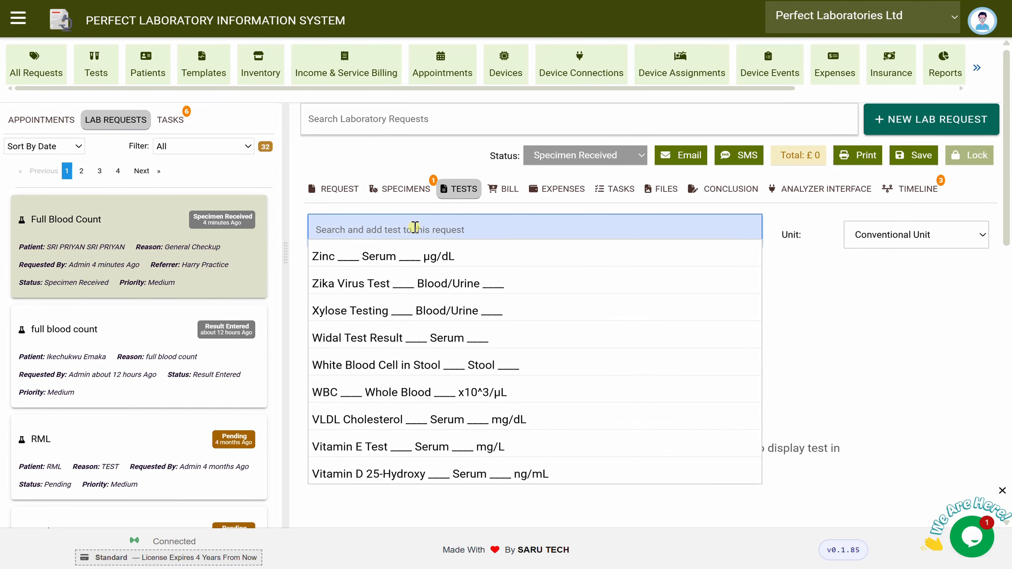
text(full)
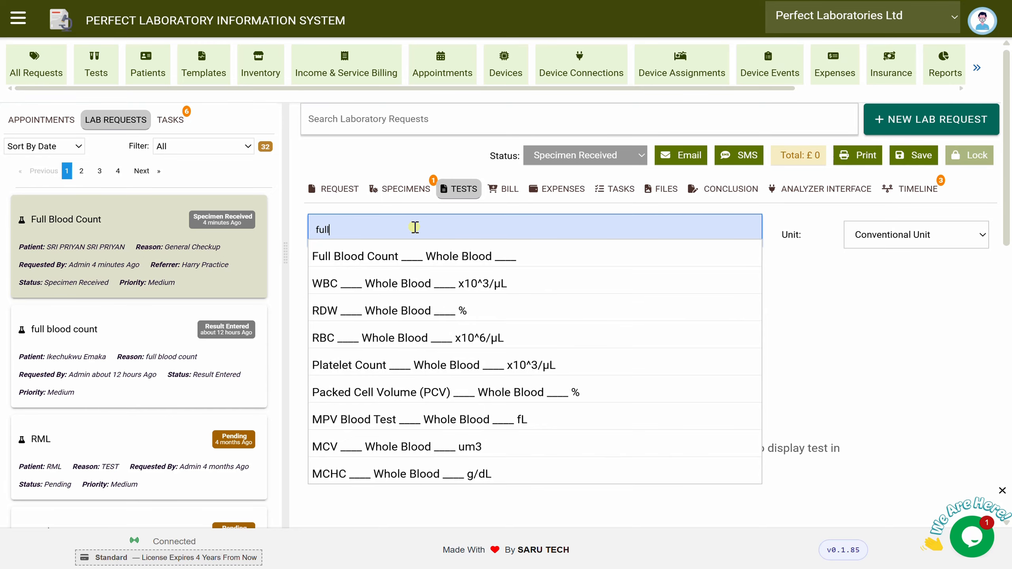
click(427, 256)
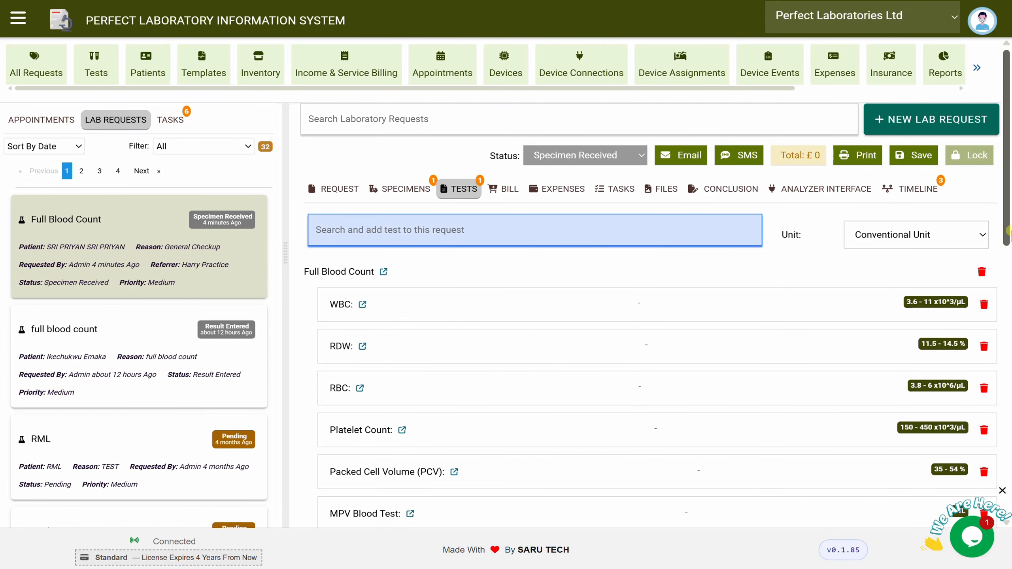
Look over the Full Blood Count parameters, and view the WBC reference page before closing it.
scroll(1008, 205, down, 3)
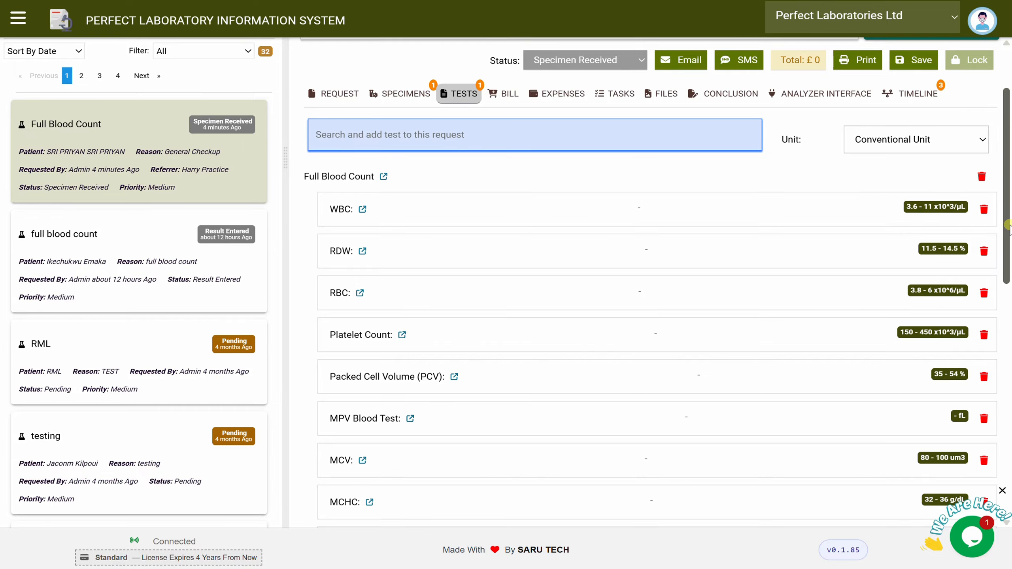
drag(1007, 225, 1006, 163)
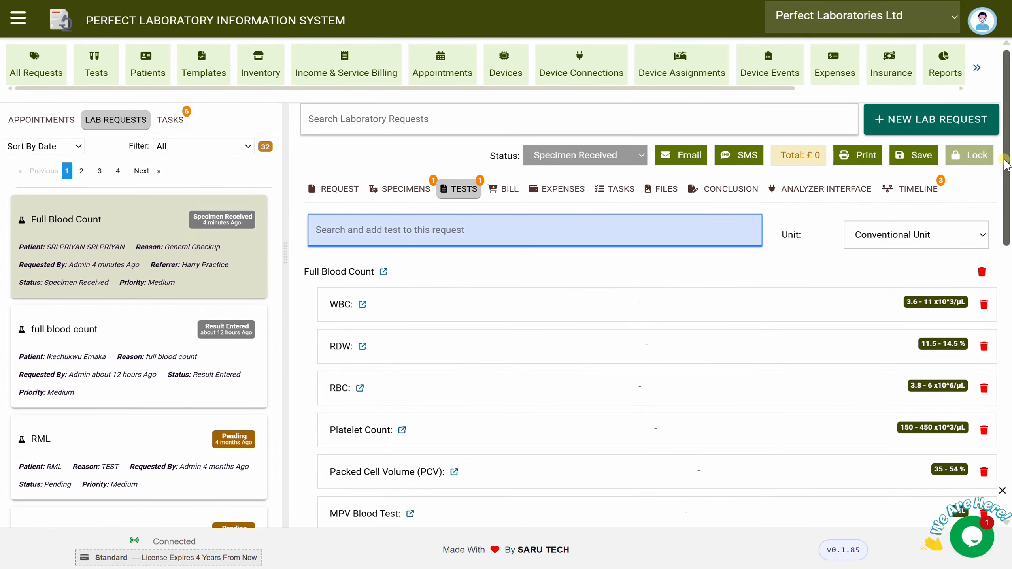
click(362, 304)
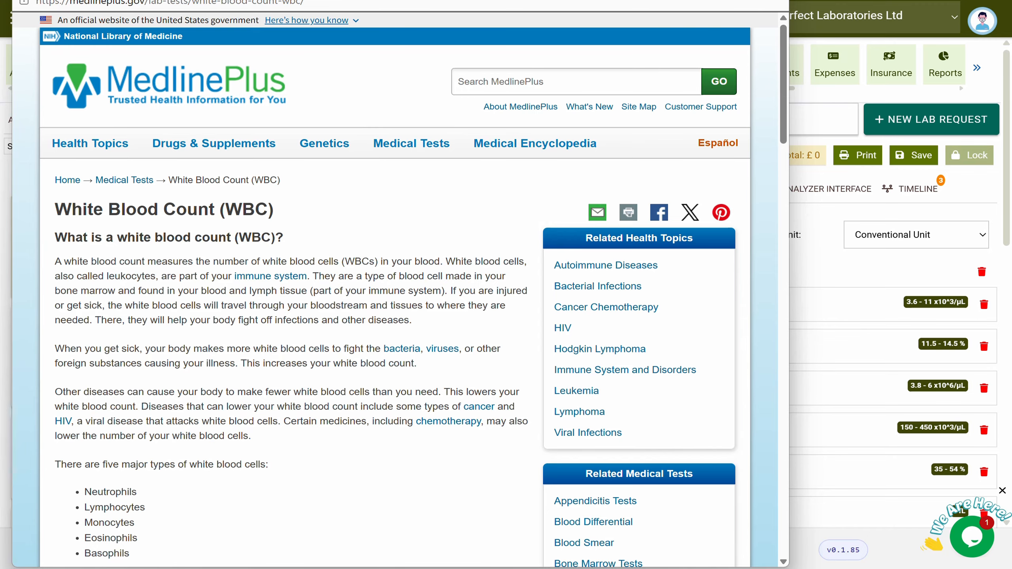
click(775, 1)
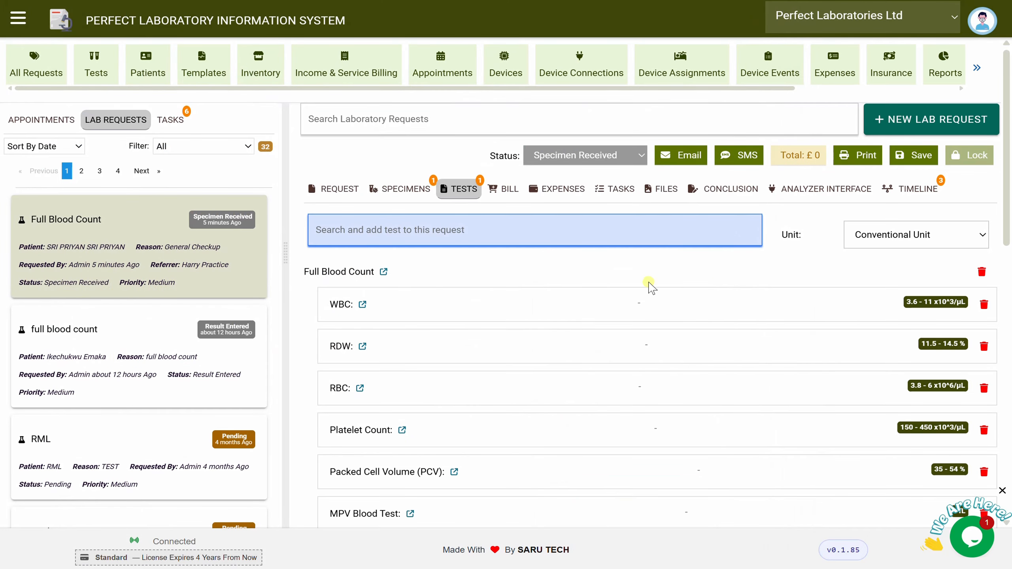
Set the Zinc test's amount to 5000 in the lab tests catalogue, save it and return to the request.
click(110, 63)
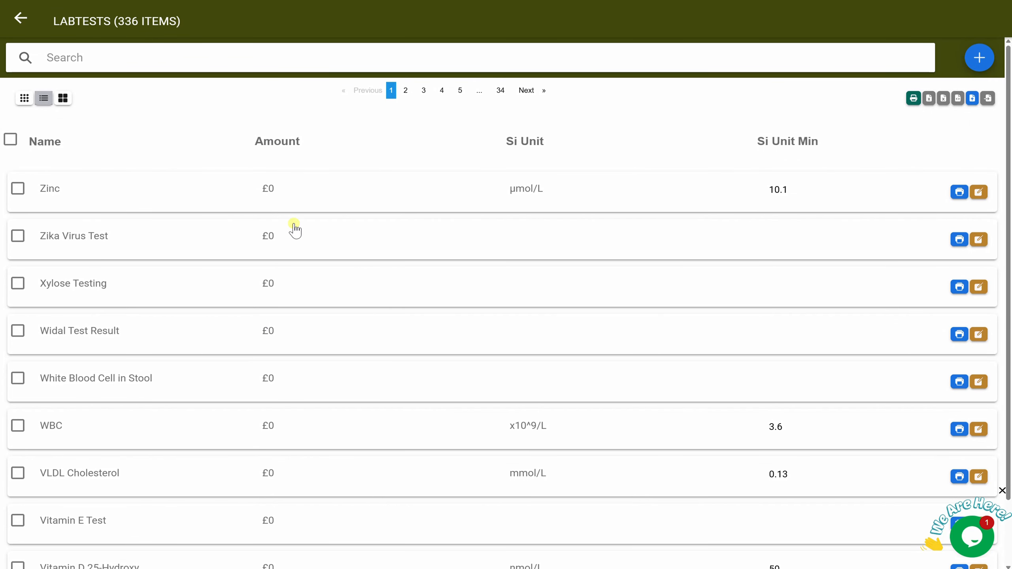
click(373, 193)
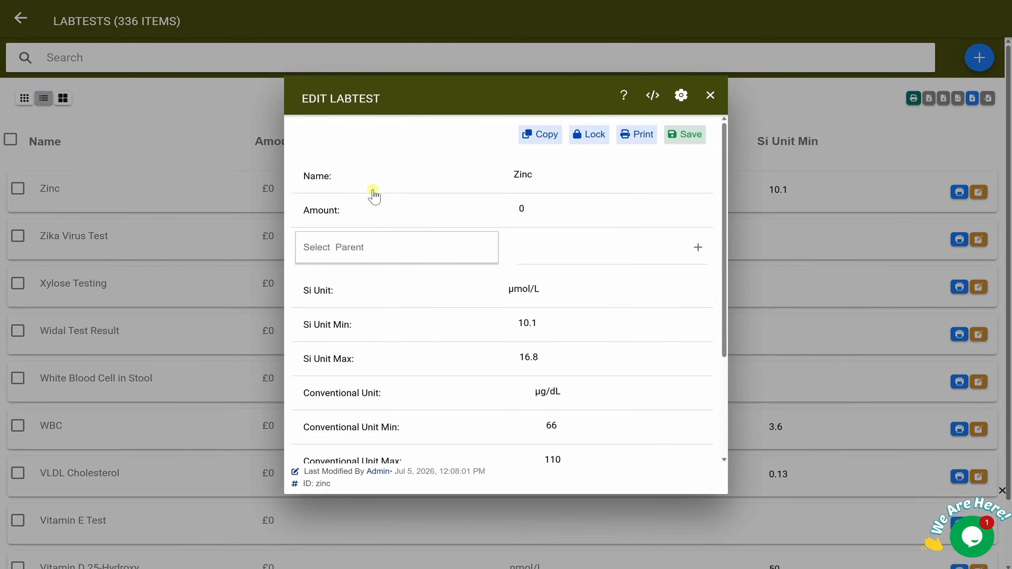
click(486, 206)
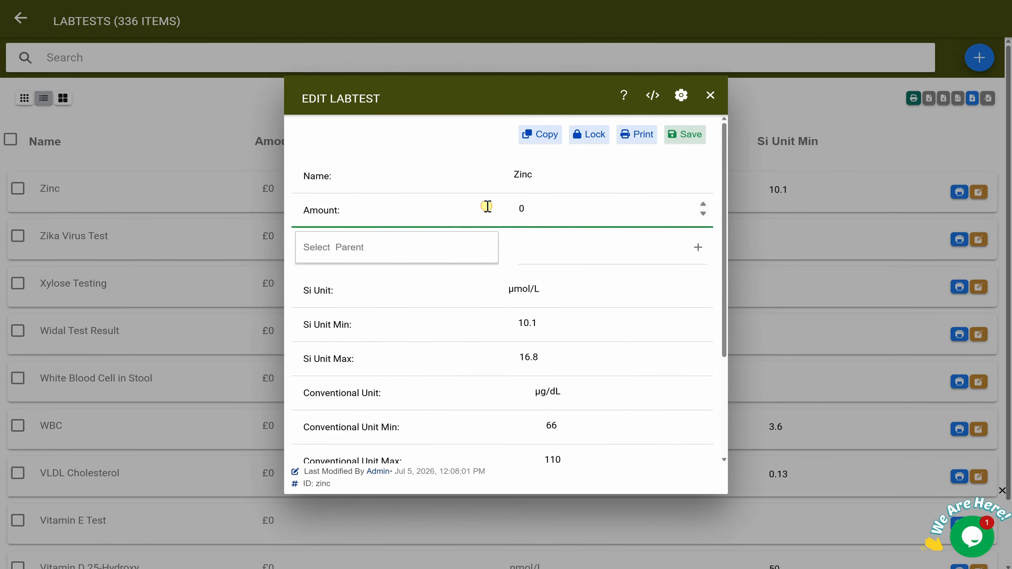
text(000)
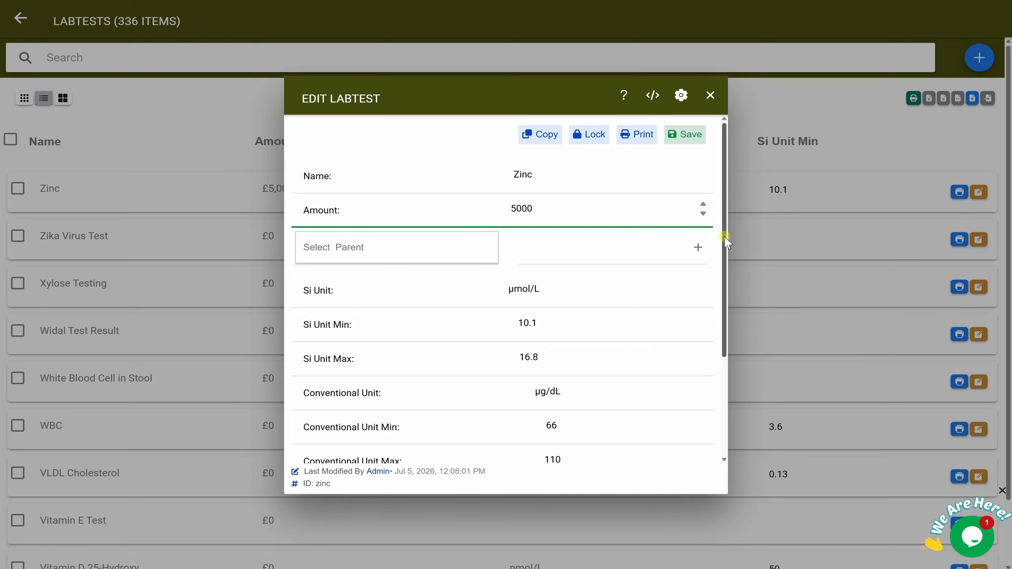
scroll(721, 259, down, 3)
scroll(714, 264, up, 3)
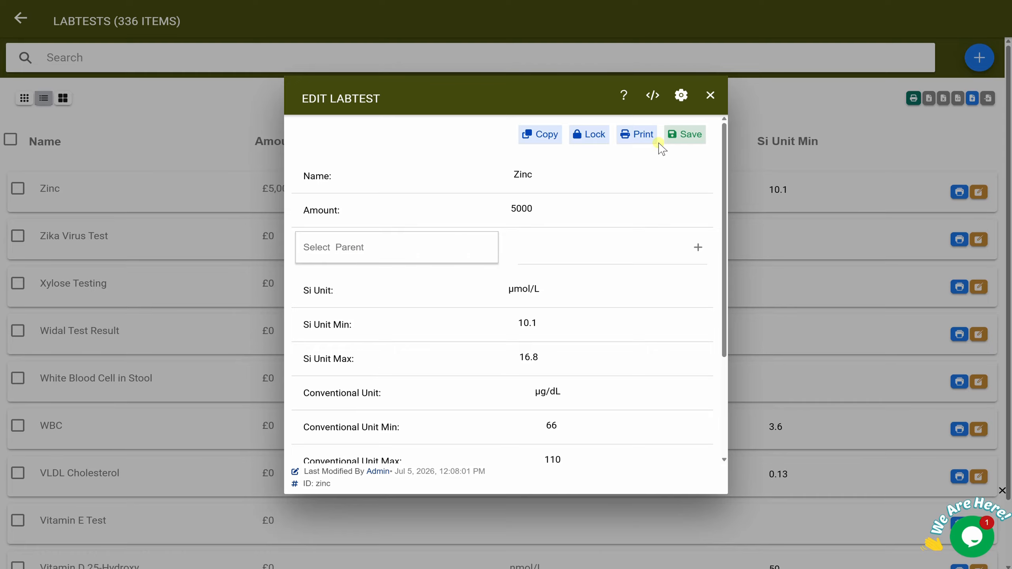
click(686, 136)
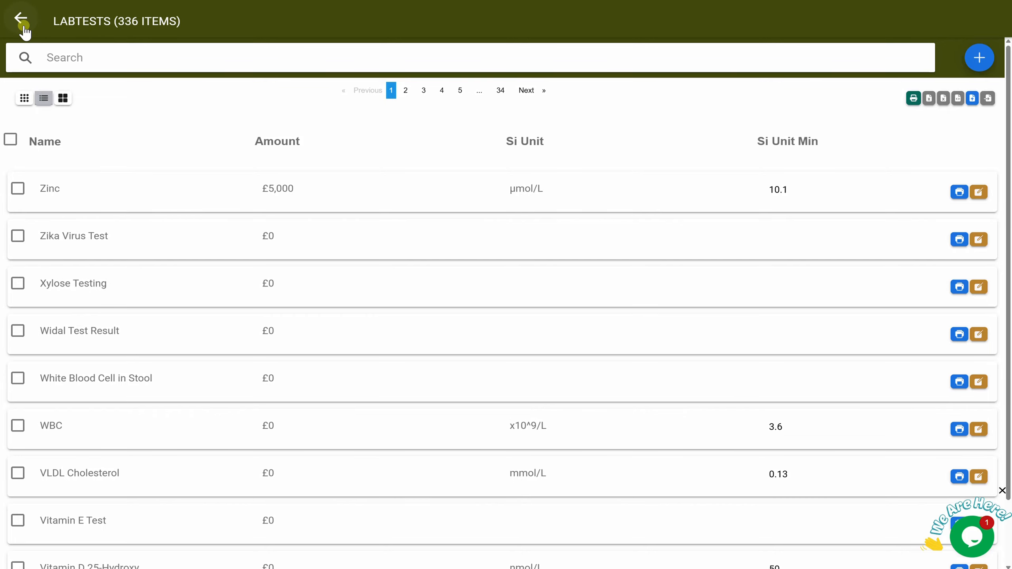
click(23, 25)
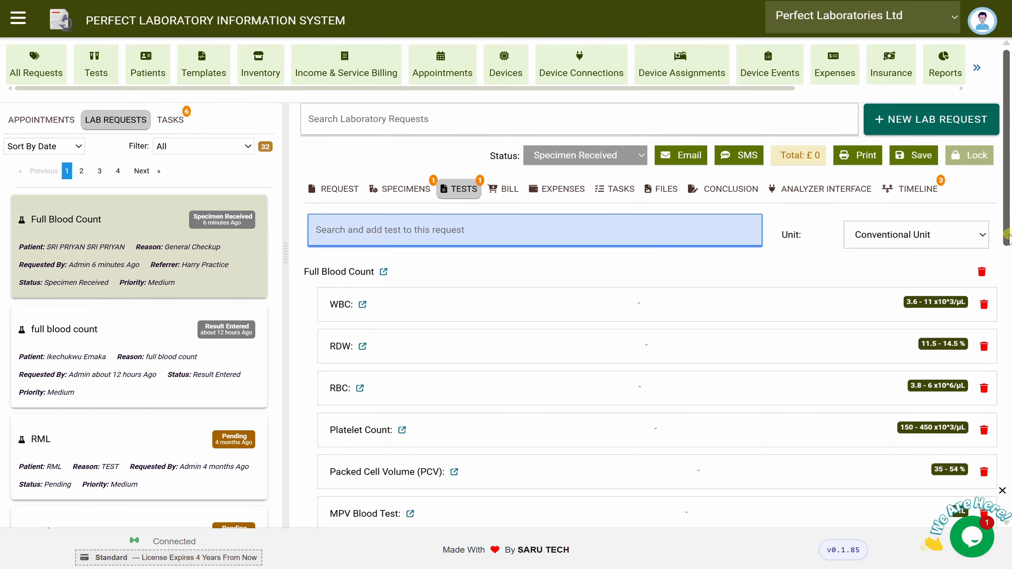
Review the Full Blood Count reference ranges and add the Zinc test to the request.
drag(1008, 238, 1008, 311)
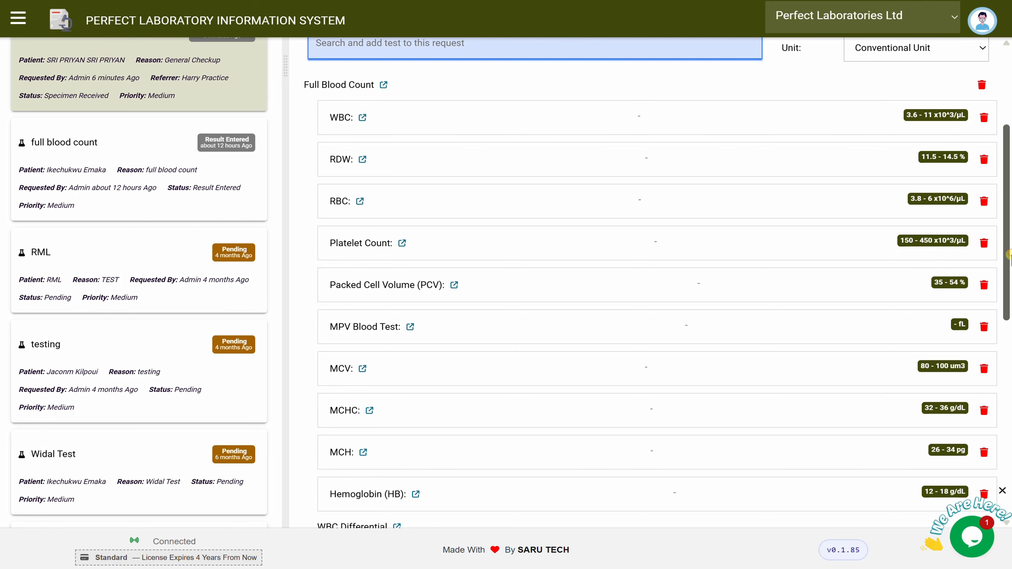
scroll(1009, 255, down, 6)
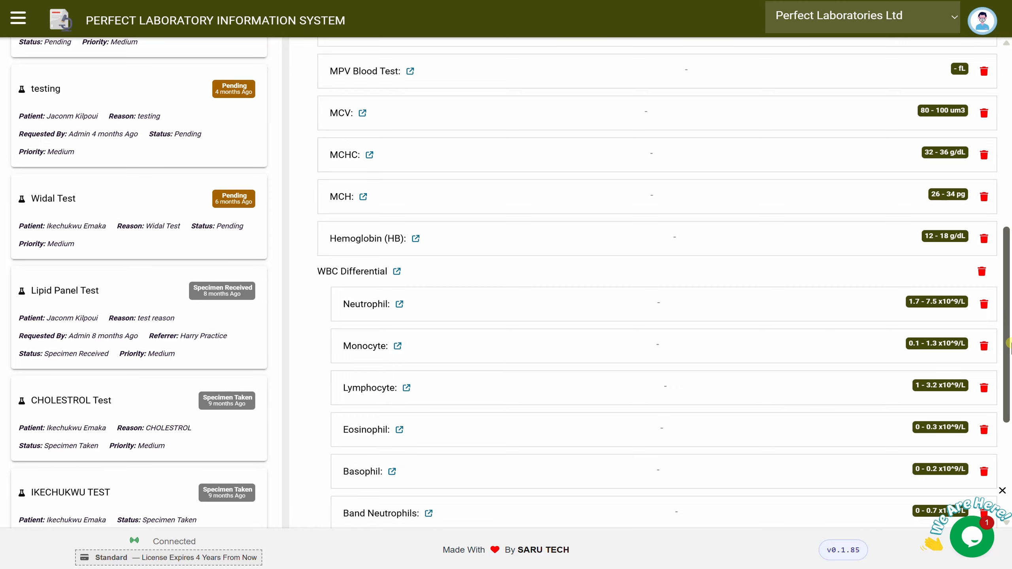
drag(1009, 343, 938, 187)
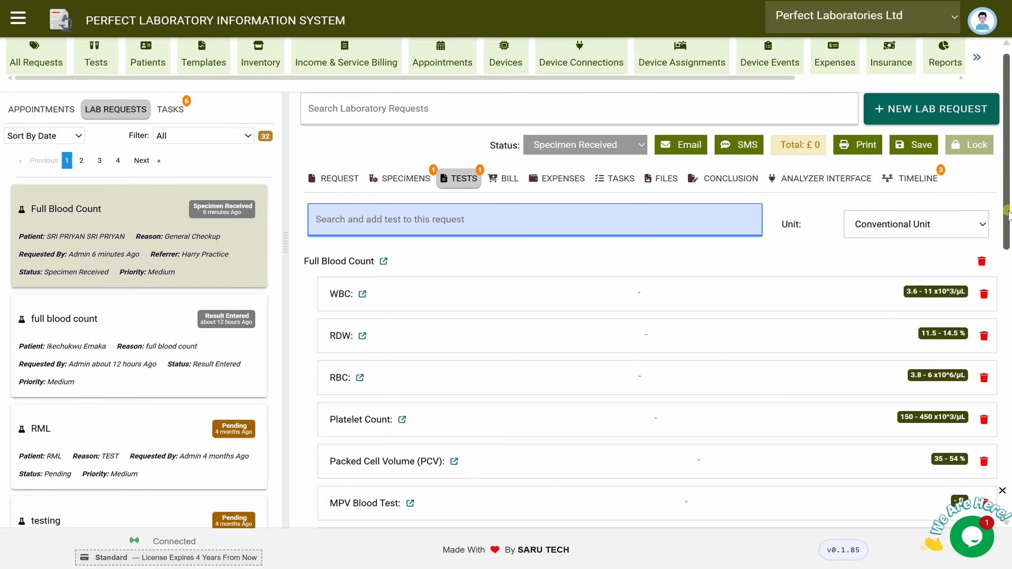
mouse_move(1009, 213)
mouse_down()
mouse_move(1008, 319)
mouse_move(1008, 207)
mouse_up()
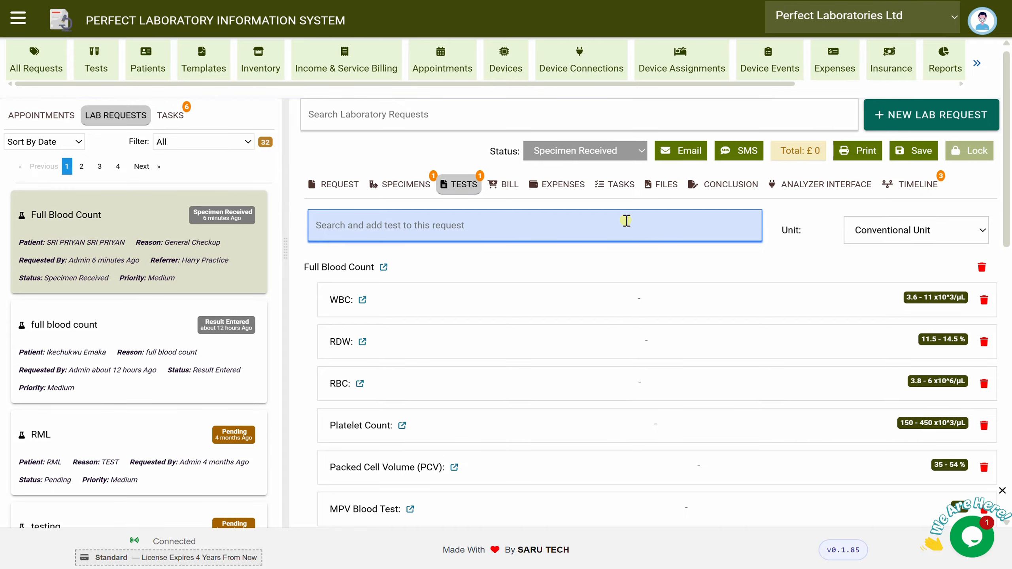
click(626, 221)
click(495, 254)
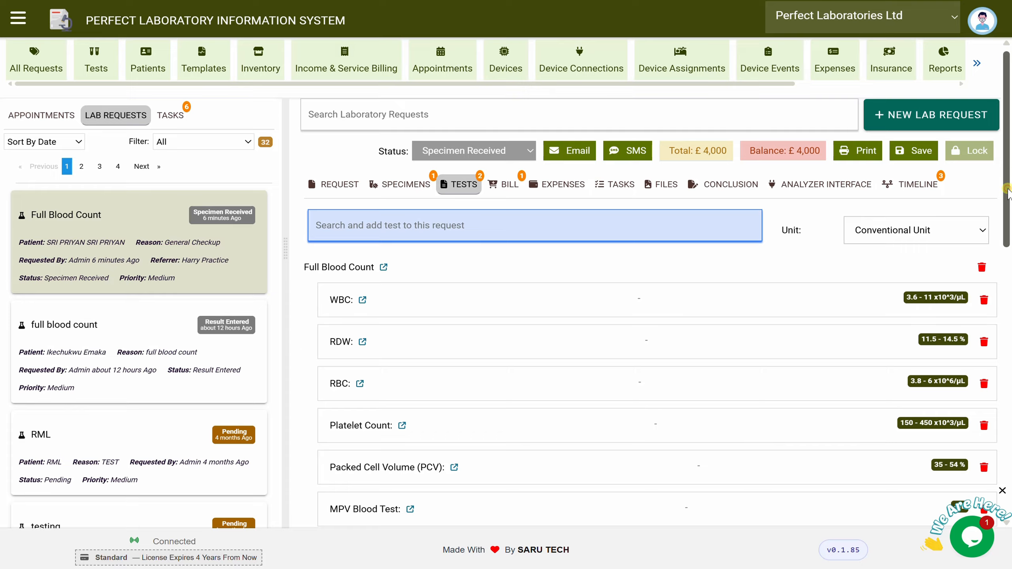
Check the Zinc item on the request's bill and return to the request's tests.
drag(1007, 193, 962, 154)
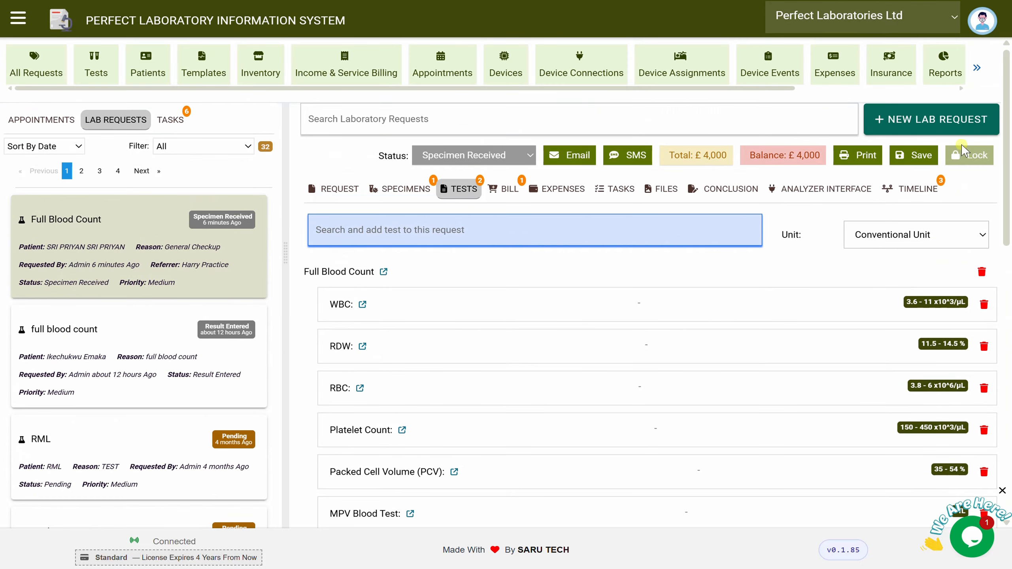
click(507, 190)
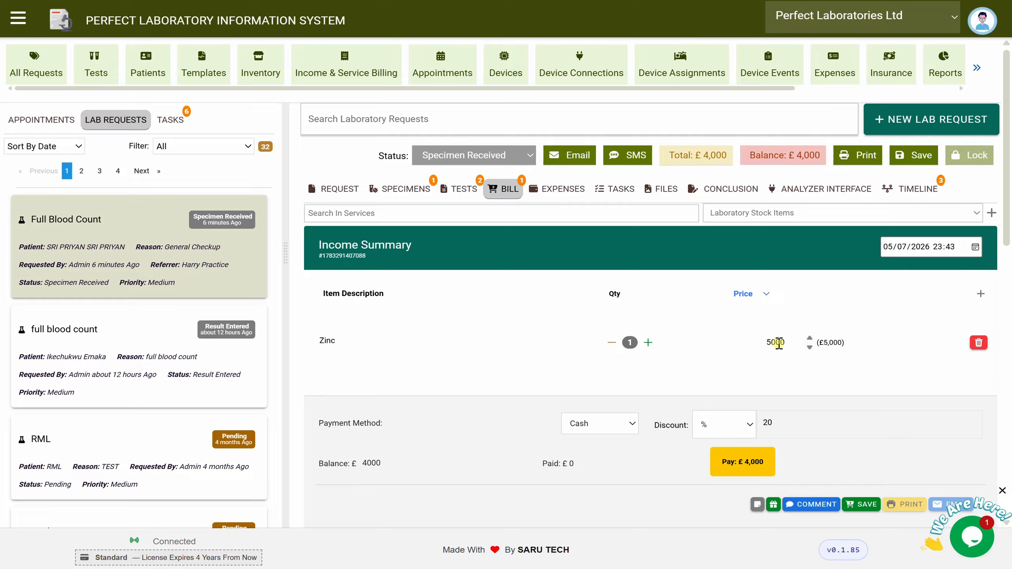
click(460, 195)
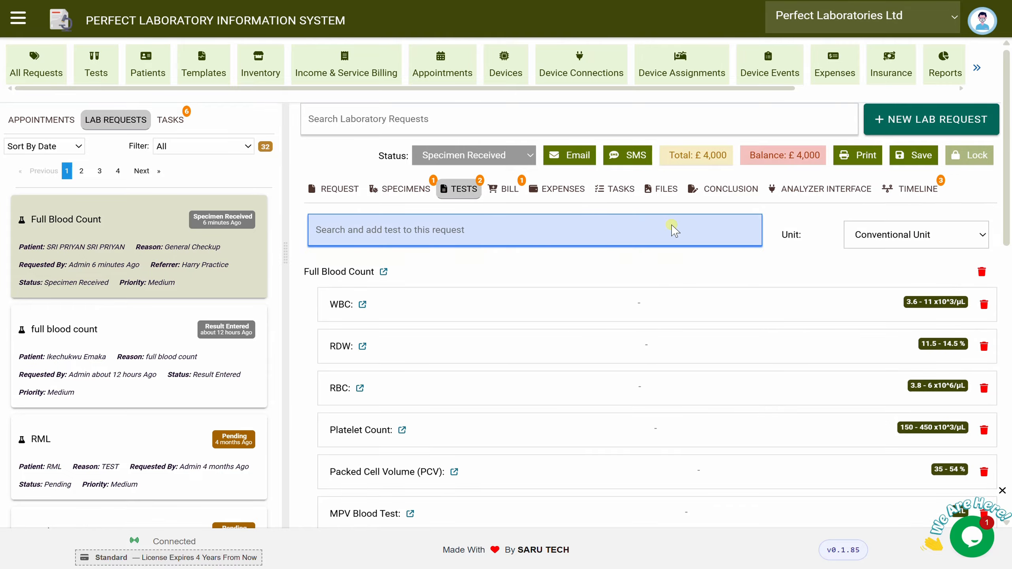
Compare the test reference ranges in Si Unit and Conventional Unit, leaving Conventional Unit selected, and look over the parameter list.
click(878, 244)
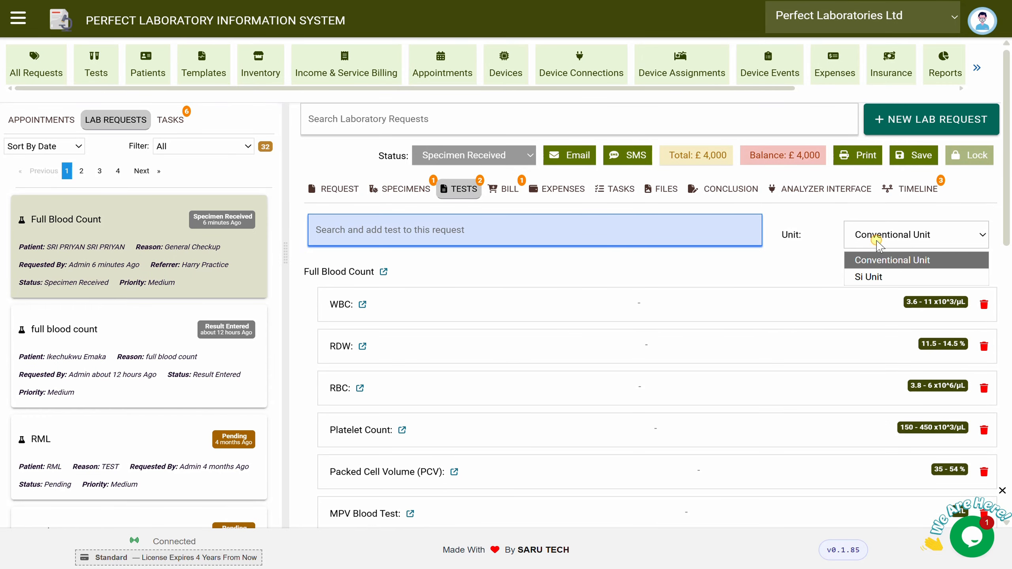
click(876, 278)
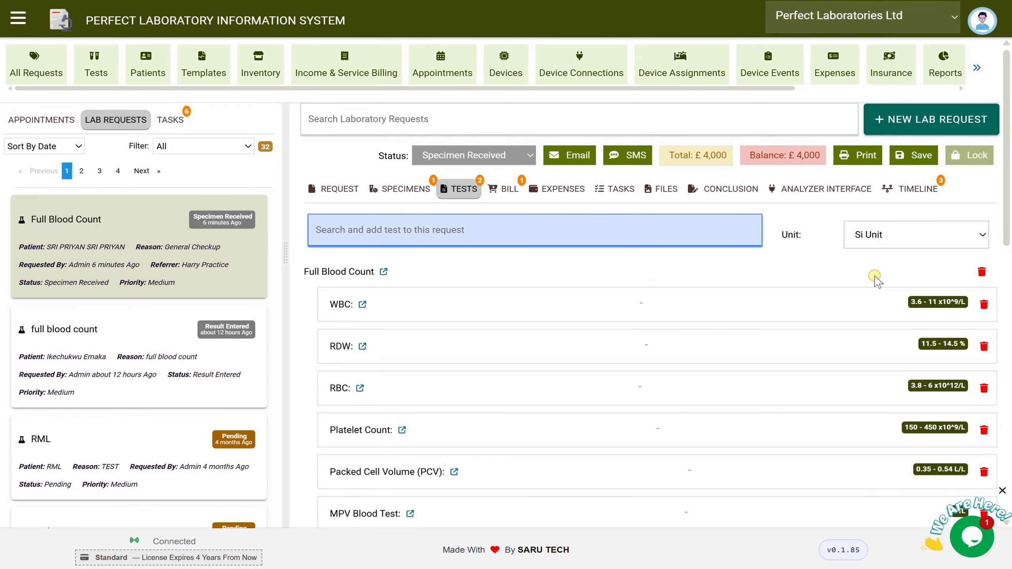
click(890, 235)
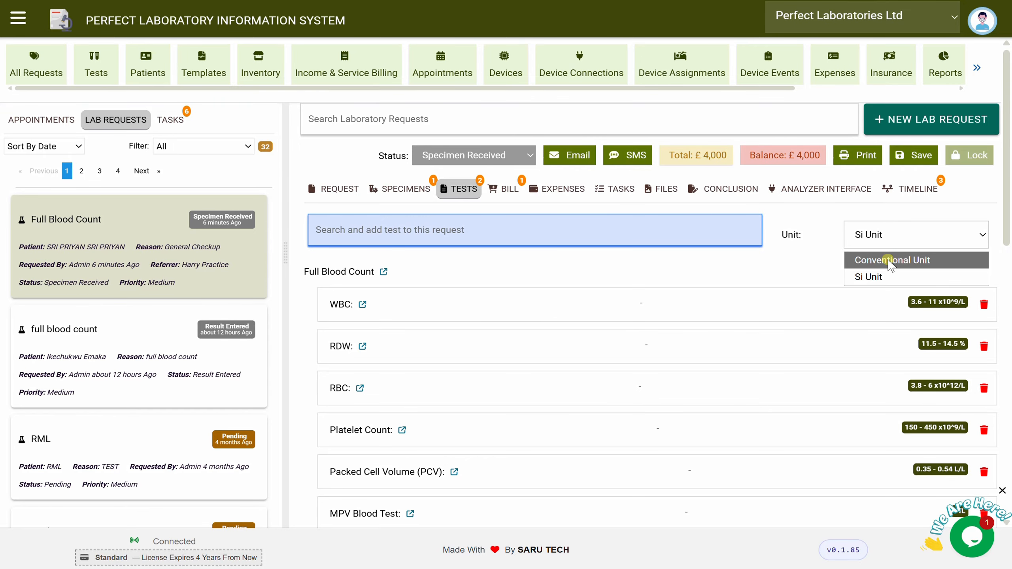
click(890, 261)
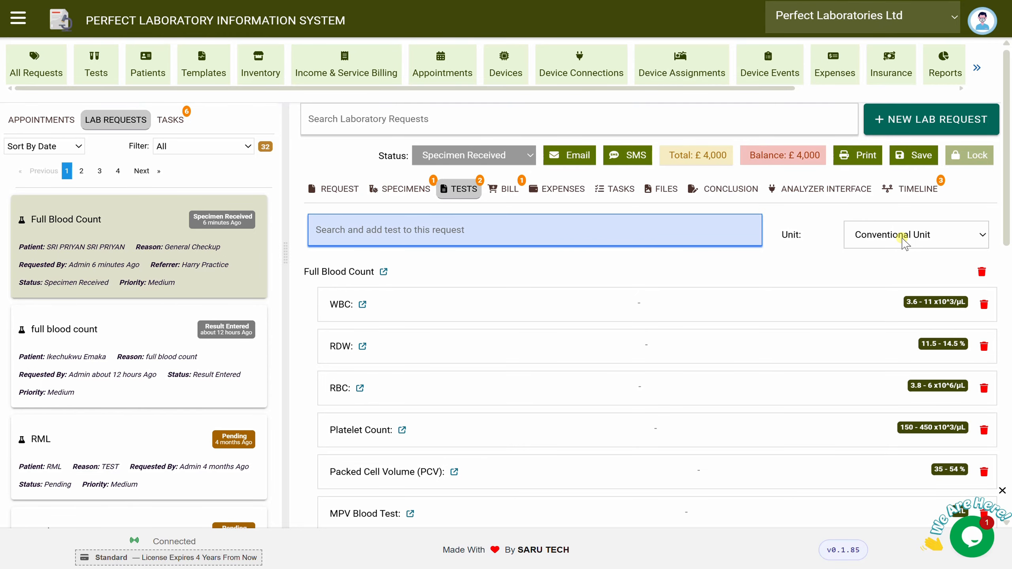
scroll(1009, 401, down, 3)
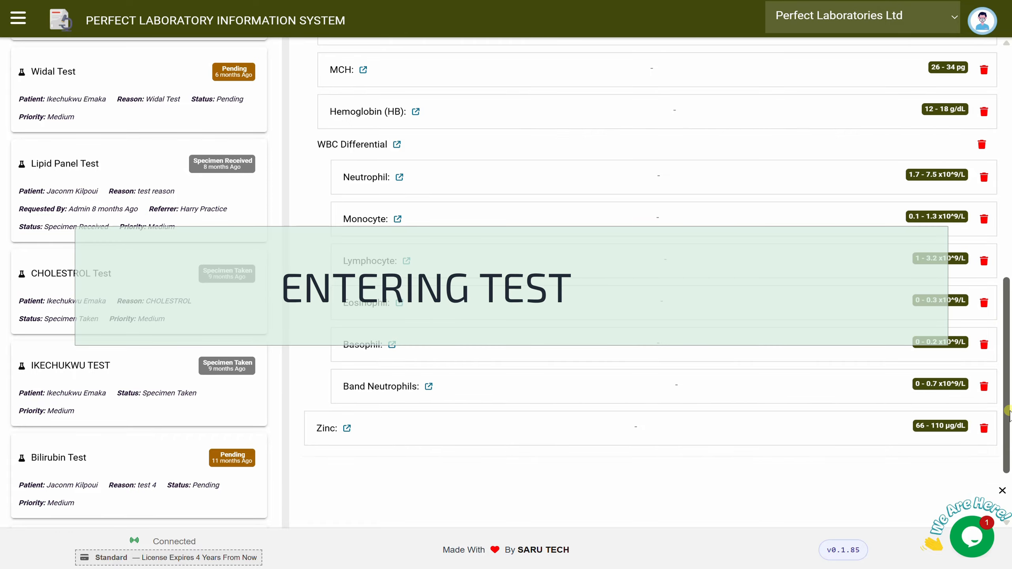
scroll(994, 318, up, 10)
scroll(992, 240, up, 3)
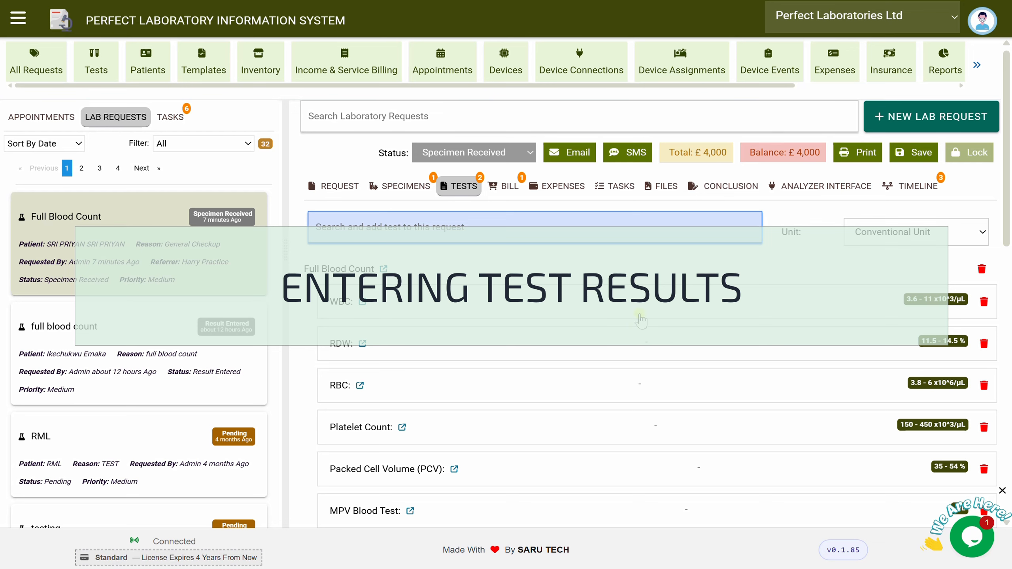
Enter the Full Blood Count results: WBC 6, RDW 9, RBC 3, Platelet Count 200 and Packed Cell Volume 45.
click(646, 298)
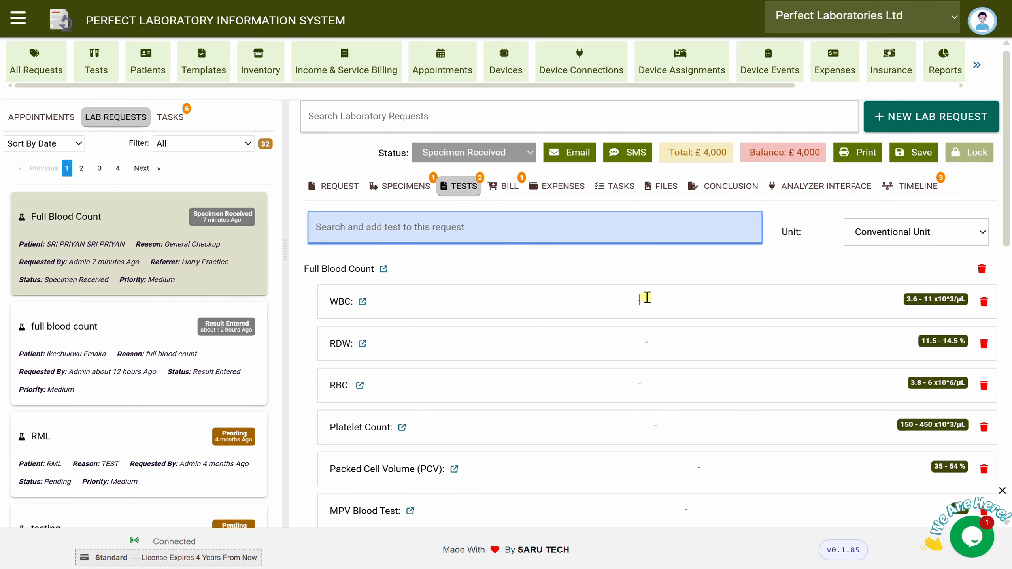
text(6)
click(636, 387)
text(3)
click(615, 431)
text(200)
click(660, 487)
text(45)
Enter 70 as the MCV result and save the request.
scroll(1006, 239, down, 3)
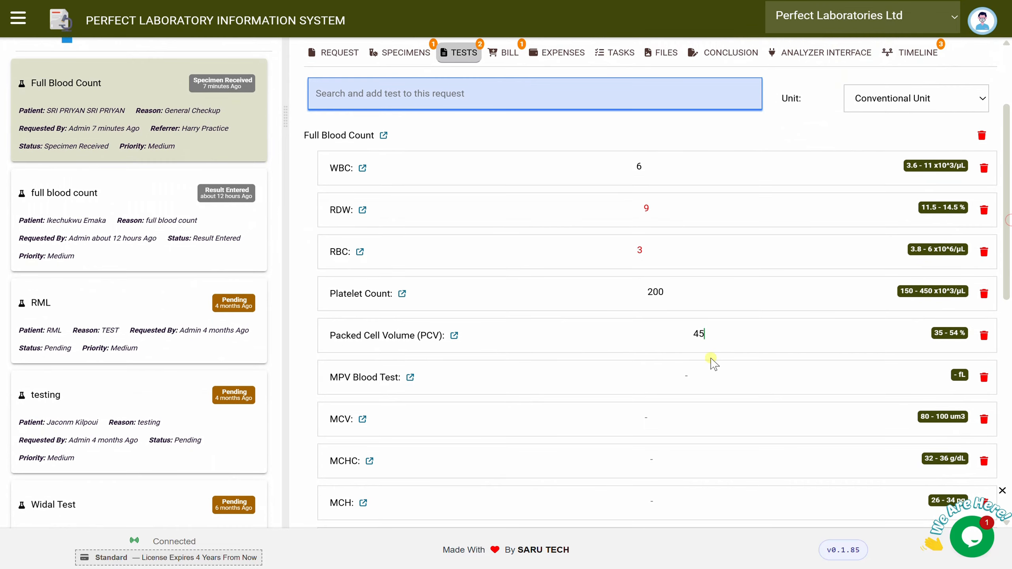
click(640, 410)
text(70)
drag(1011, 272, 1011, 199)
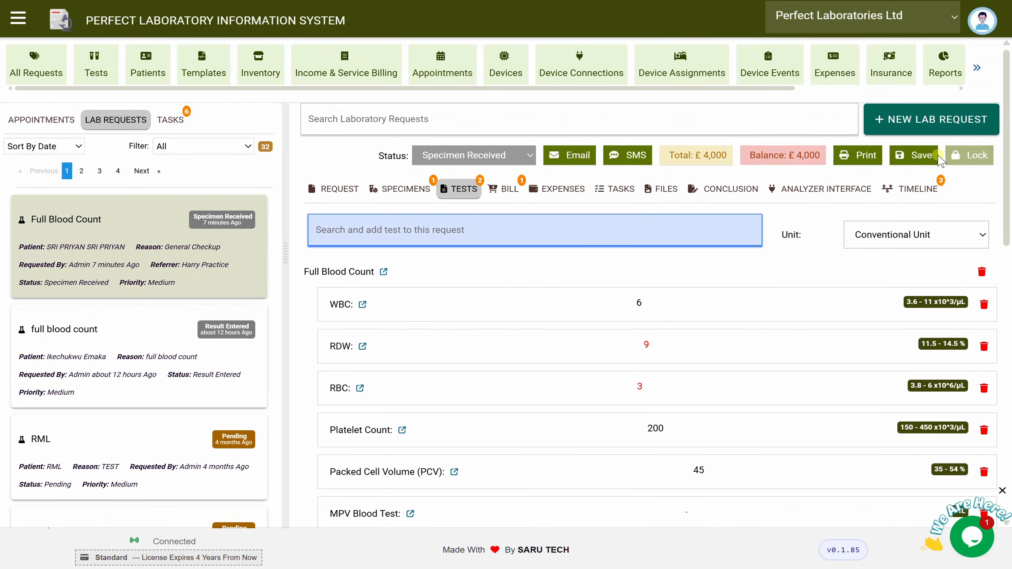
click(913, 155)
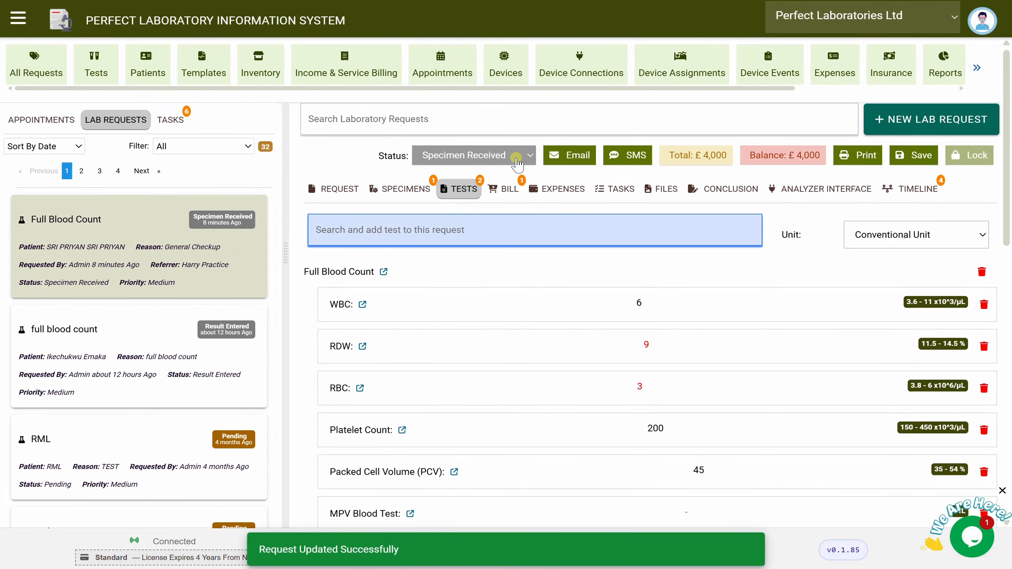
Change the request's status to Result Entered and review the logged changes in its timeline.
click(518, 156)
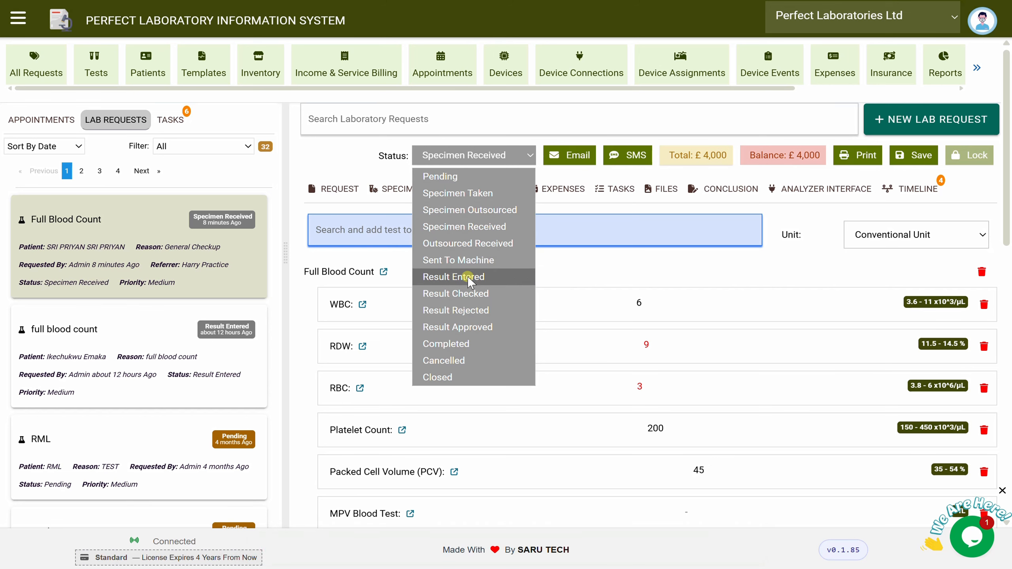
click(467, 276)
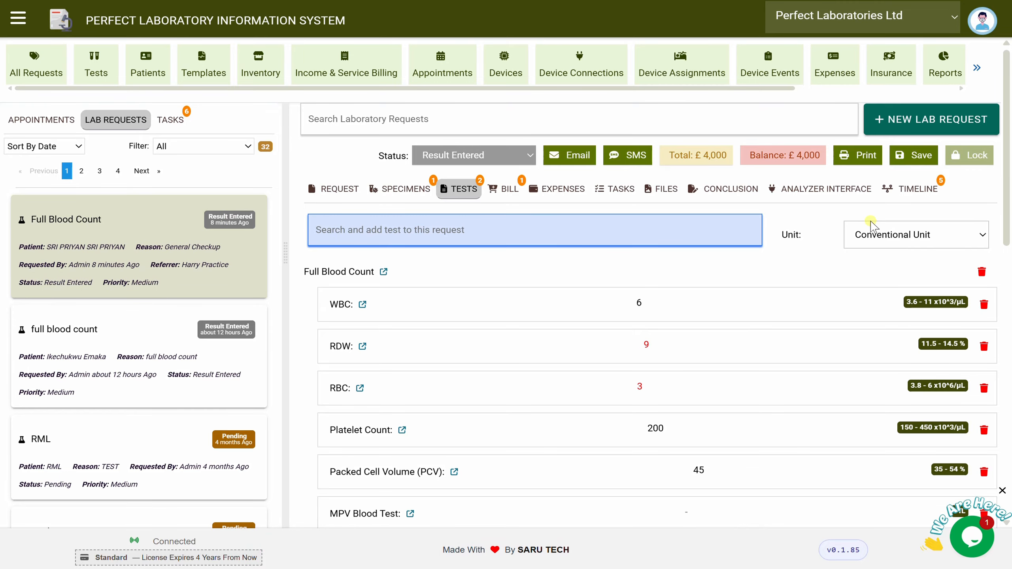
click(910, 191)
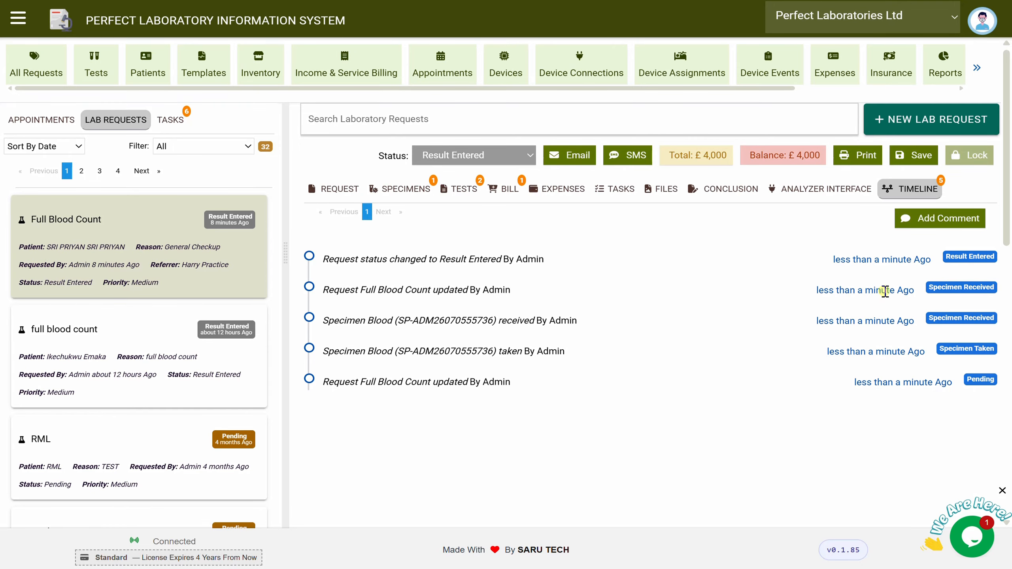
mouse_move(850, 262)
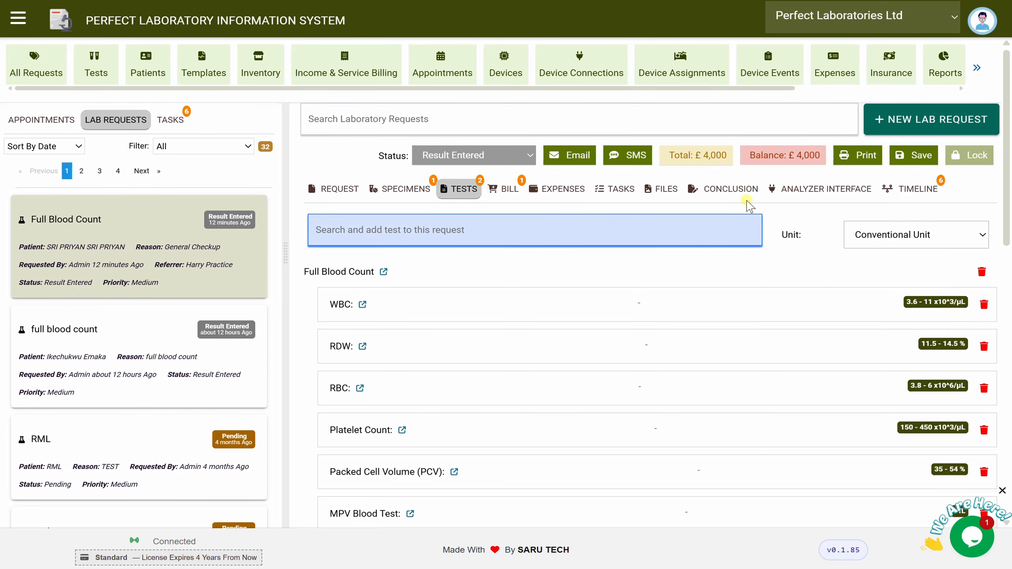
Look over the request's analyzer device connections, checking its test list in between.
click(814, 191)
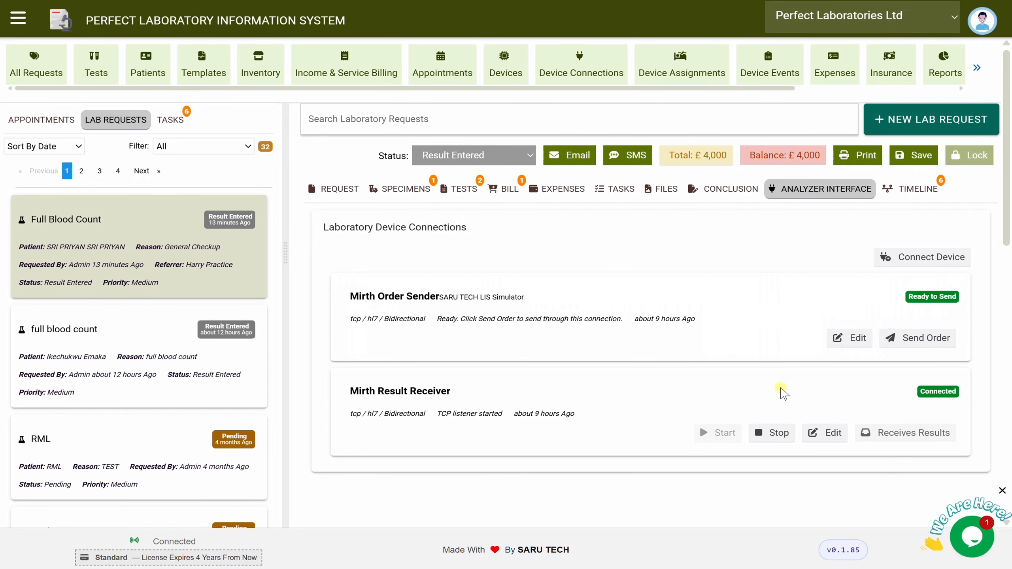
click(462, 189)
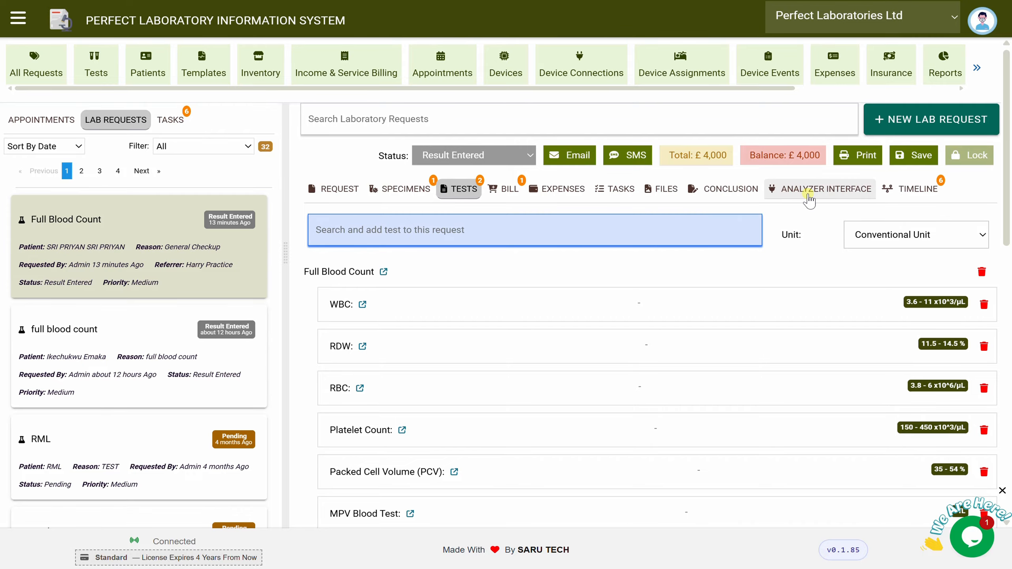
click(808, 195)
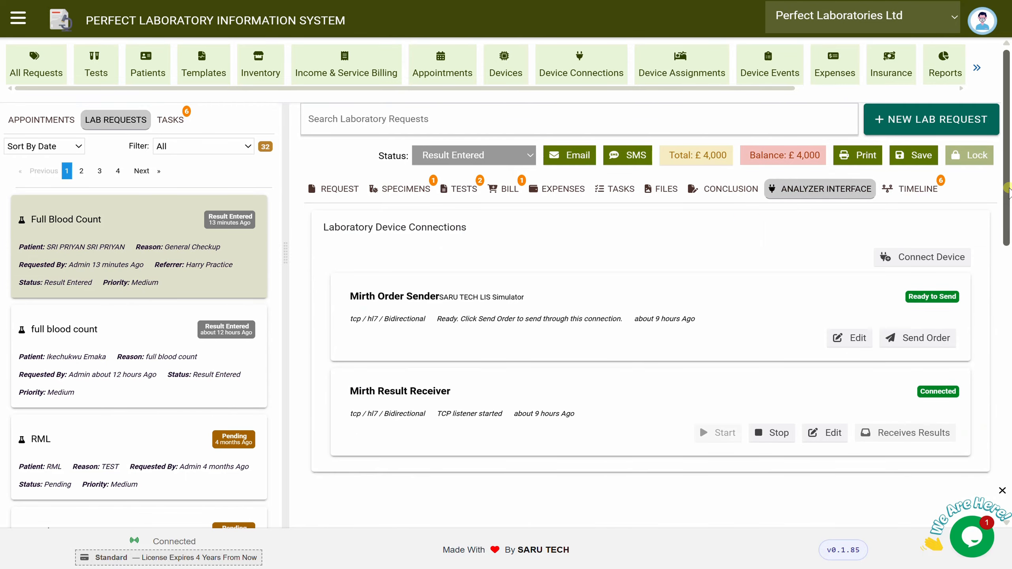
scroll(1008, 189, down, 2)
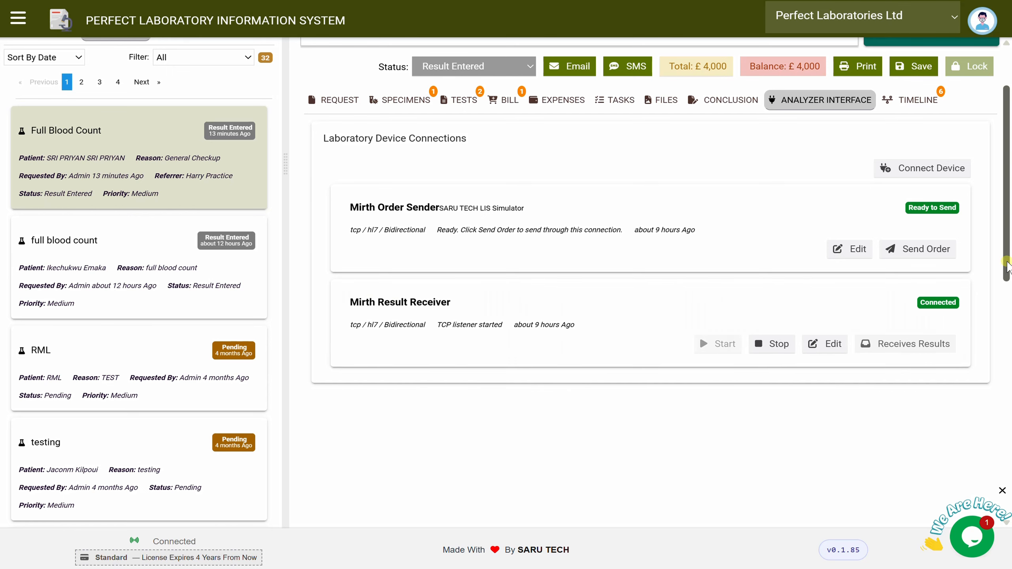
drag(1007, 264, 1008, 215)
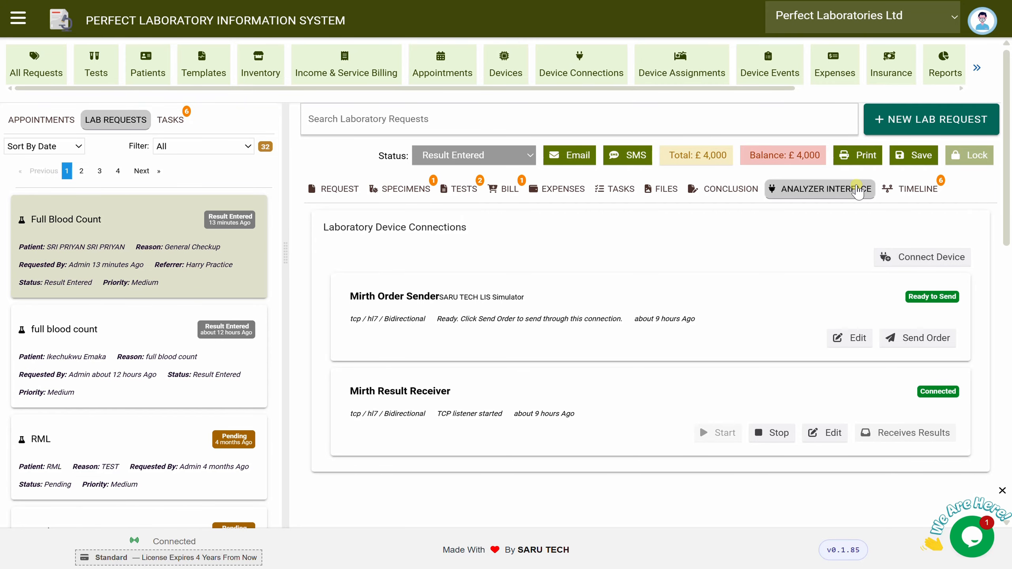
Start a Network TCP/IP device connection named Test Connection and assign the Test HL7 Analyzer to it.
click(934, 258)
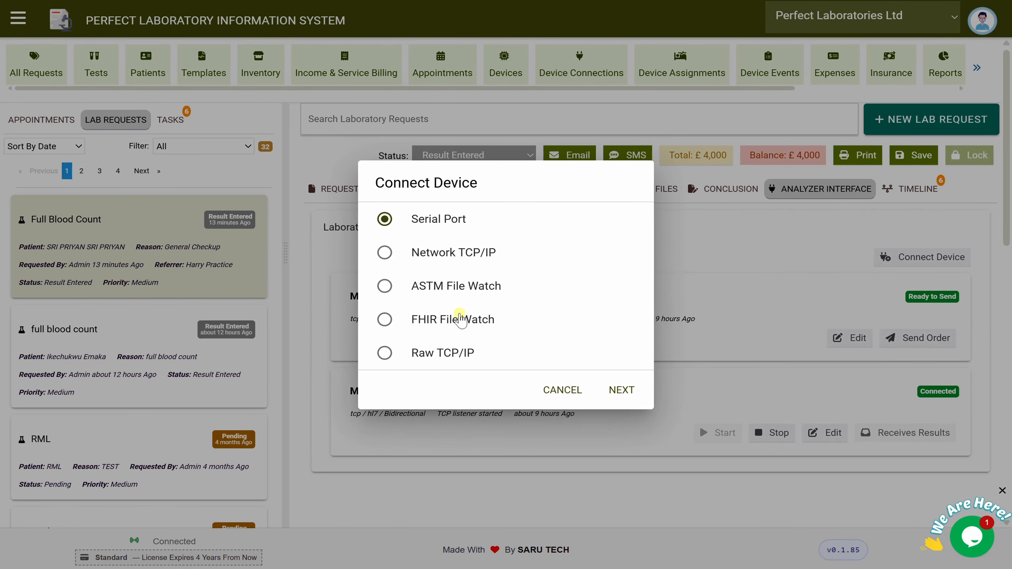
click(466, 255)
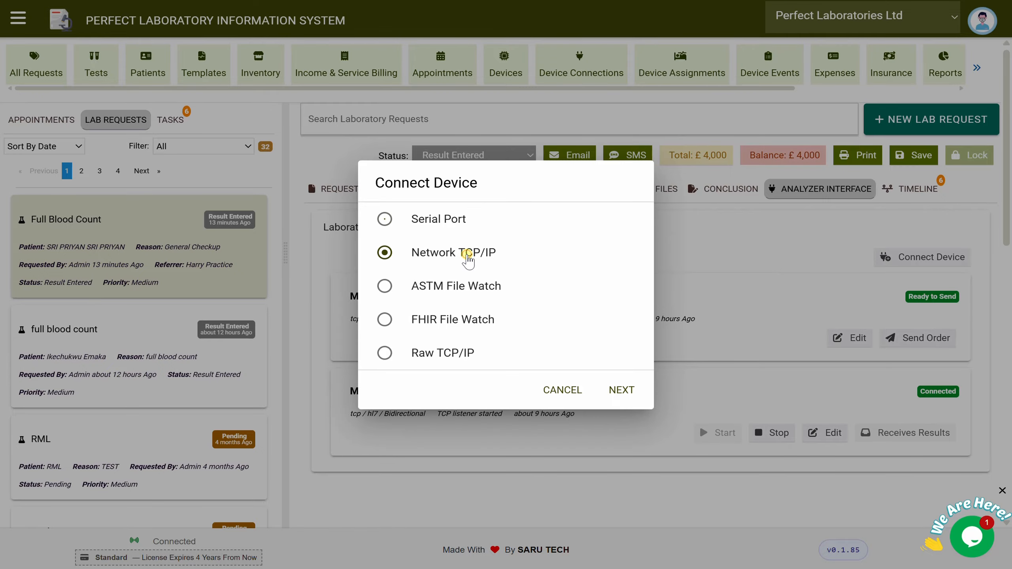
click(622, 390)
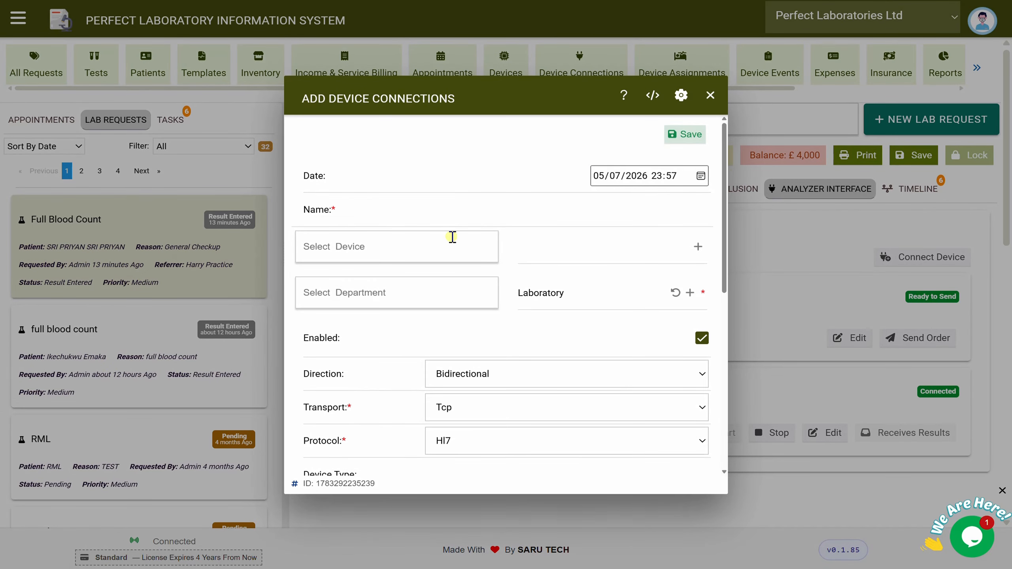
click(426, 208)
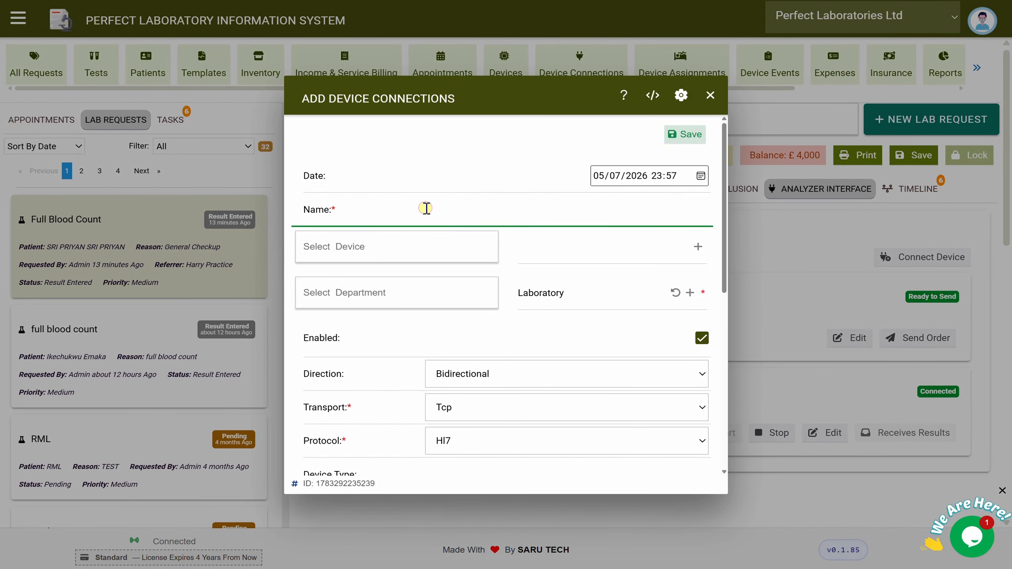
text(Test Connection)
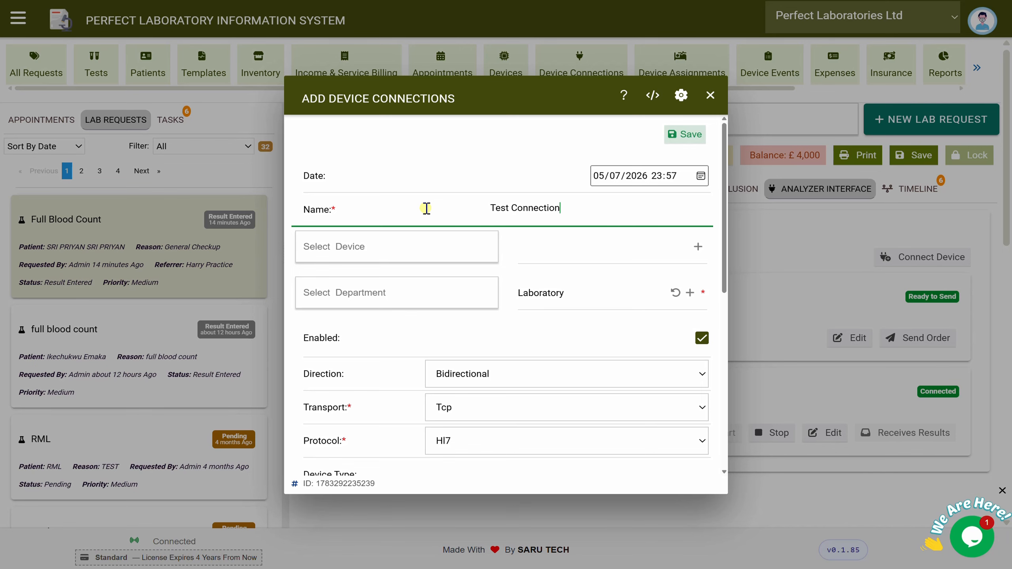
click(366, 243)
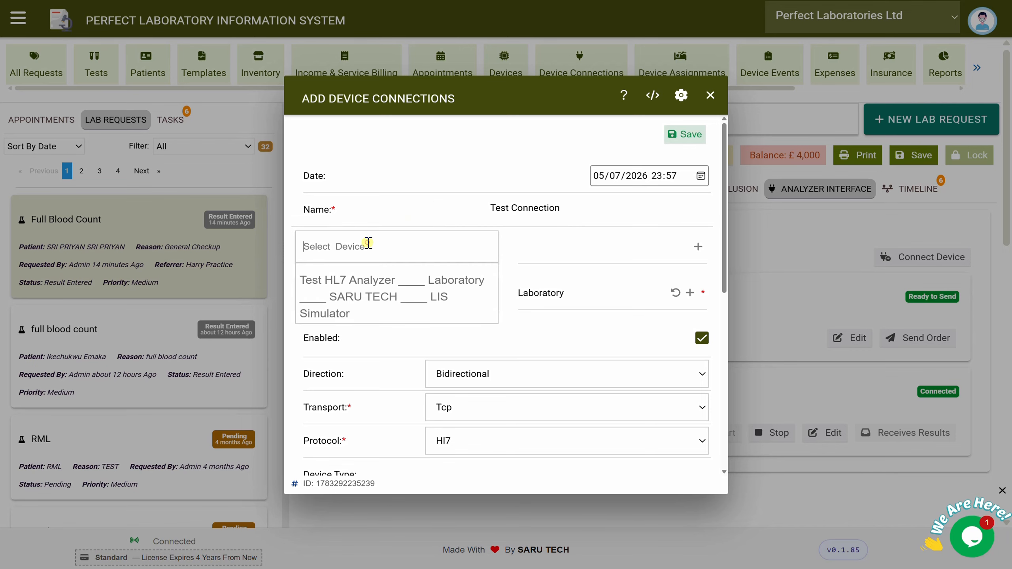
click(371, 286)
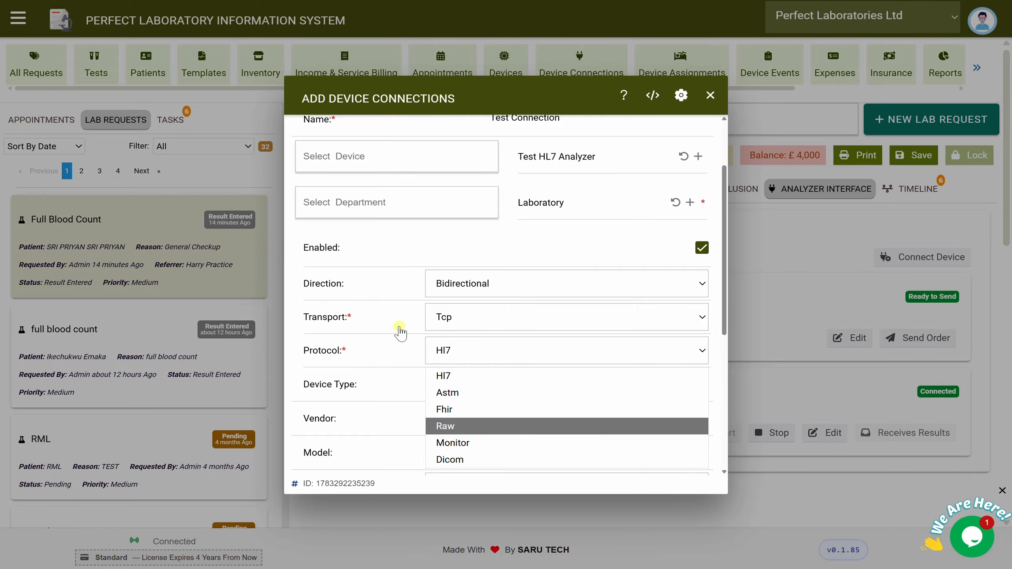
Review the new connection's direction choices and close the form without saving.
click(492, 290)
click(494, 294)
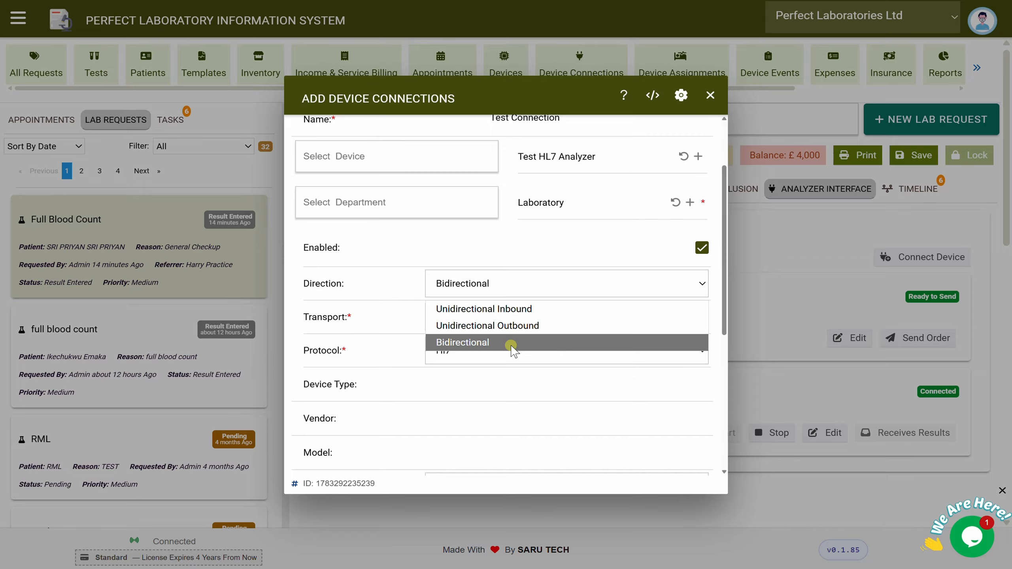
click(390, 332)
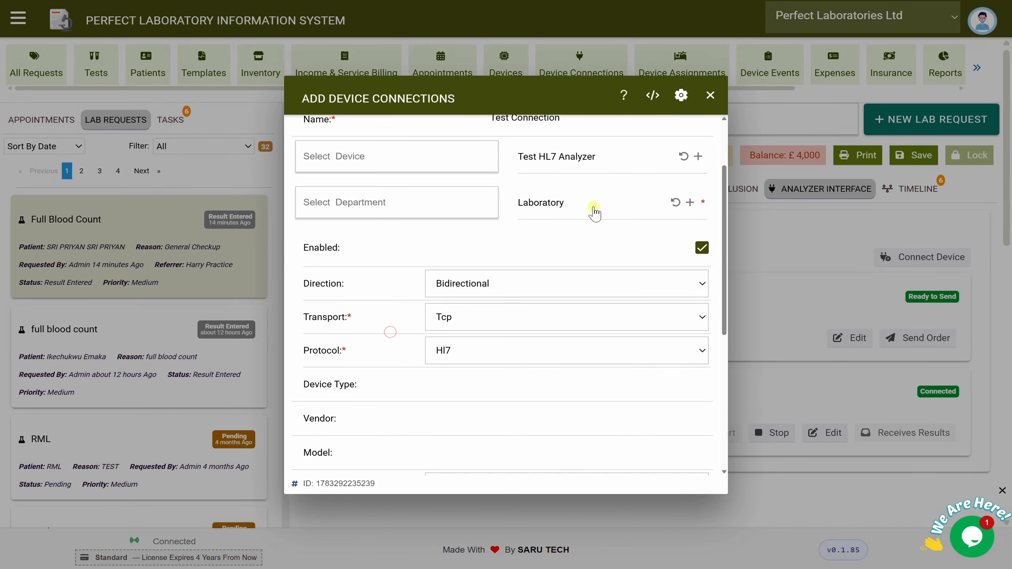
drag(724, 228, 723, 144)
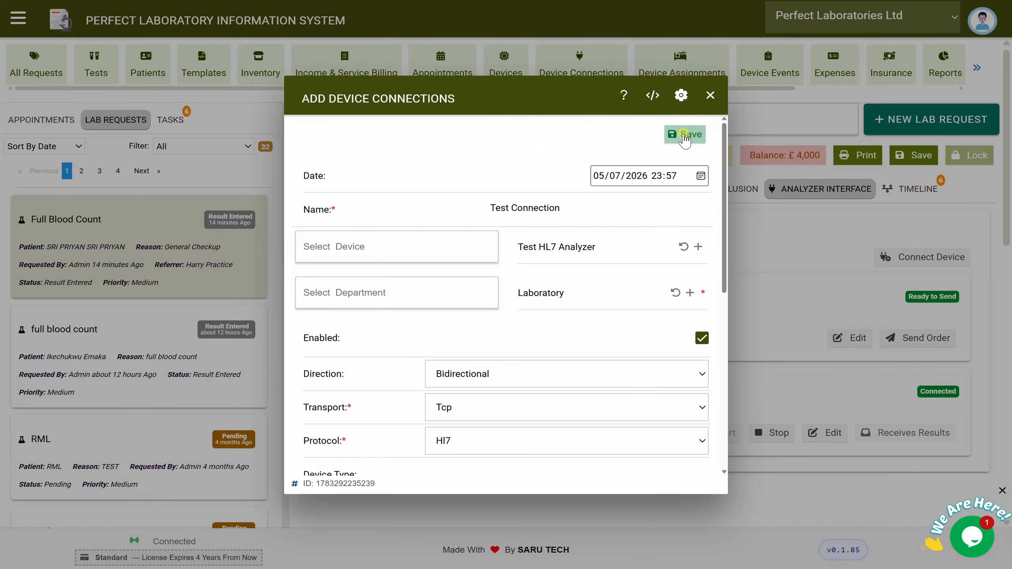
click(710, 96)
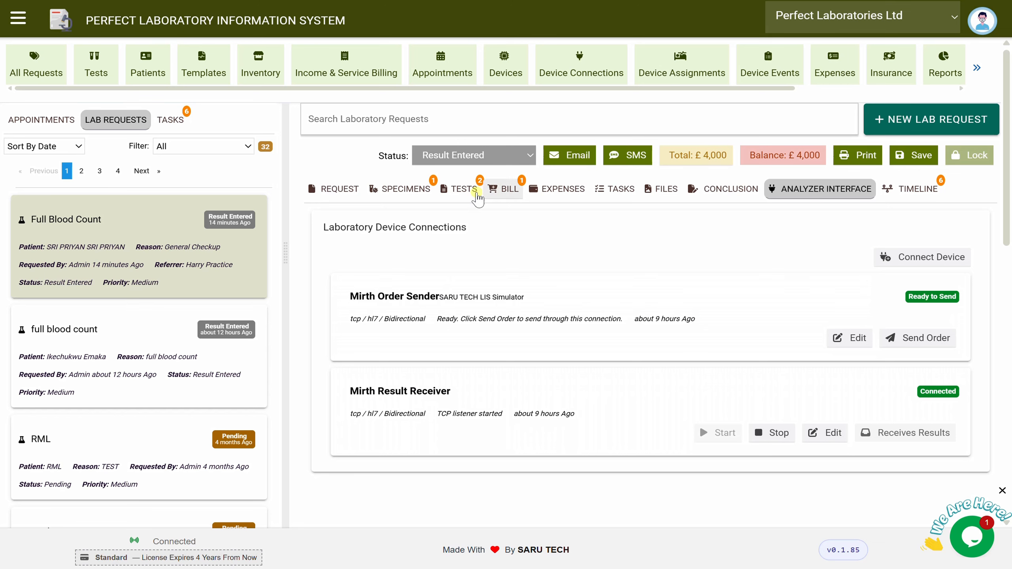
Check the request's test list, send its order through the Mirth Order Sender connection, and review the device order status.
click(462, 191)
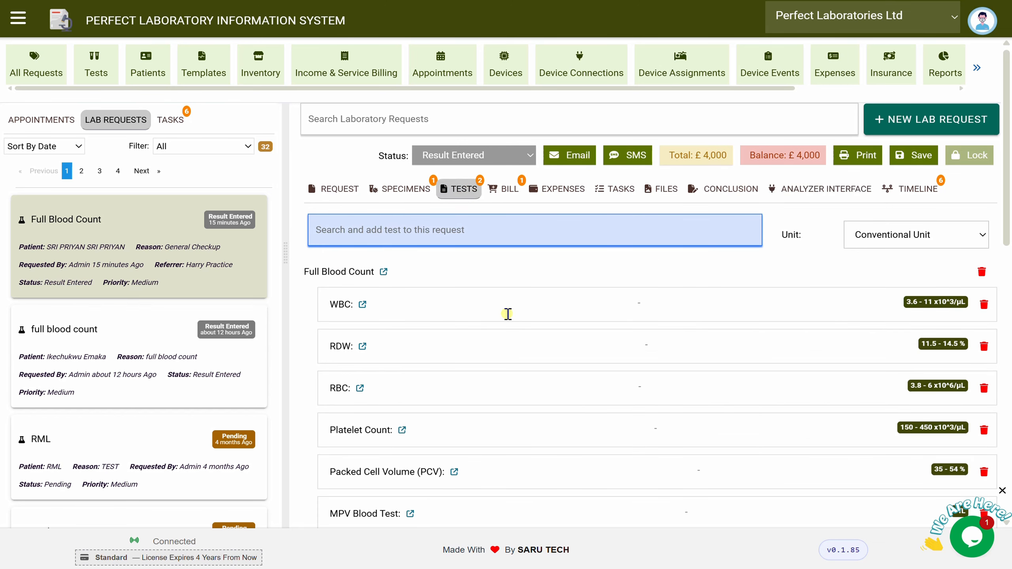
click(814, 190)
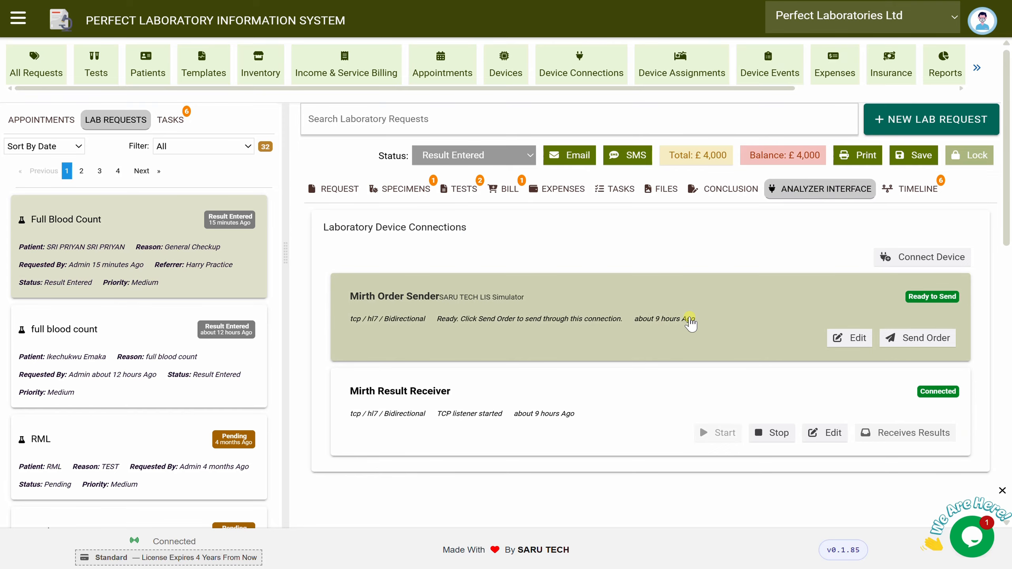
click(920, 338)
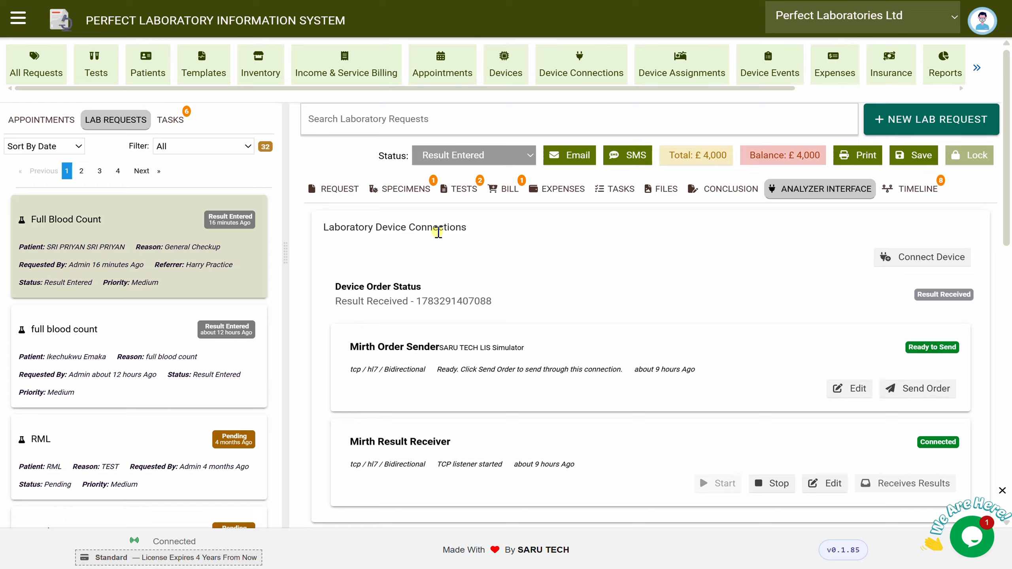
scroll(975, 239, down, 6)
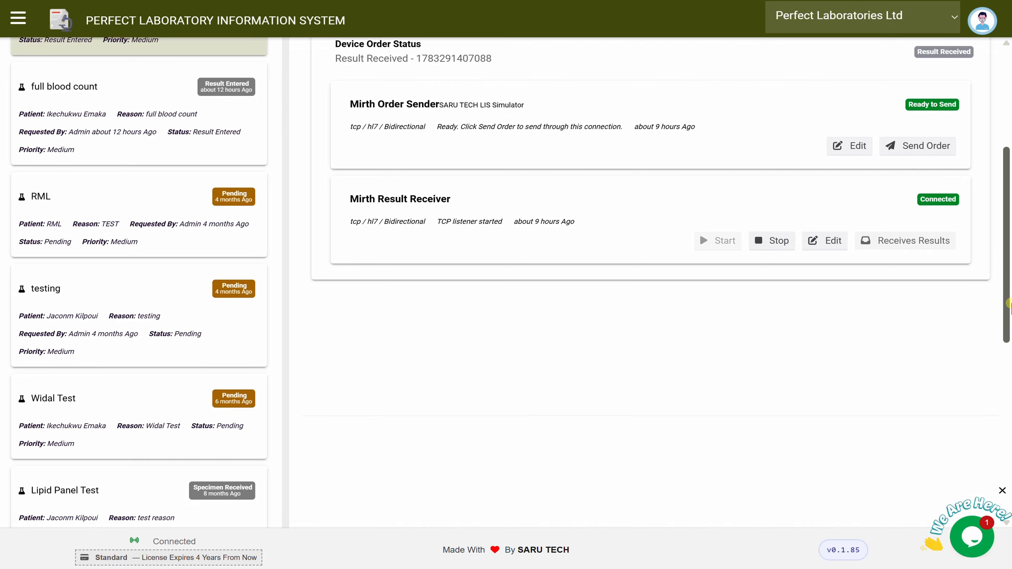
drag(1006, 306, 1005, 206)
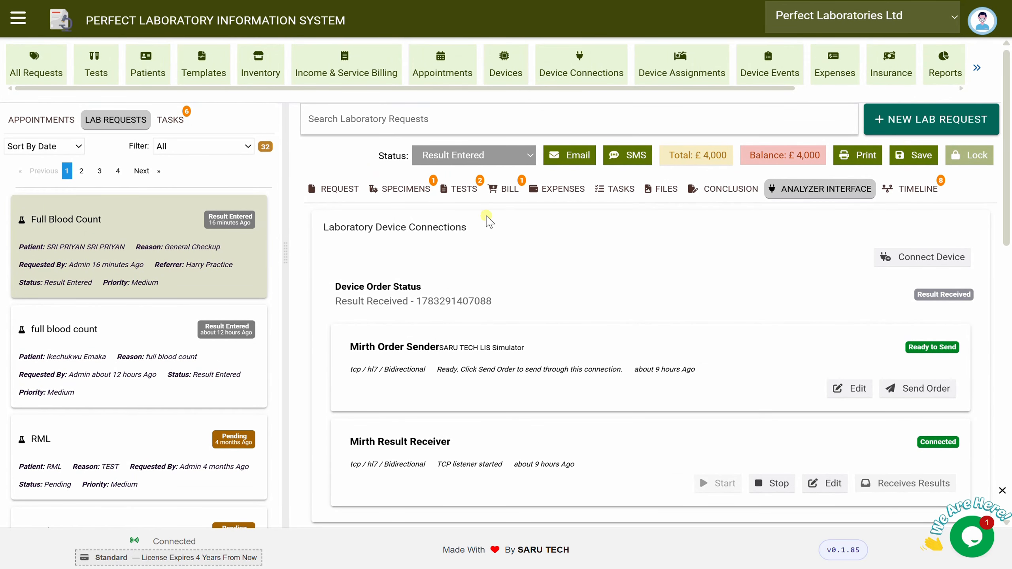
Check the received results in the request's test list and save the request.
click(460, 191)
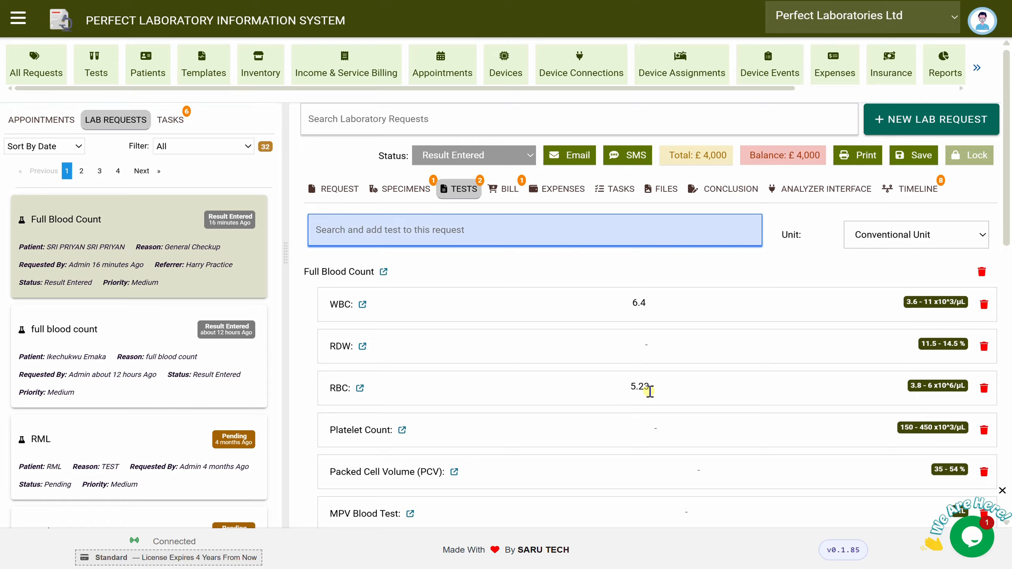
click(905, 159)
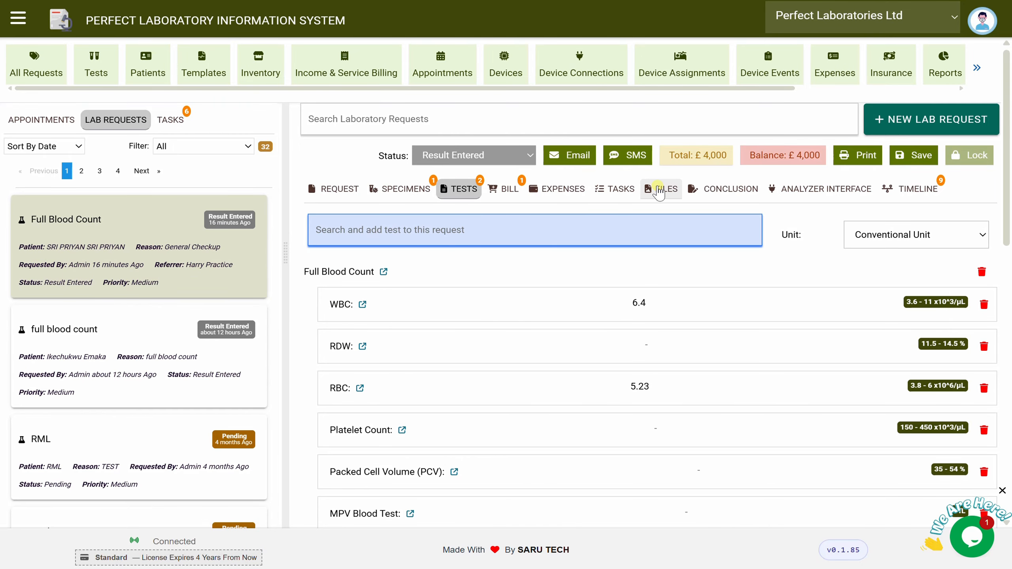
click(659, 192)
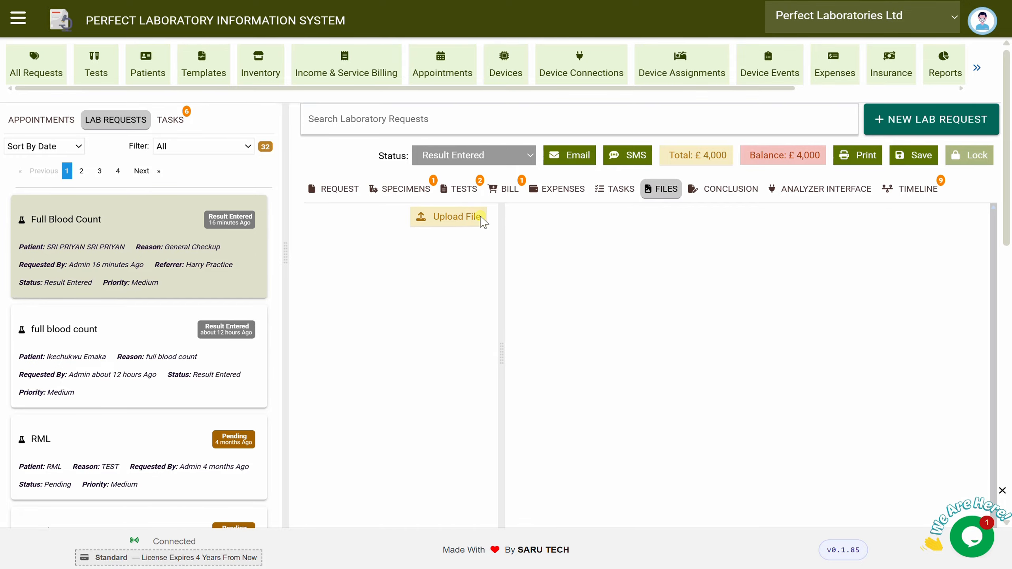
click(462, 219)
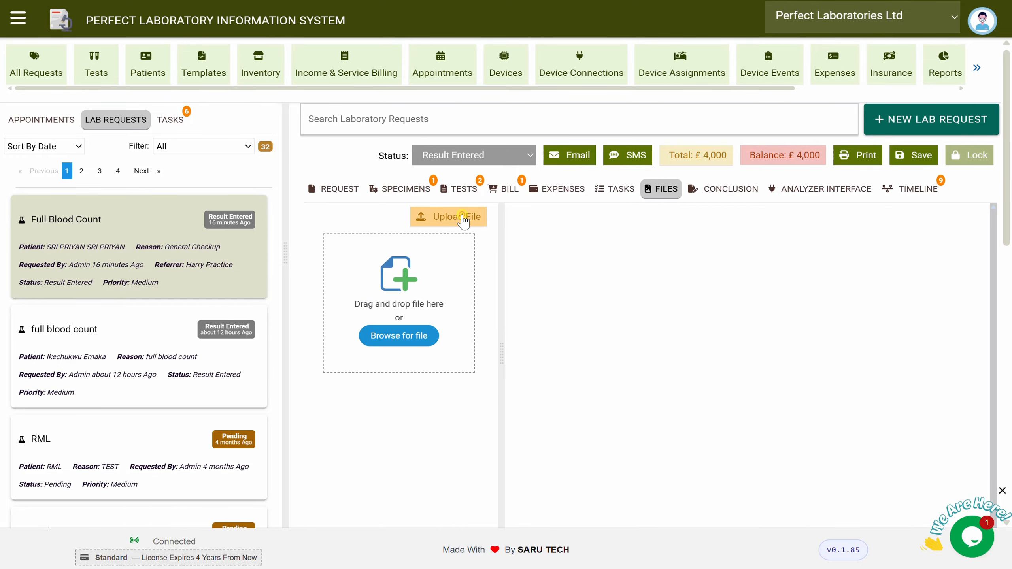
click(403, 331)
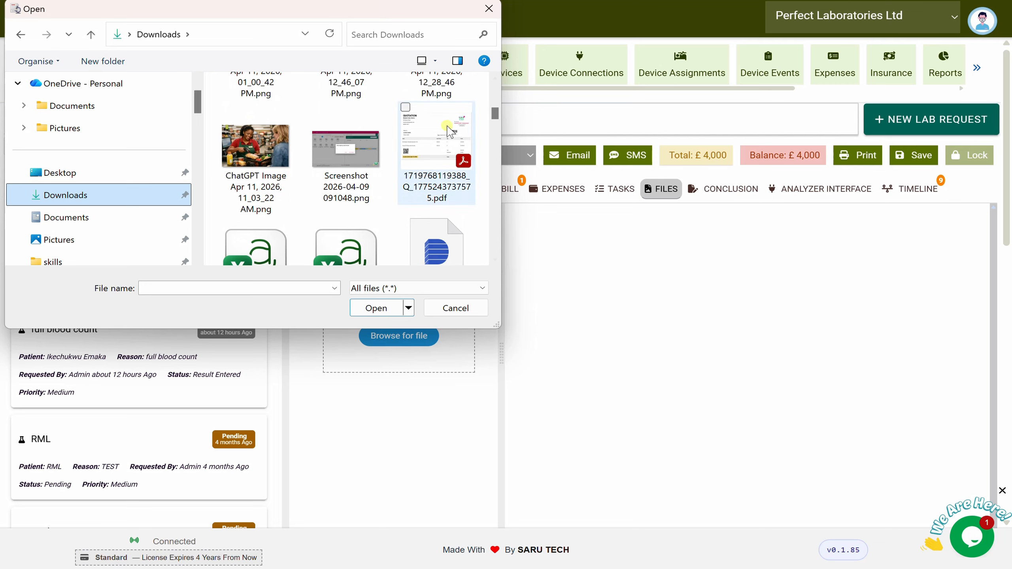
click(435, 139)
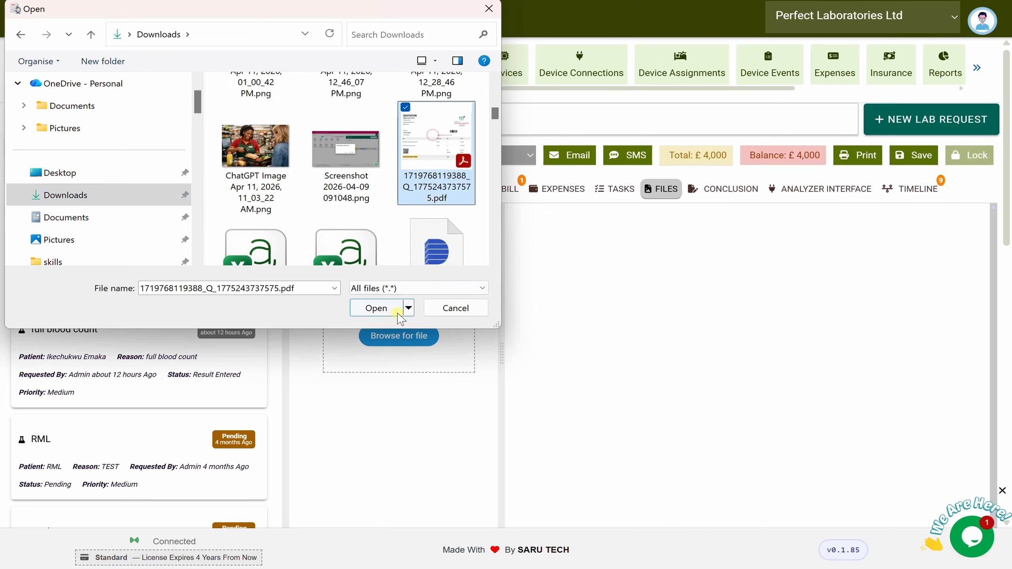
click(376, 309)
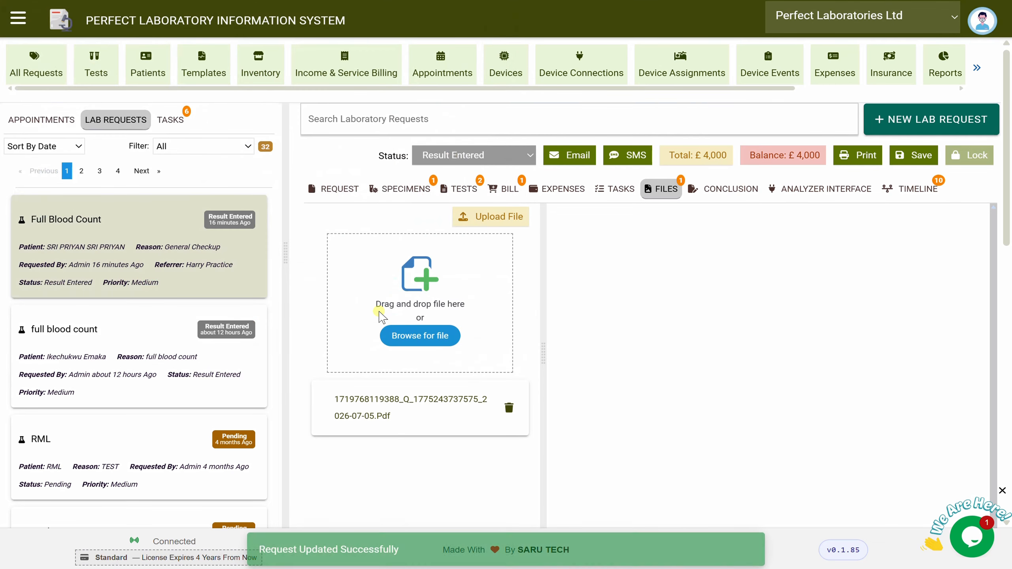
click(411, 410)
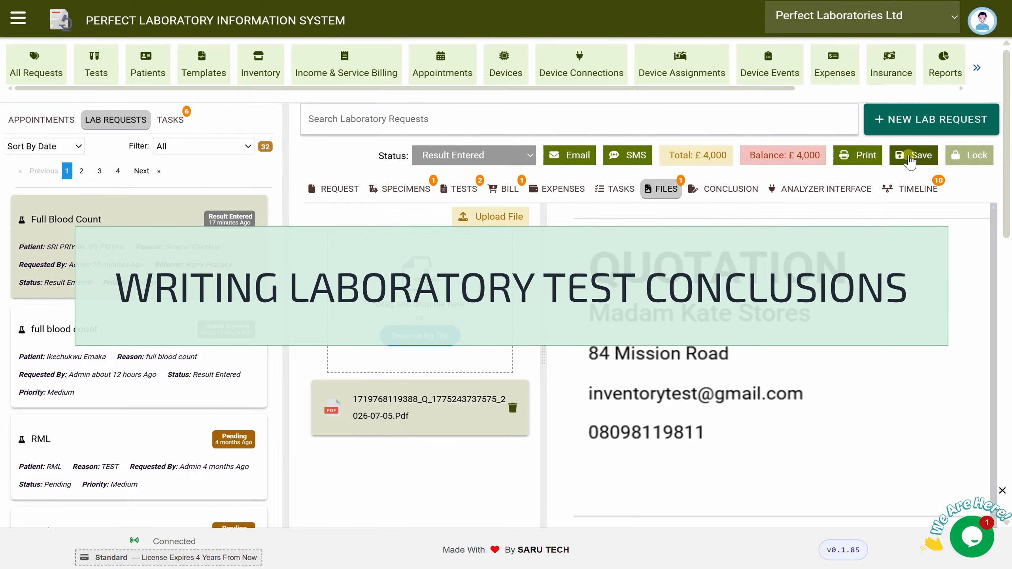
Apply the Laboratory Report Conclusion template to the request's conclusion and clear the body text it inserts.
click(725, 192)
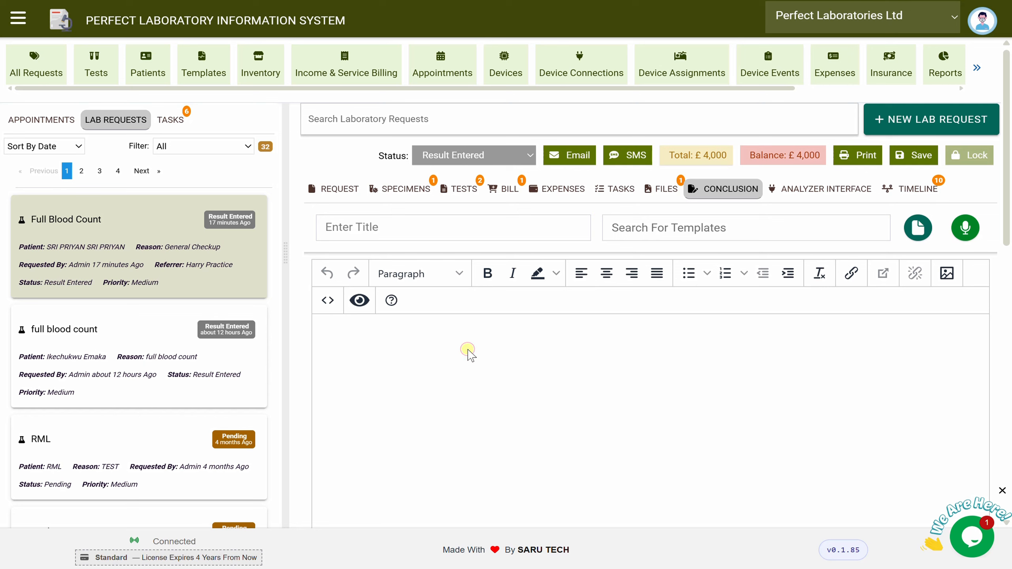
text(Conclusion)
key(ctrl+BackSpace)
click(713, 226)
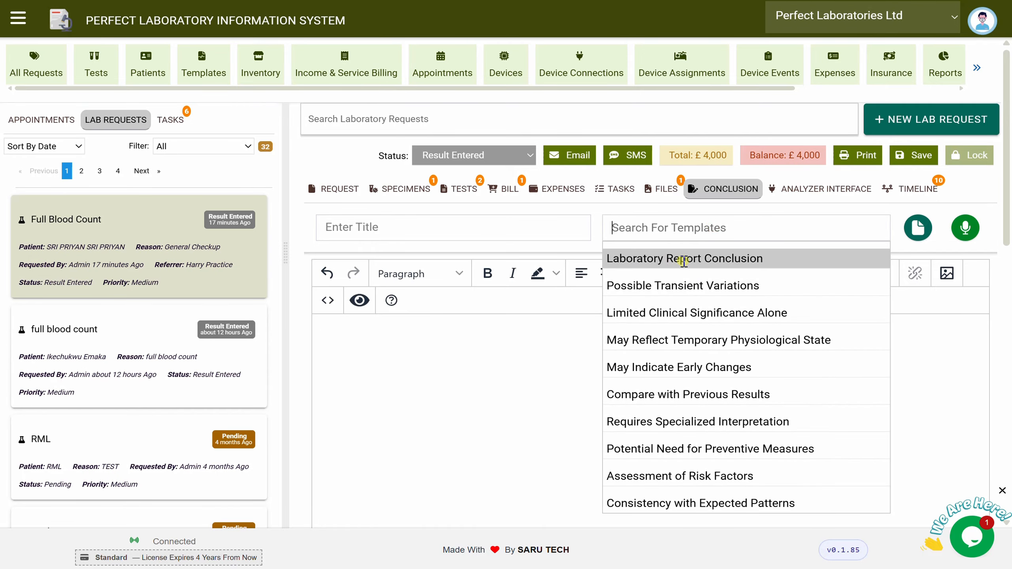
click(679, 258)
click(621, 418)
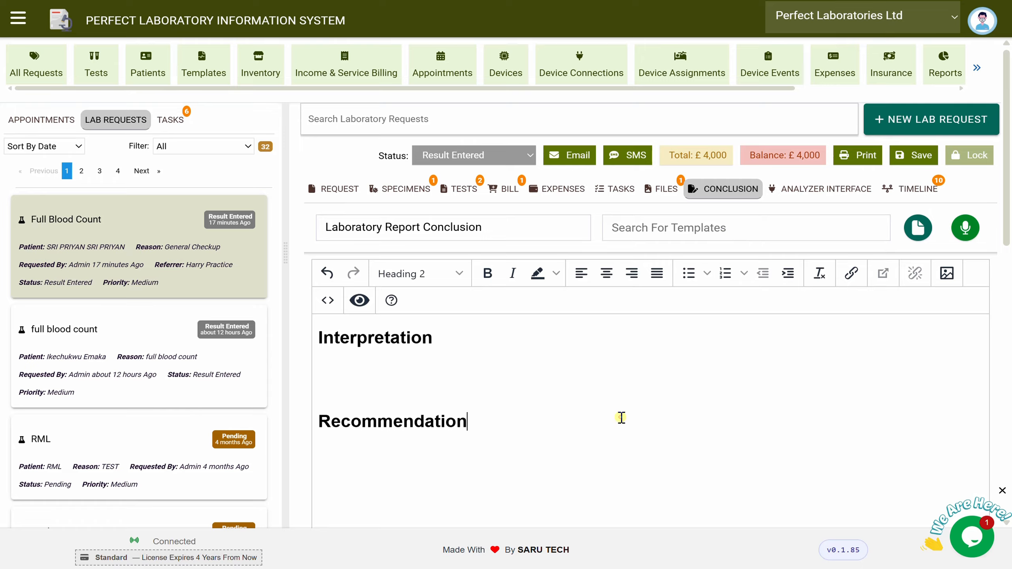
key(ctrl+a)
key(BackSpace)
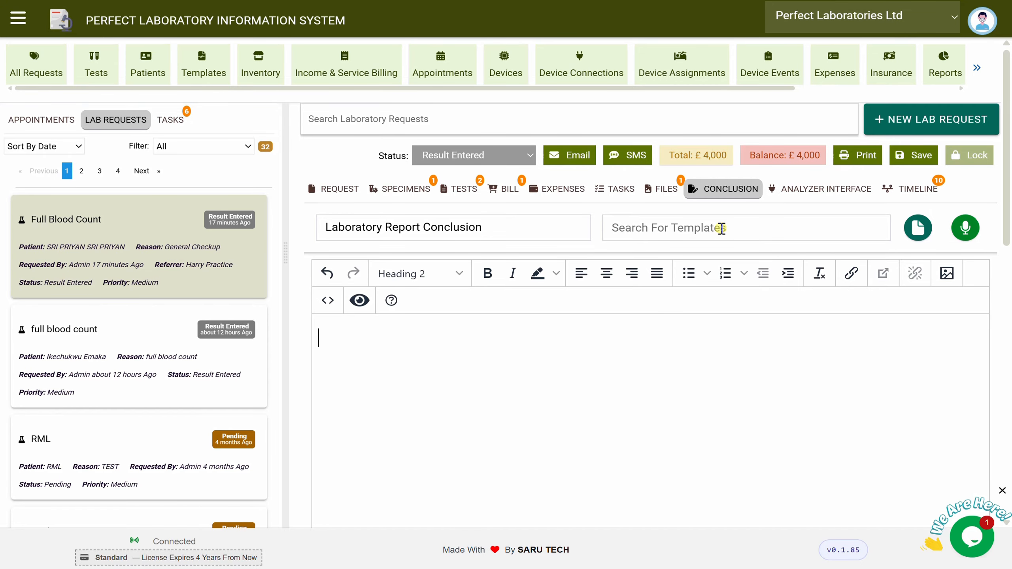
Insert the Limited Clinical Significance Alone and Requires Specialized Interpretation templates into the conclusion, remove the blank lines above them, and save the request.
click(720, 228)
click(684, 314)
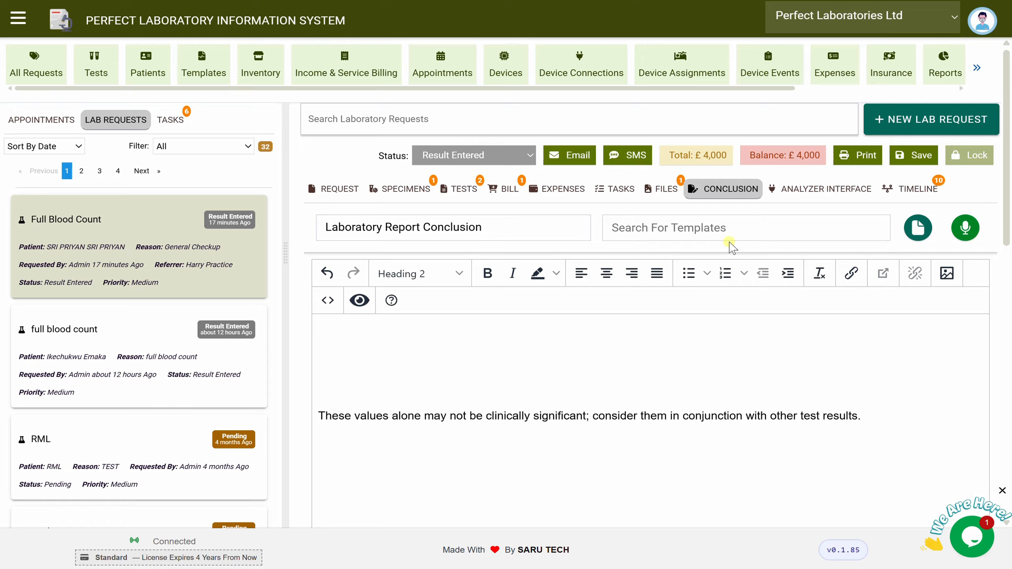
click(724, 232)
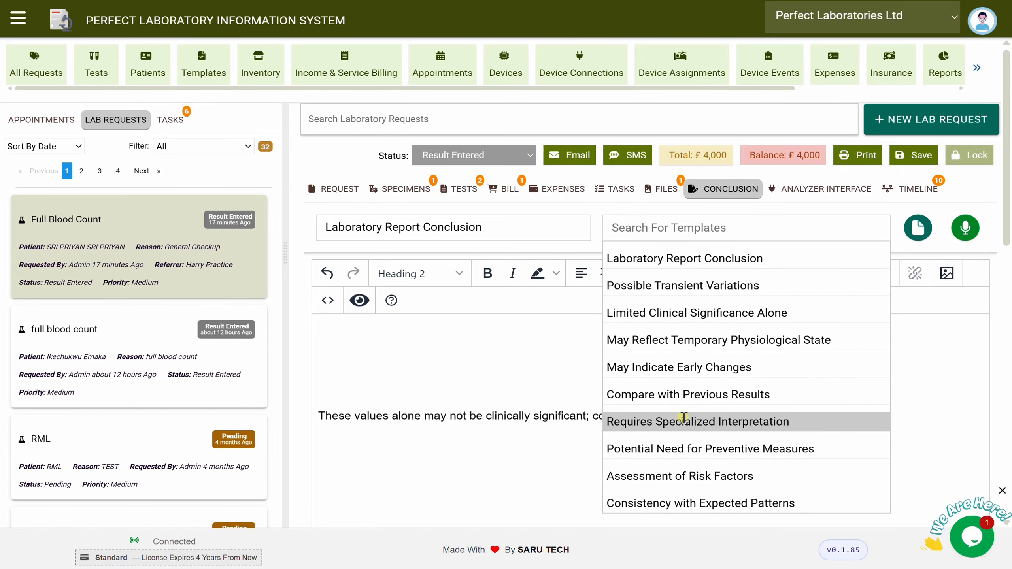
click(684, 420)
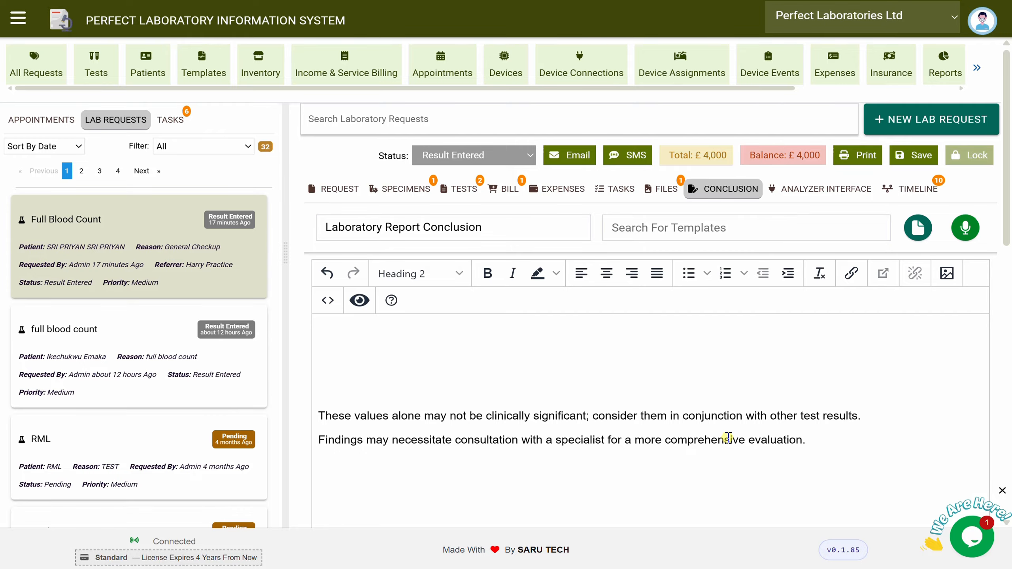
click(532, 388)
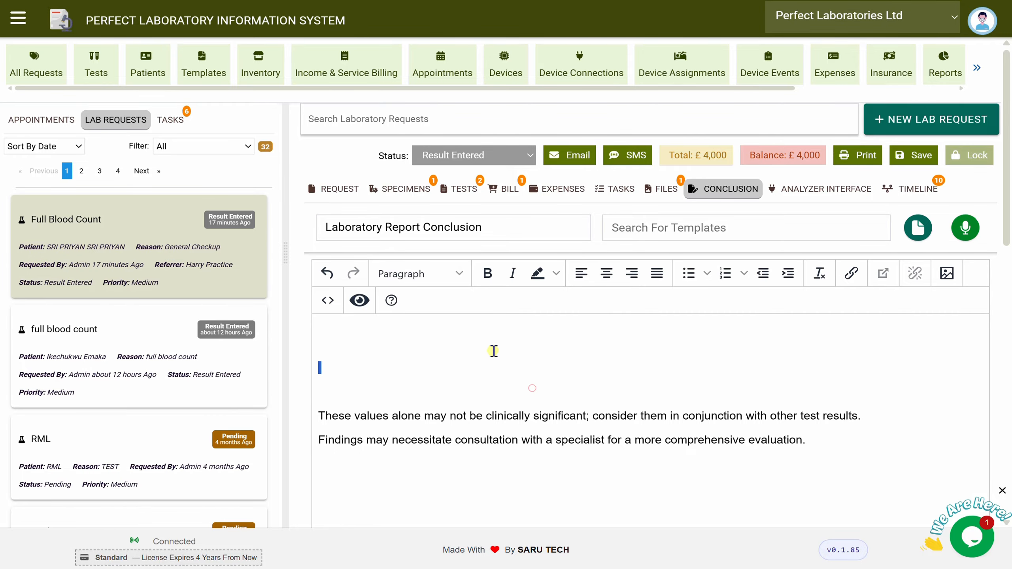
click(476, 319)
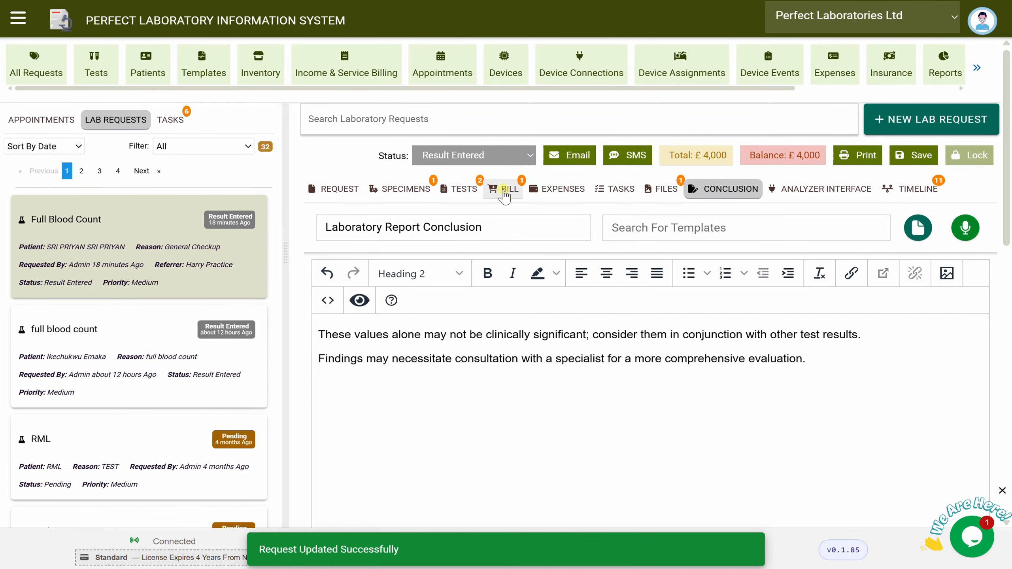
Add the Appointment service to the request's bill.
click(503, 190)
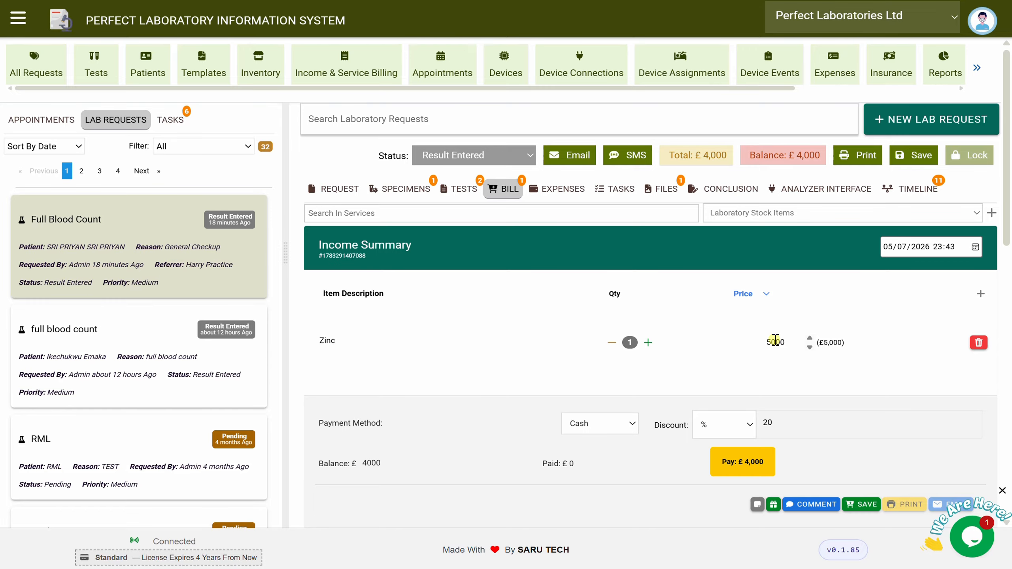
click(596, 238)
click(578, 215)
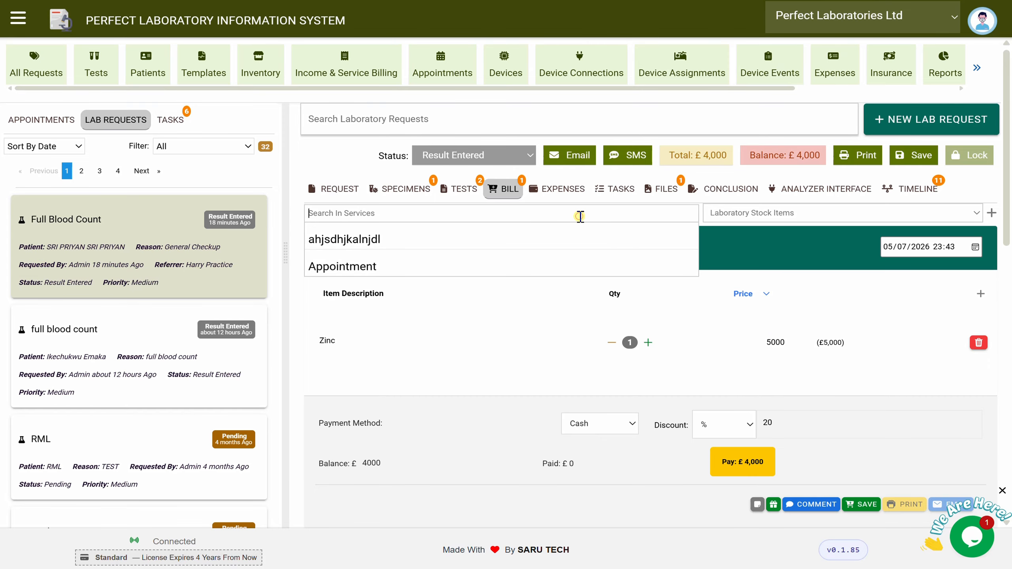
click(530, 266)
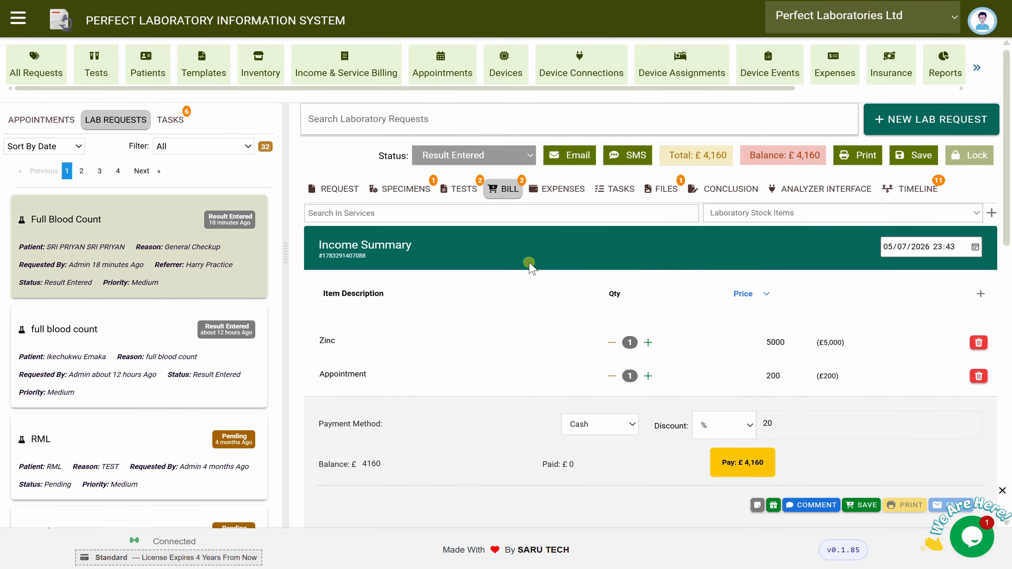
Add a custom bill item named Full Blood Count with a price of 8000.
click(980, 294)
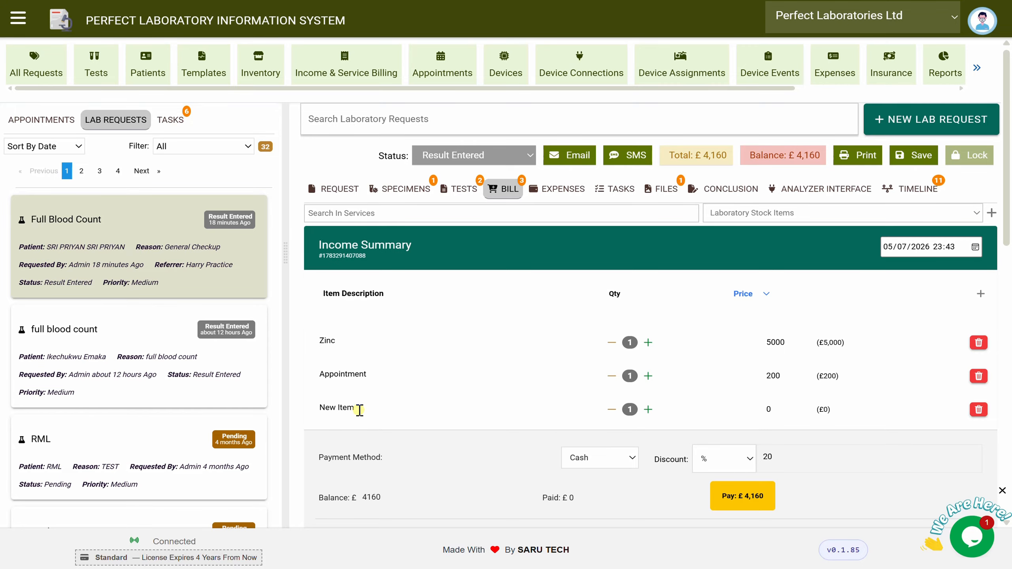
drag(358, 409, 274, 404)
text(Full Blood Count)
click(781, 411)
drag(781, 411, 737, 406)
text(8000)
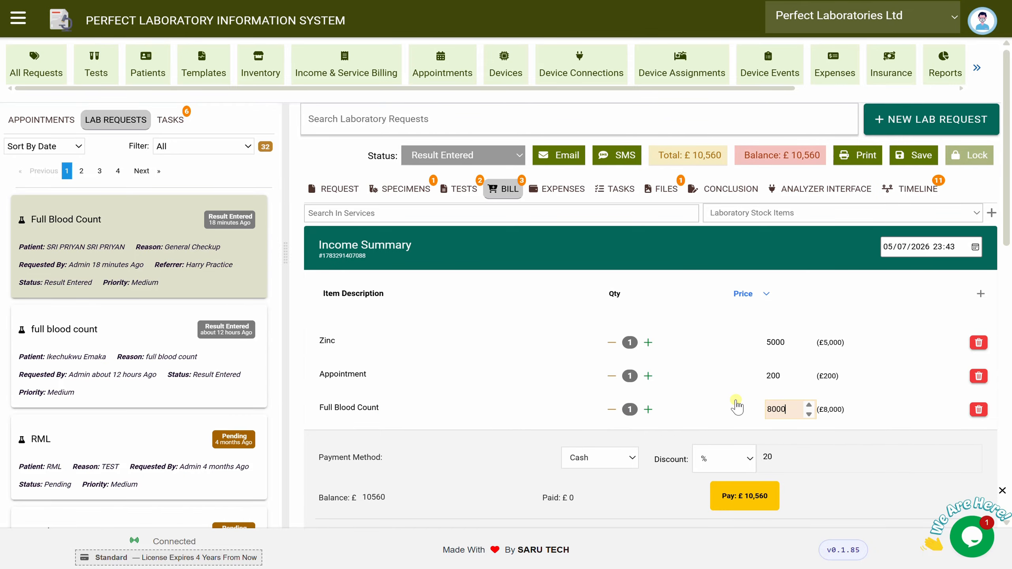
Set the bill discount to 10 % and save the bill, checking it out as unpaid.
scroll(737, 406, down, 4)
drag(772, 301, 756, 307)
text(1)
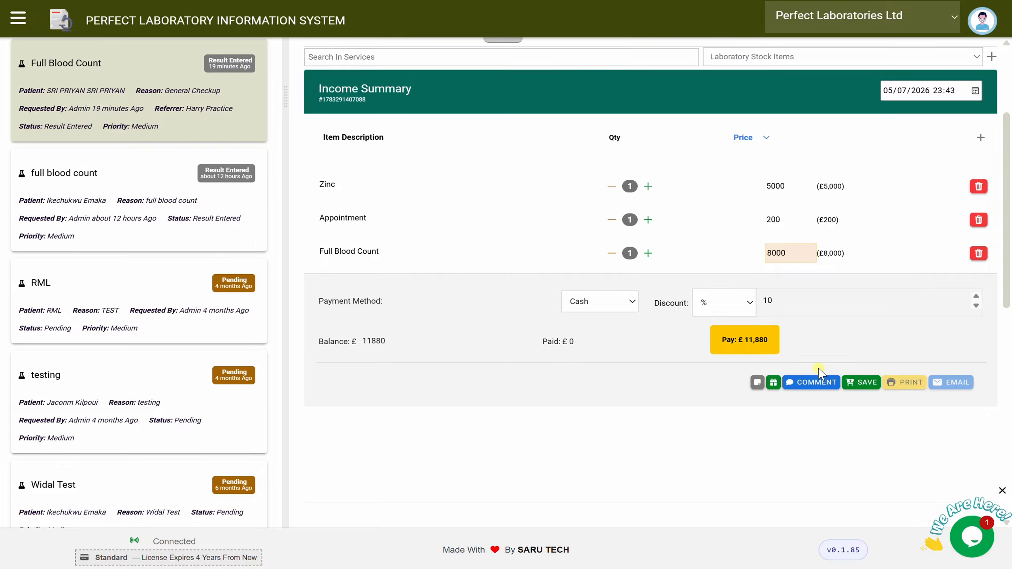
click(862, 383)
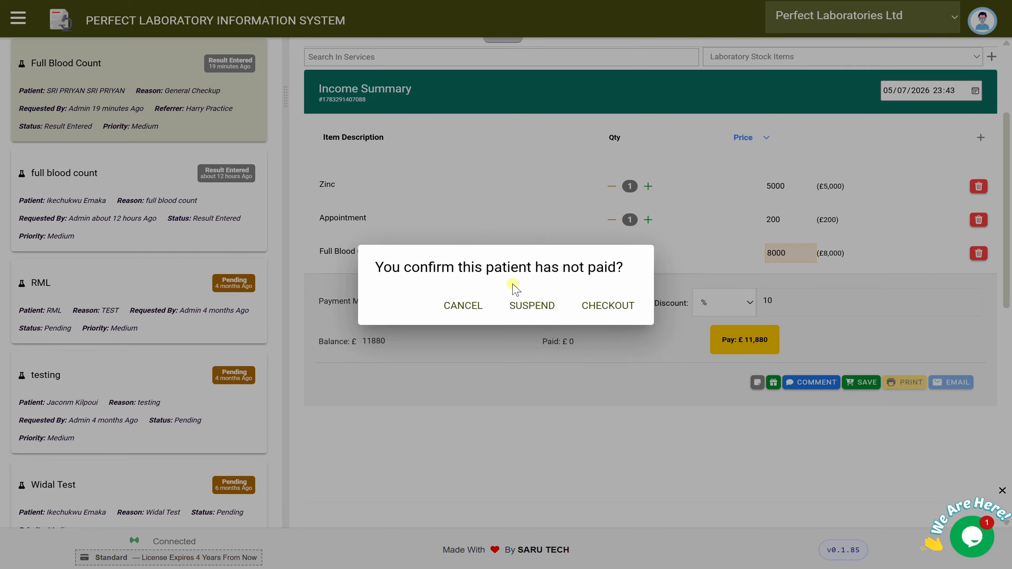
click(609, 304)
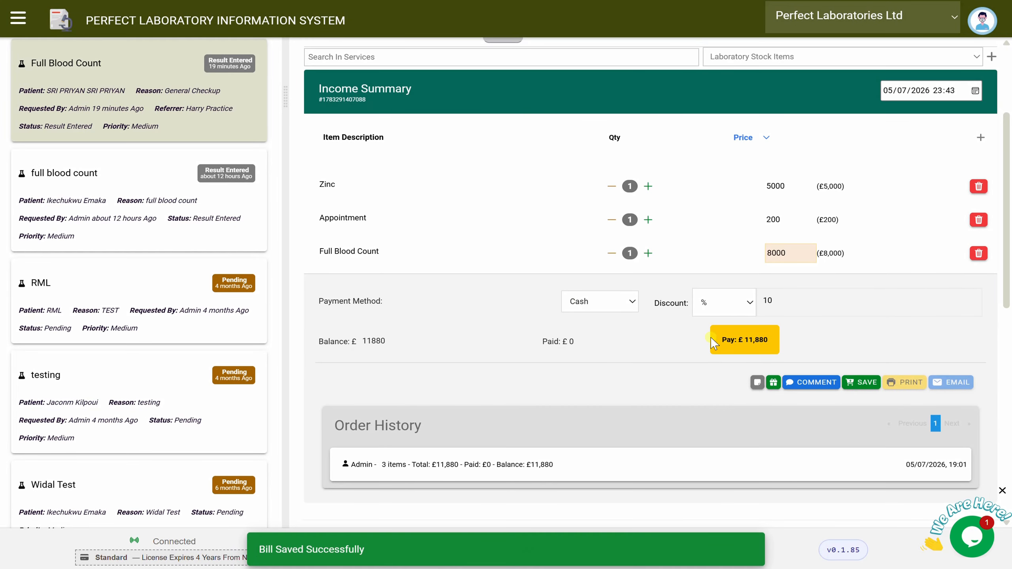
Record a payment of £11,880 for the bill, check it out, and look over the order history.
click(751, 346)
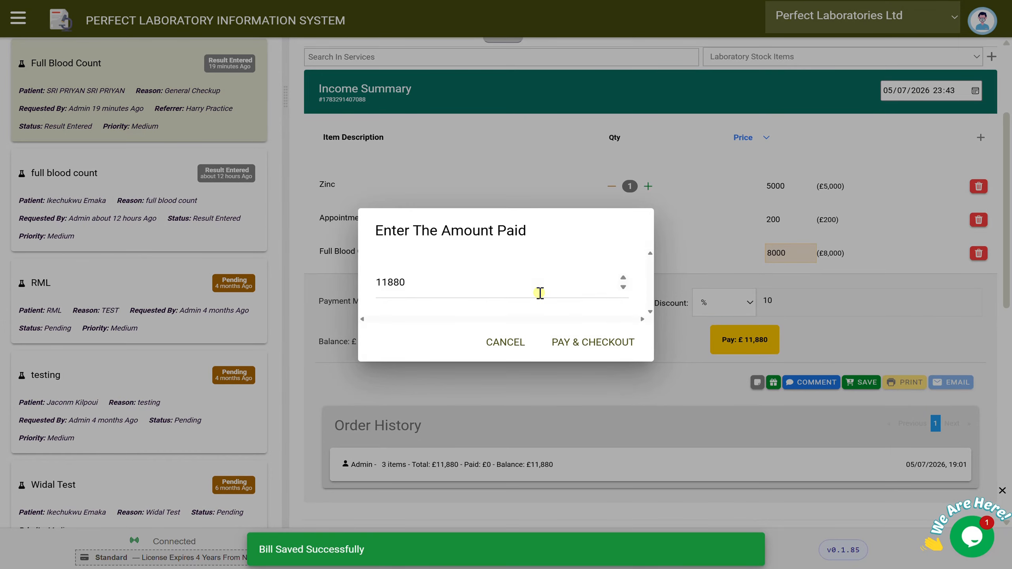
click(577, 343)
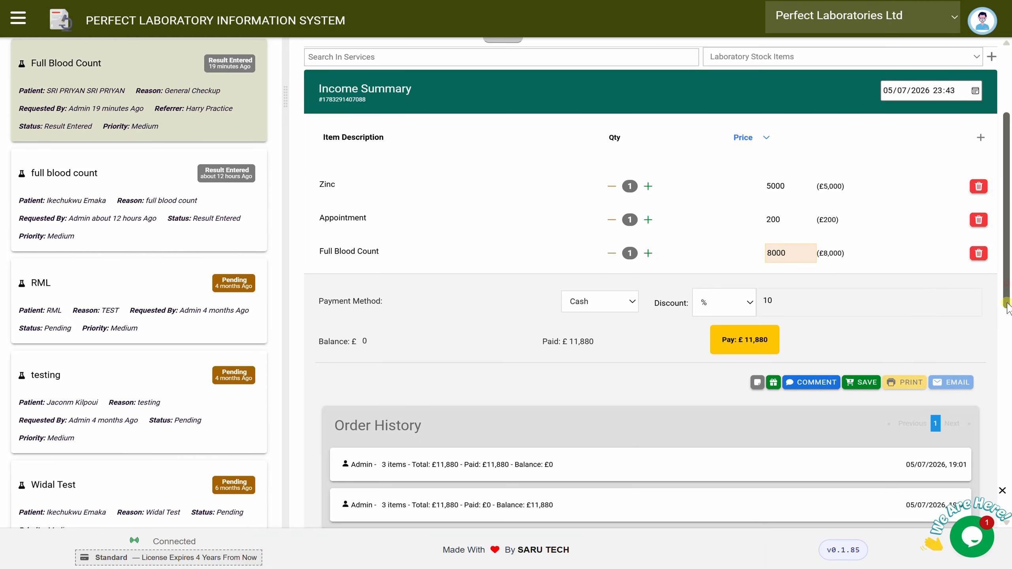
scroll(605, 413, down, 2)
scroll(577, 185, up, 5)
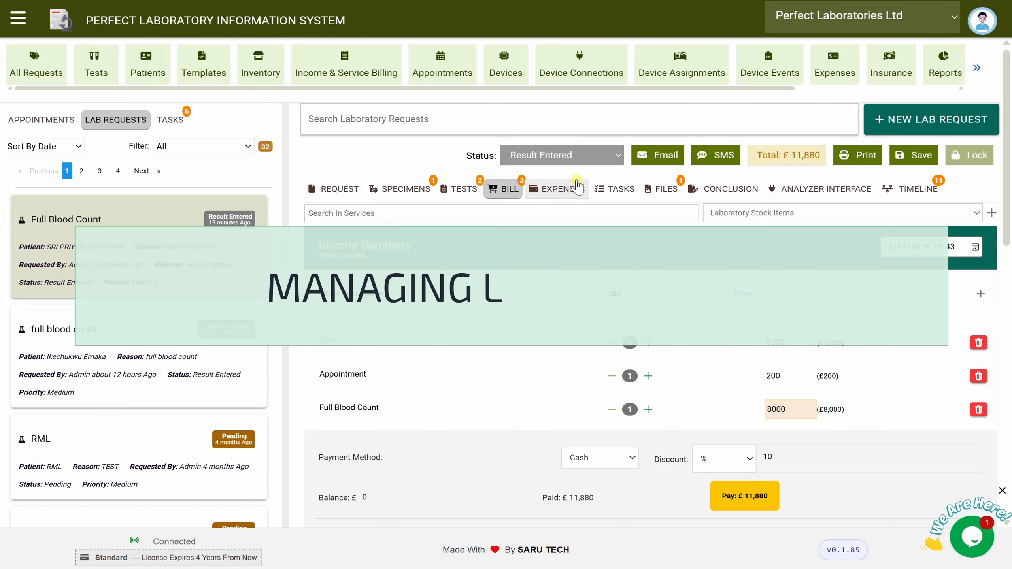
Add a Lab Tests expense described as Posting Report with an amount of 500 to the request and save it.
click(557, 190)
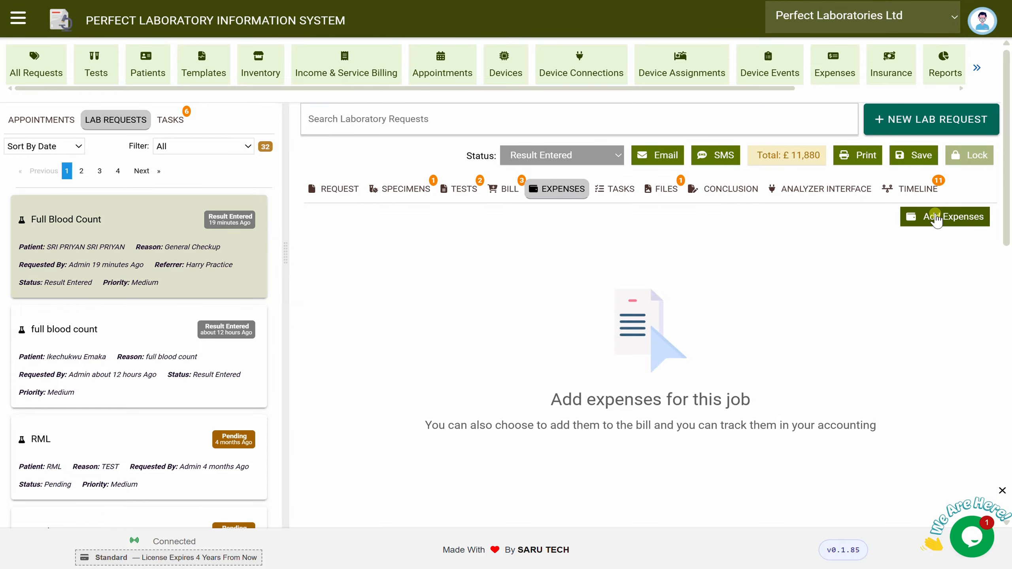
click(937, 219)
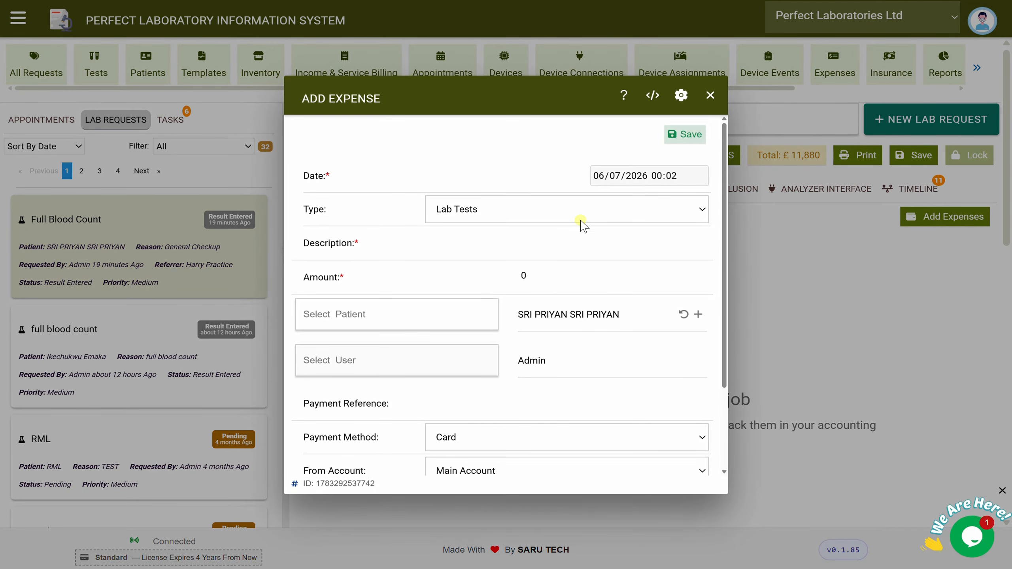
click(556, 244)
text(Posting Report)
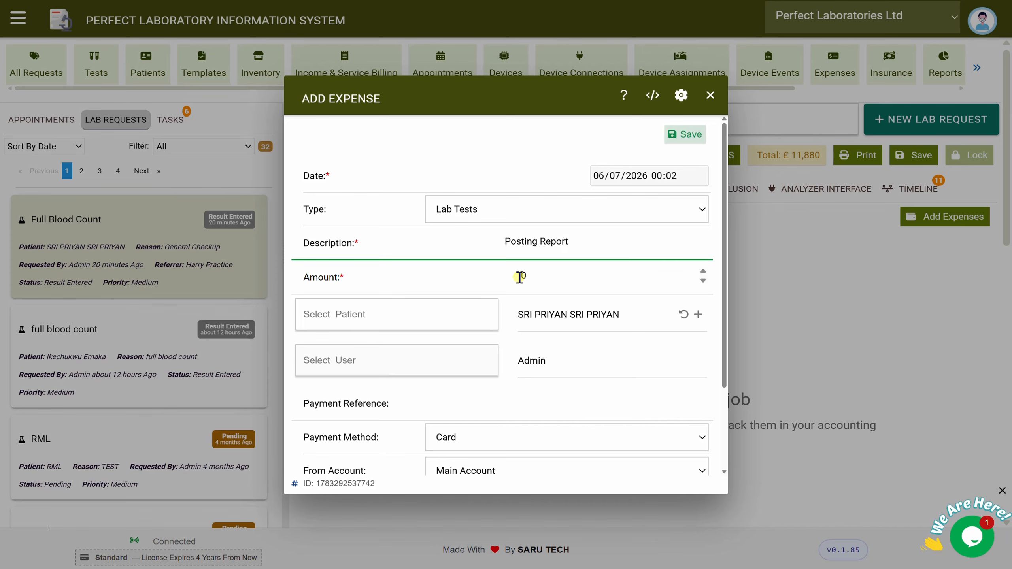
drag(516, 276, 537, 275)
text(500)
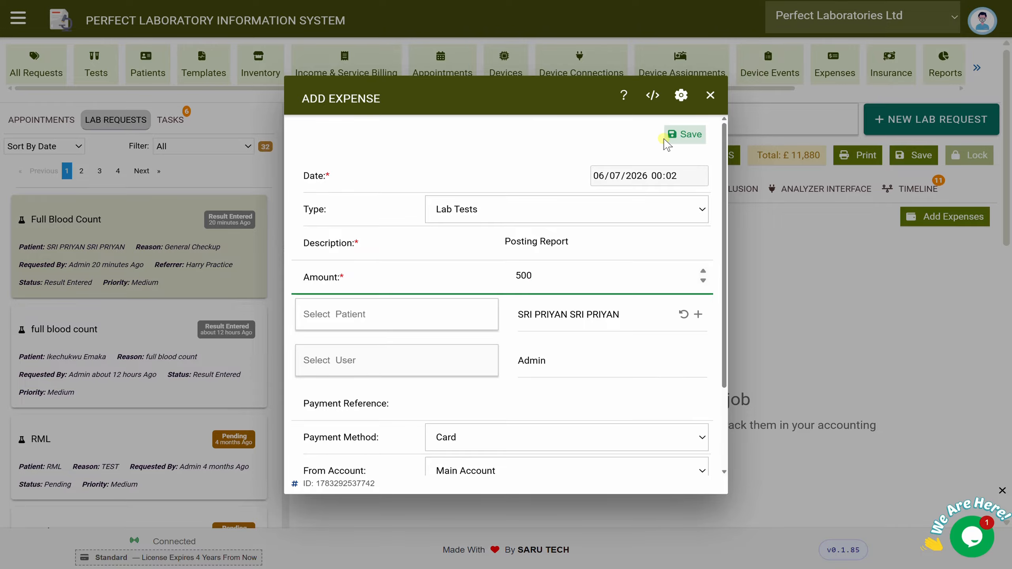
click(690, 142)
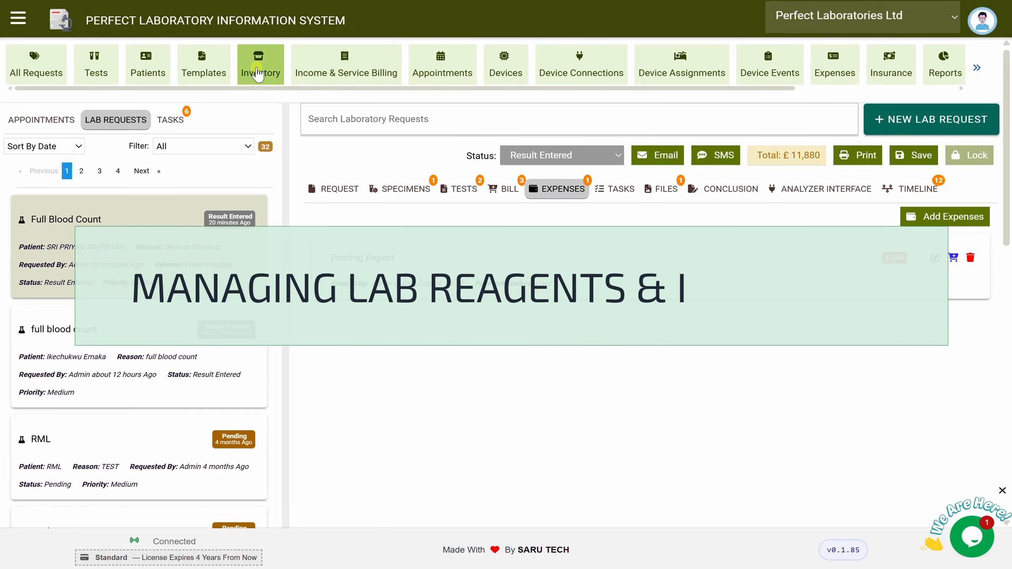
Open the Ammonium Nitrate product's details in the laboratory inventory.
click(258, 73)
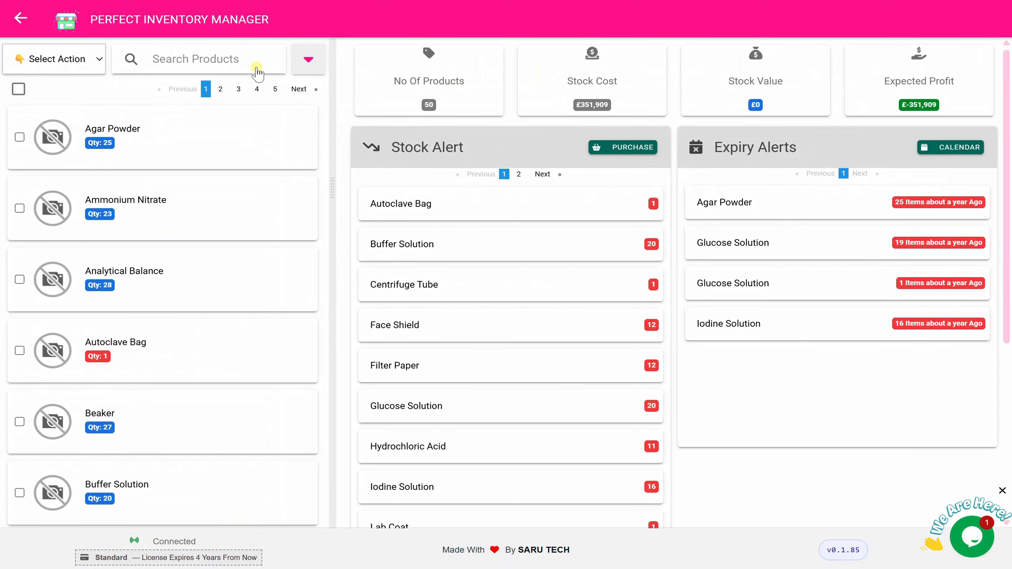
click(158, 211)
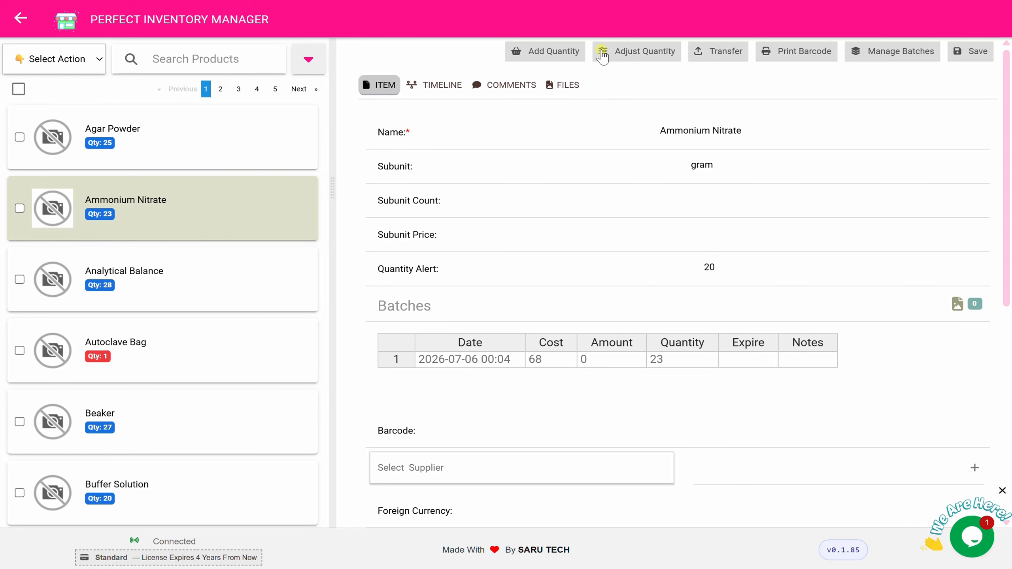
View the form for adding Ammonium Nitrate quantity, close it without entries, and return to the laboratory requests.
click(563, 52)
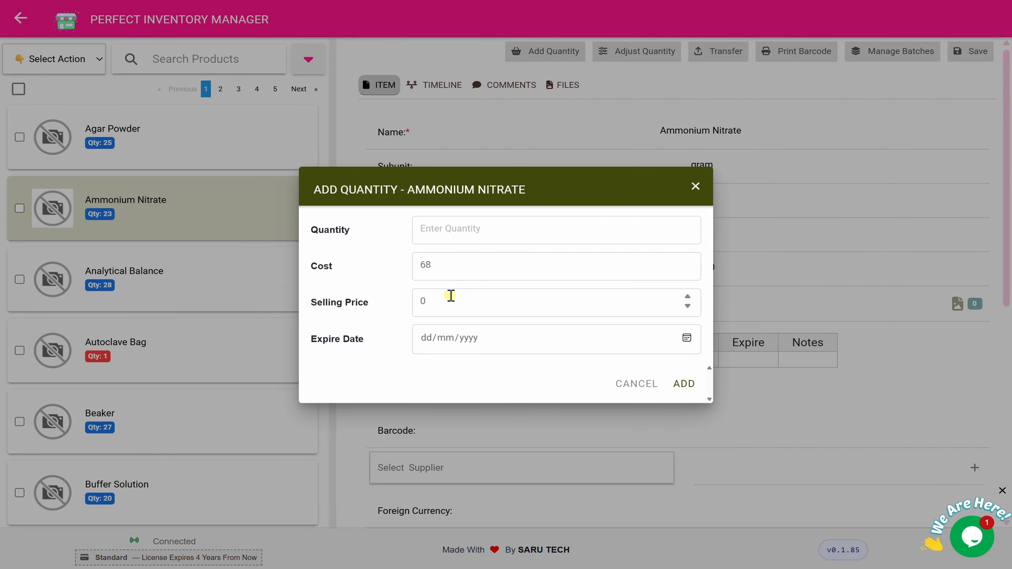
click(695, 187)
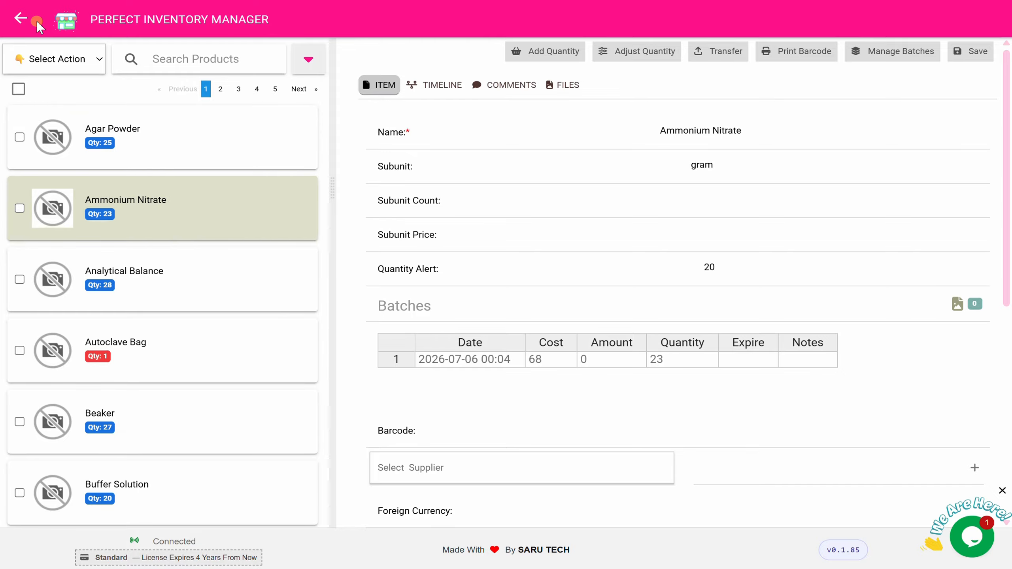
click(22, 20)
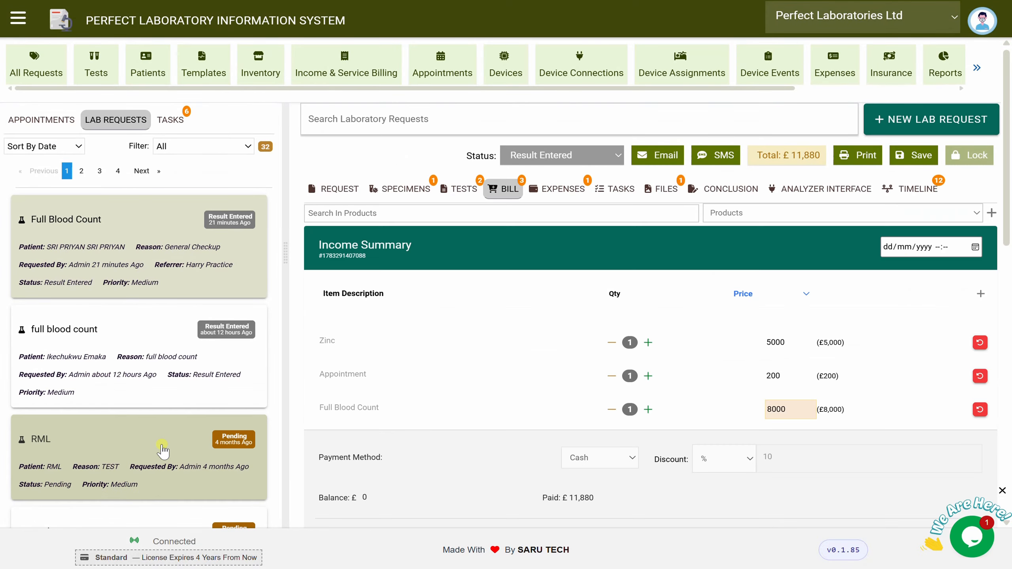
Add Ammonium Nitrate from the Products category to the bill of the pending RML request.
click(162, 450)
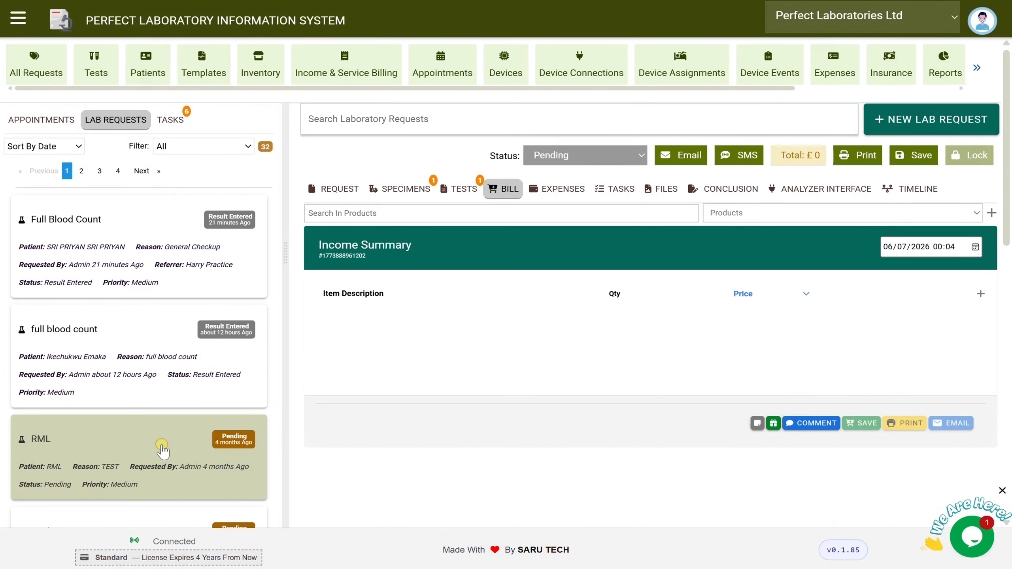
click(502, 190)
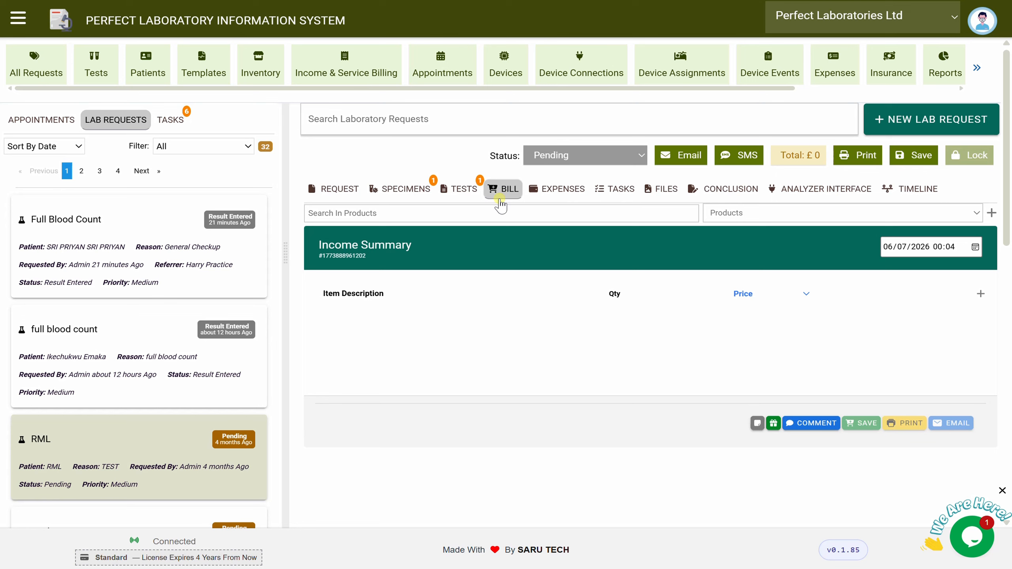
click(746, 215)
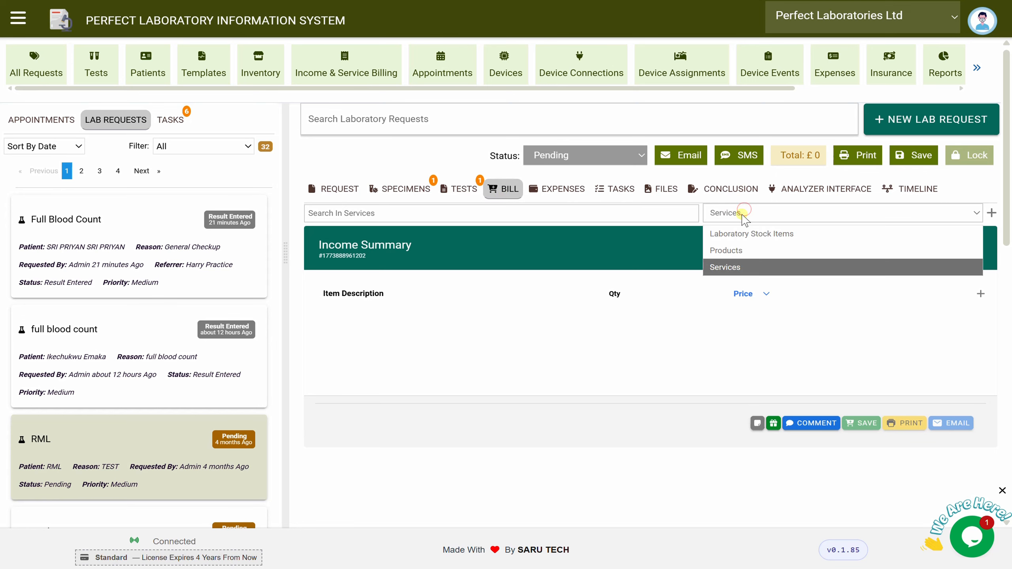
click(740, 251)
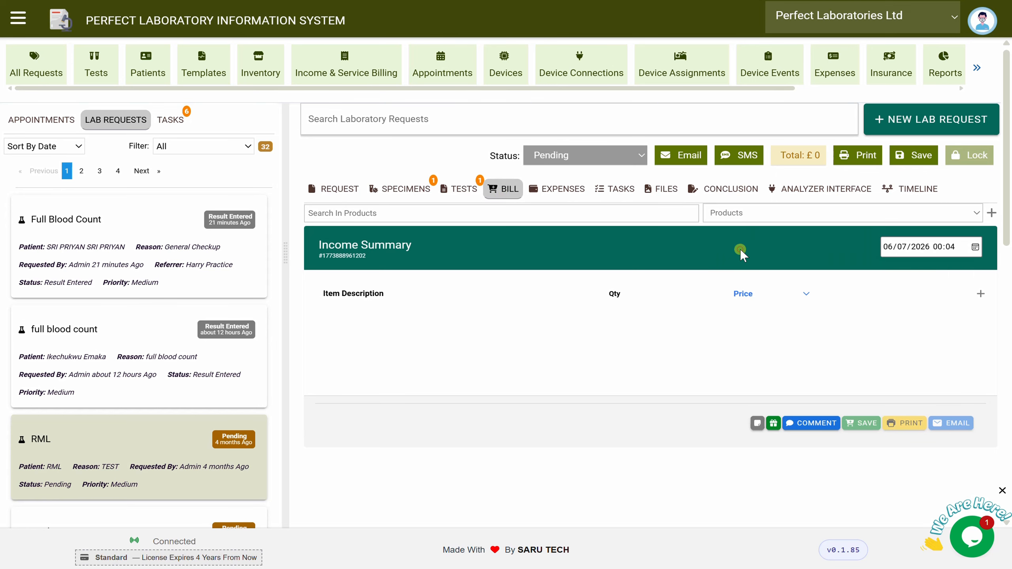
click(500, 212)
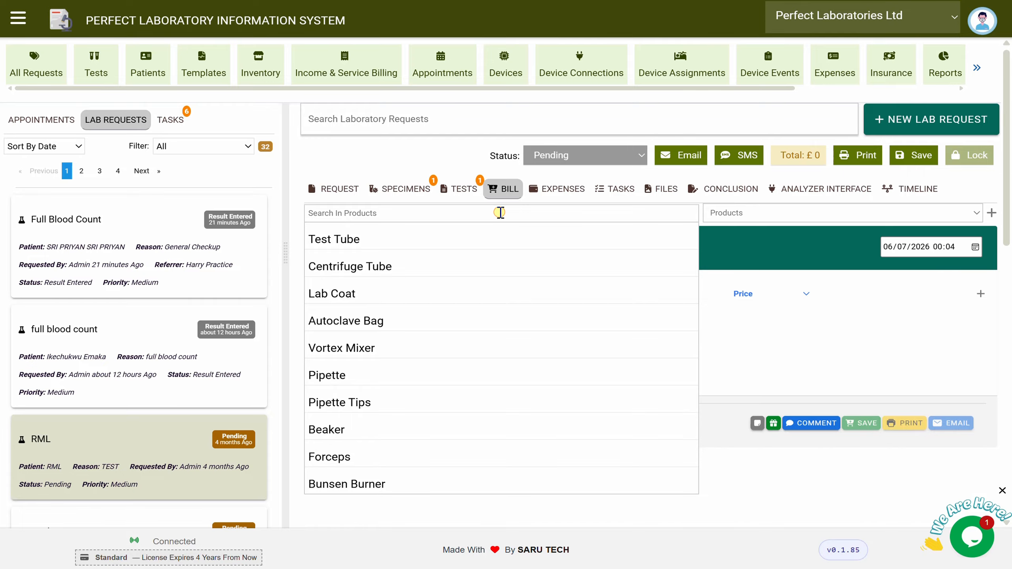
text(am)
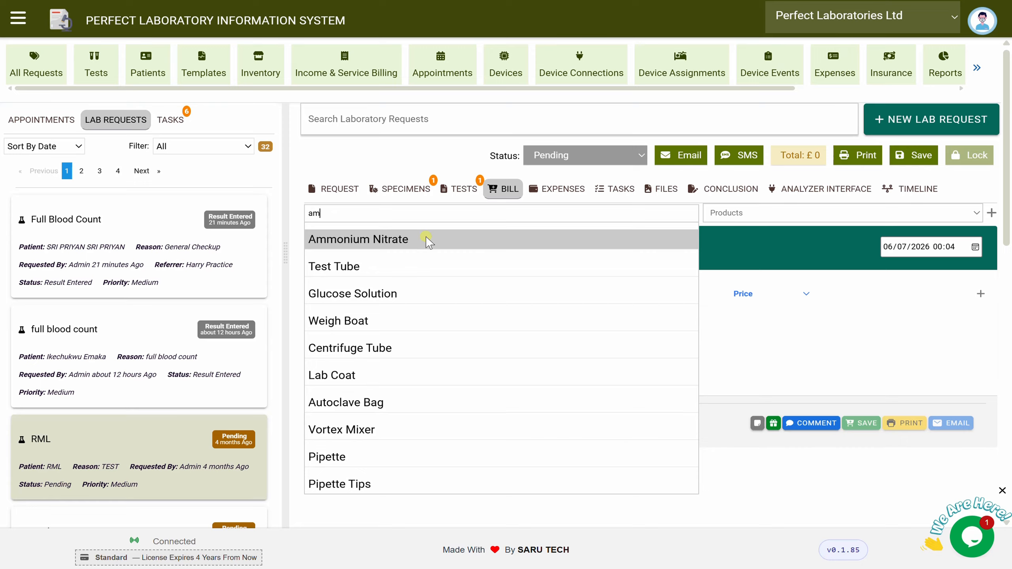
click(408, 238)
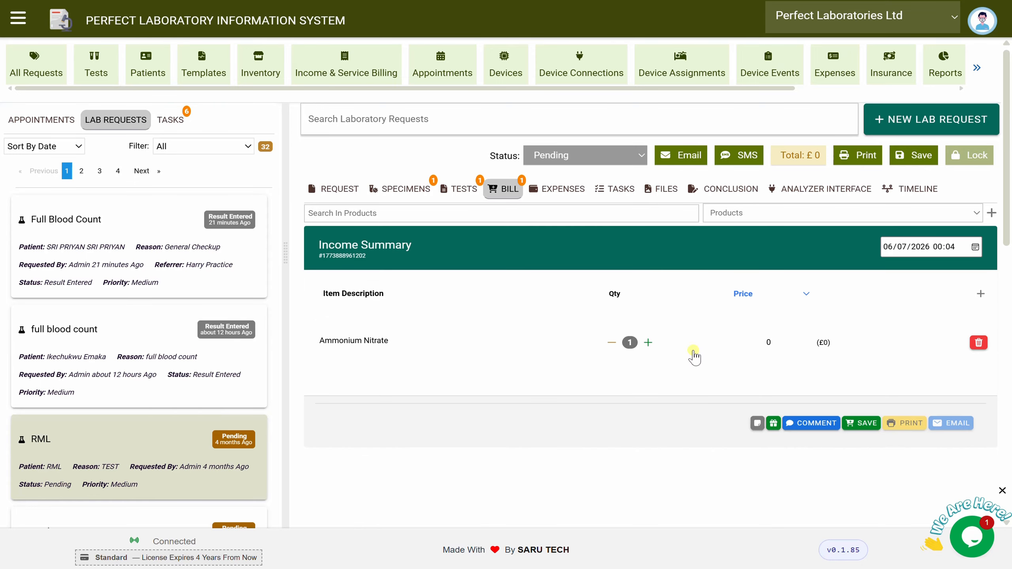
Increase the Ammonium Nitrate quantity on the bill by one and save the bill.
click(648, 342)
click(404, 340)
click(866, 426)
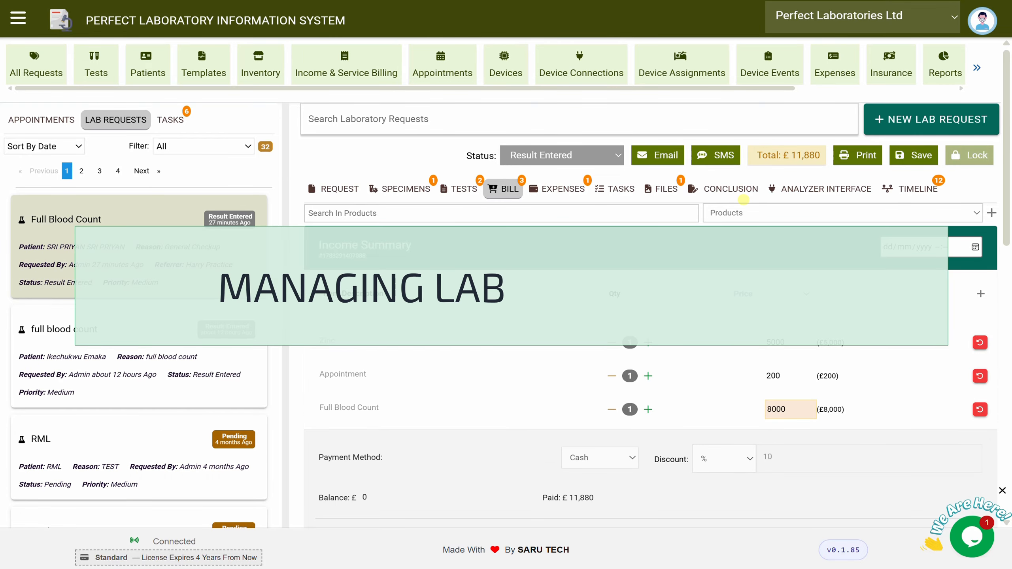
Create a task titled "Check the result" for the Full Blood Count request and assign it to a staff member.
click(612, 191)
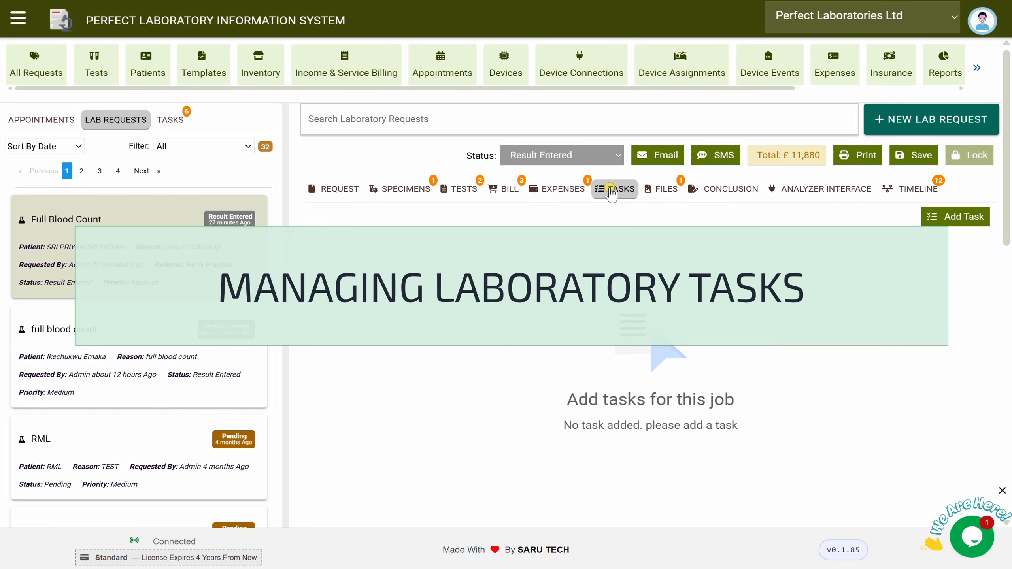
click(940, 218)
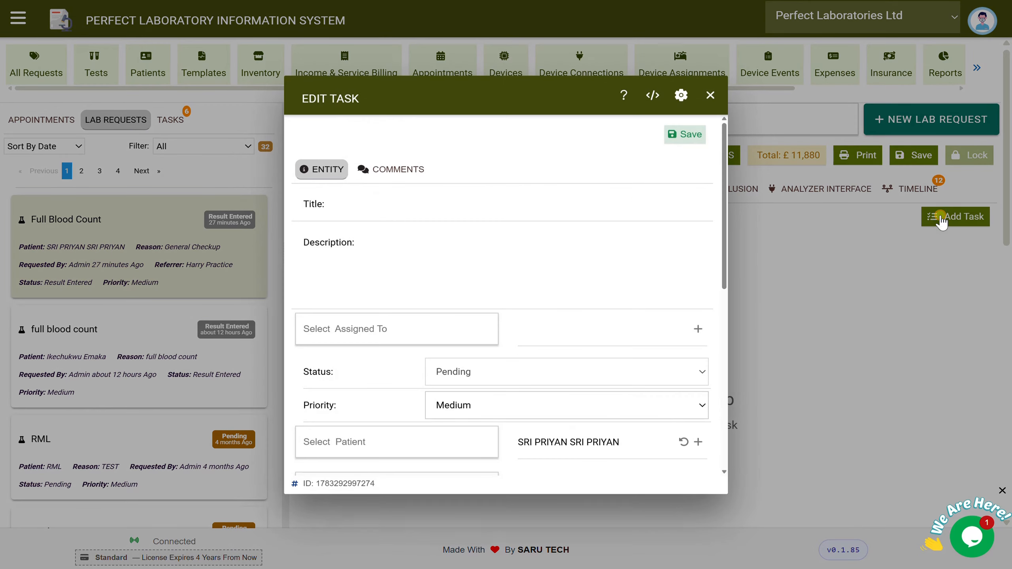
click(409, 198)
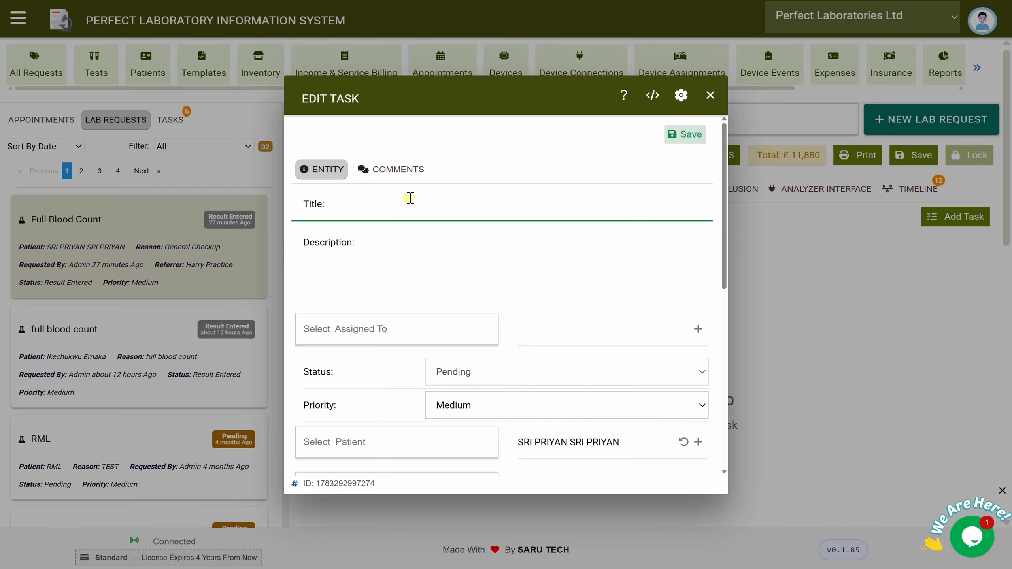
text(Check the result)
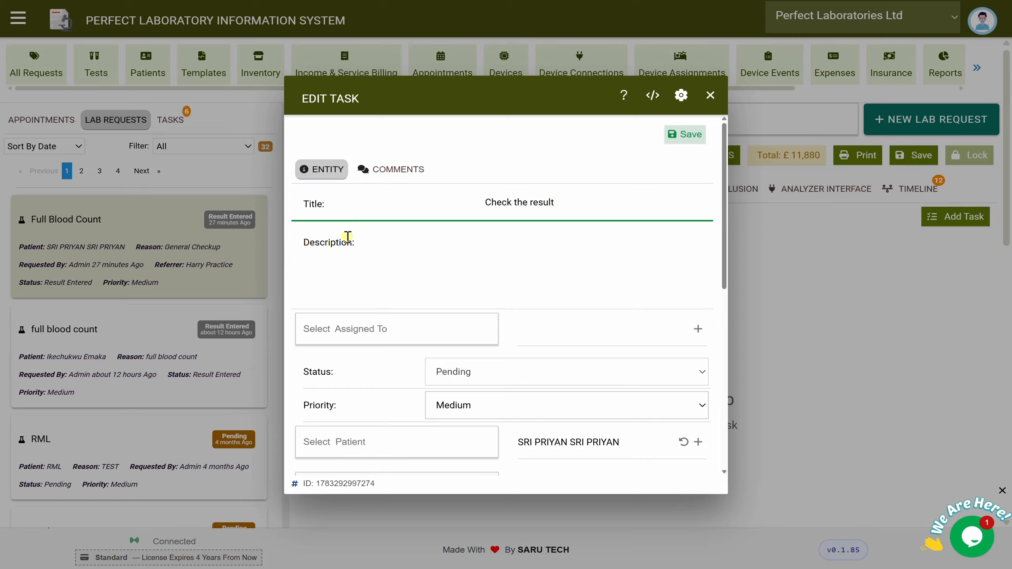
click(366, 319)
click(349, 389)
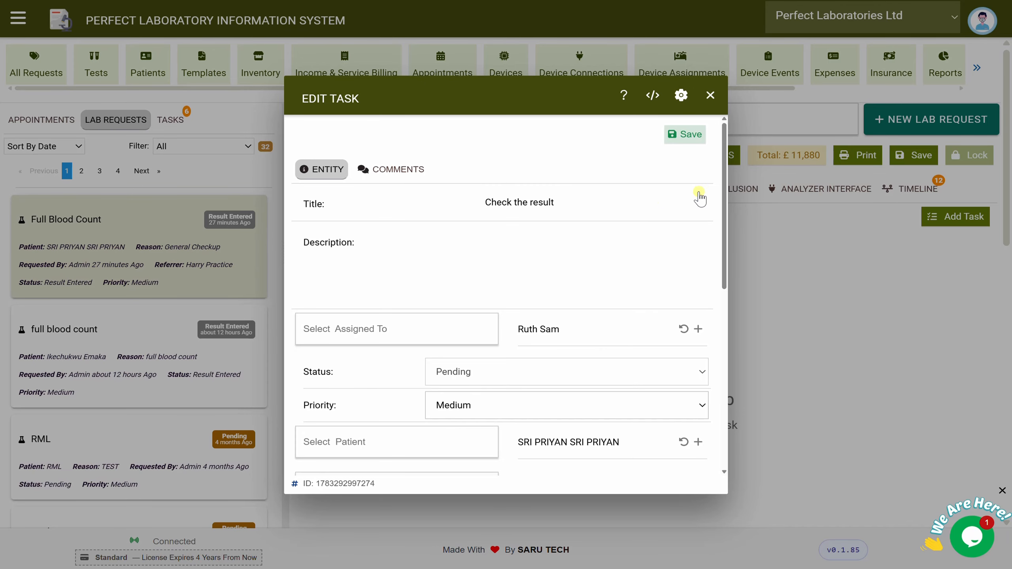
Set the task's due date to 07/07/2026 00:10, keep its priority at Medium, and save the task.
mouse_move(724, 221)
mouse_down()
mouse_move(722, 322)
mouse_move(721, 207)
mouse_up()
click(511, 407)
click(511, 407)
drag(724, 275, 713, 364)
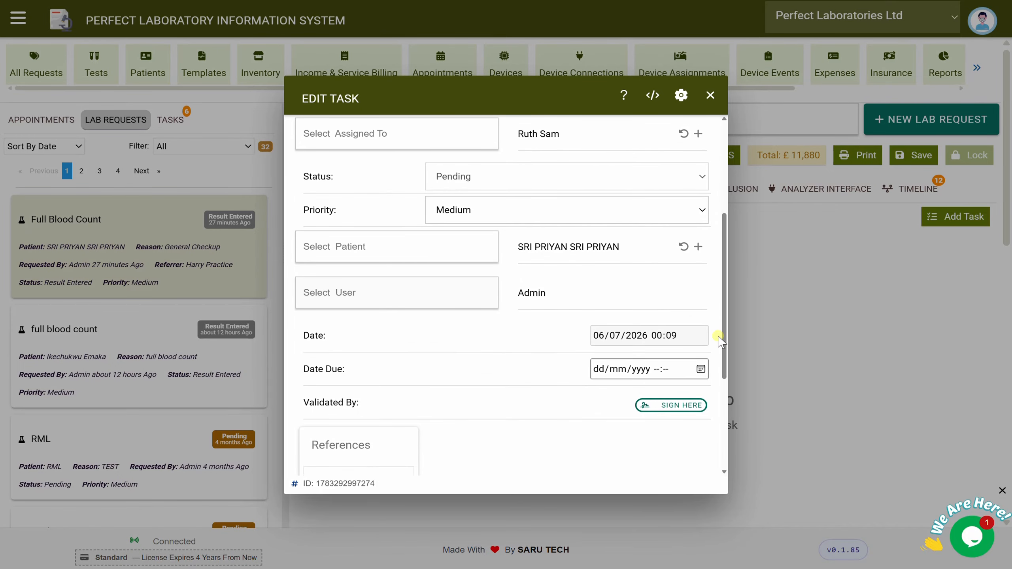
click(701, 369)
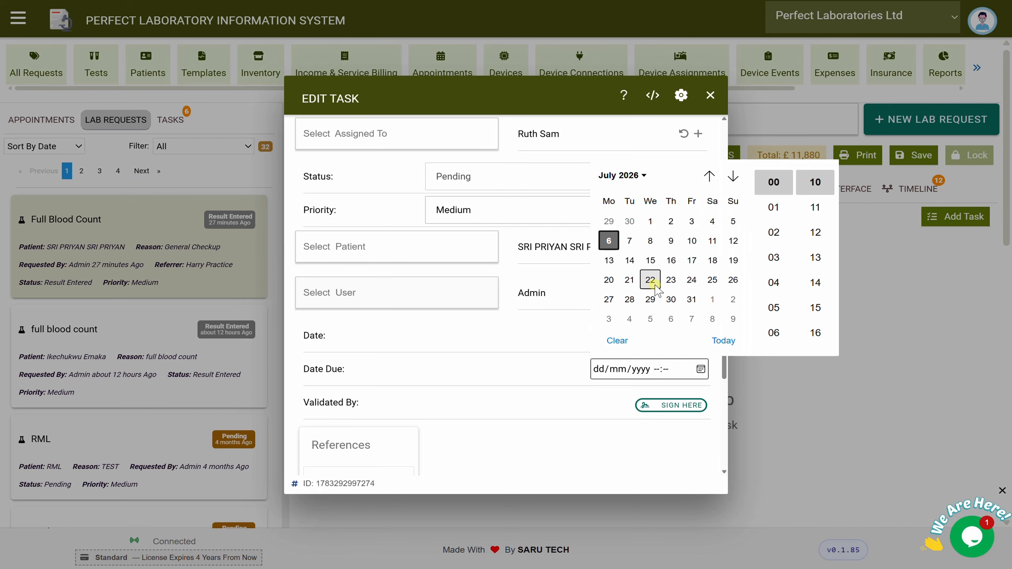
click(629, 240)
click(533, 356)
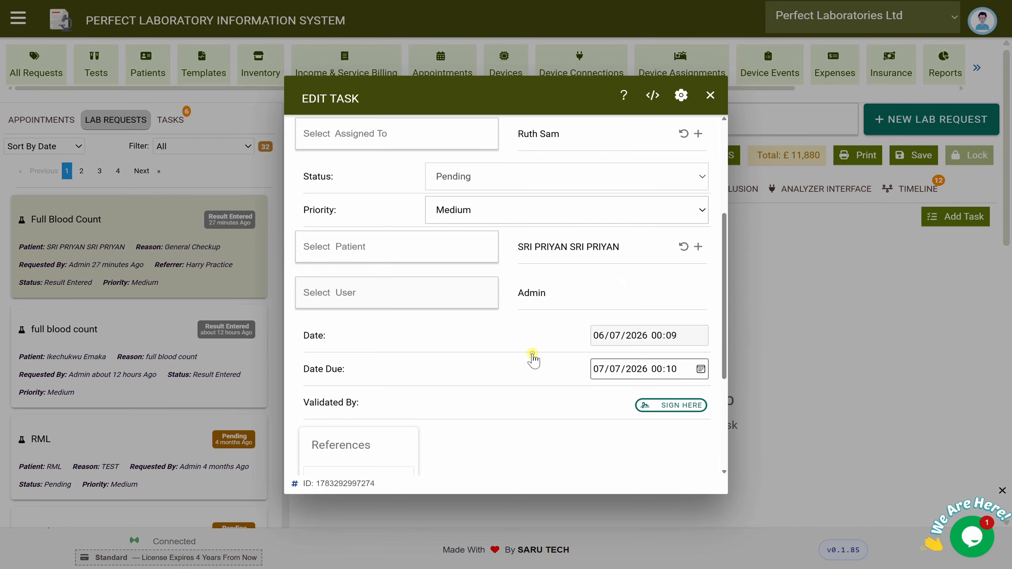
drag(724, 325, 717, 191)
click(694, 134)
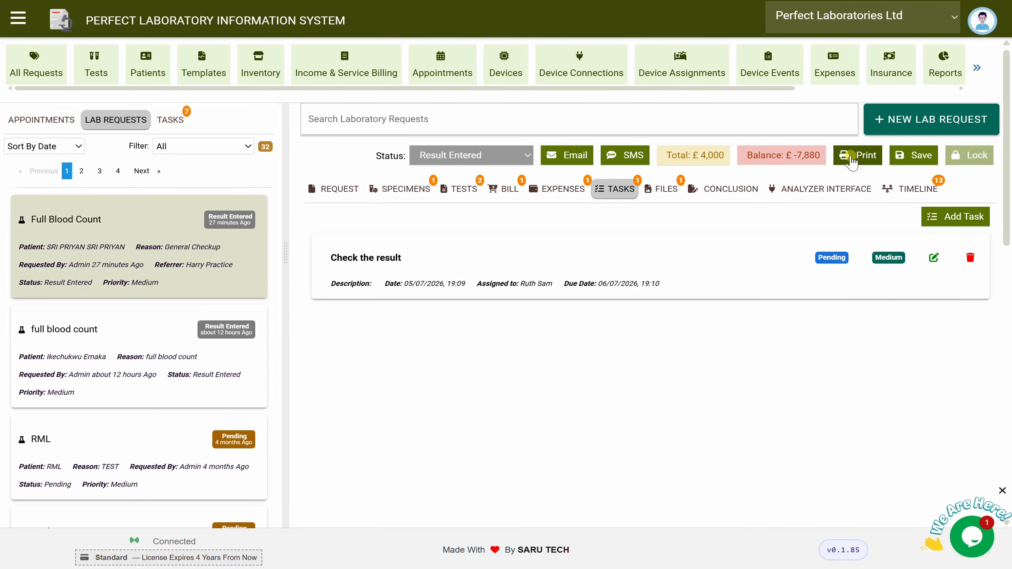
Preview the Full Blood Count report's printout through to the conclusion on its second page, and cancel printing.
click(853, 159)
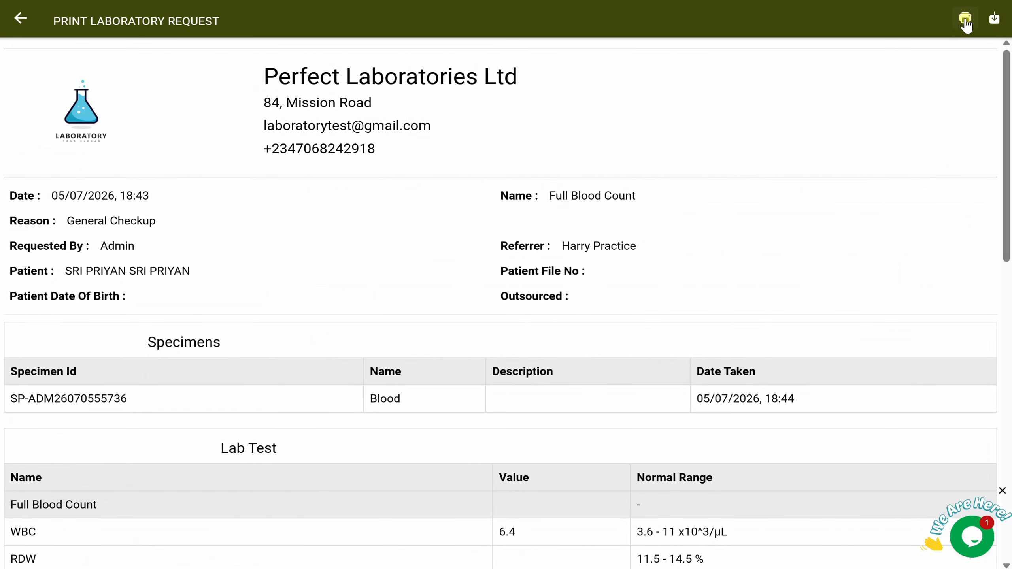
click(966, 20)
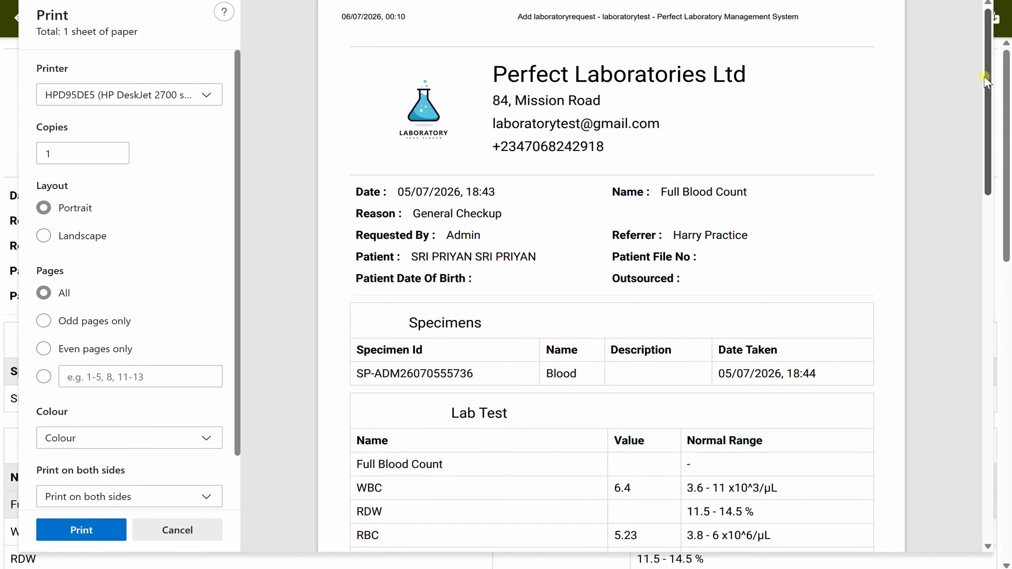
scroll(984, 78, down, 5)
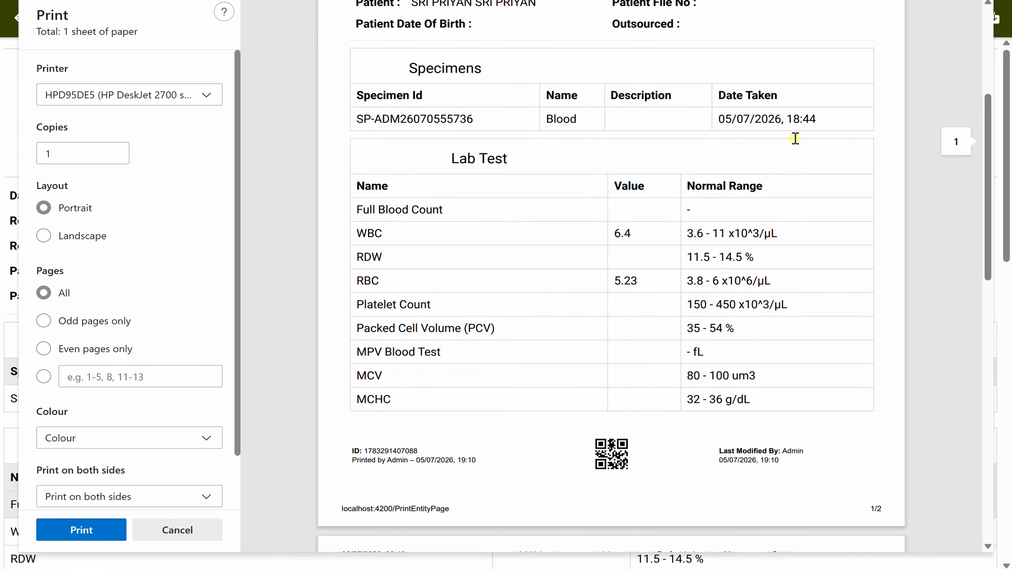
drag(981, 164, 991, 381)
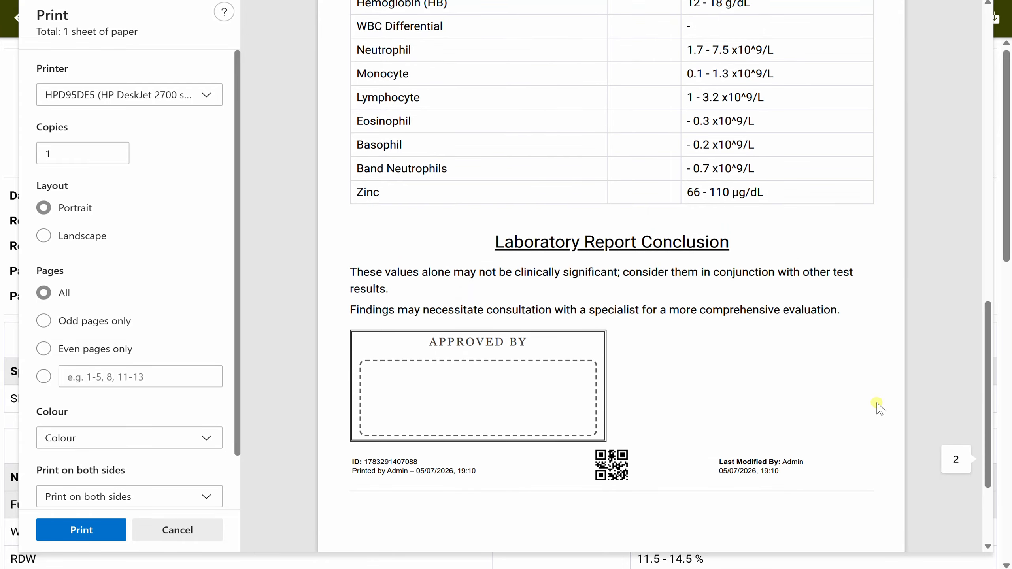
drag(989, 417, 958, 24)
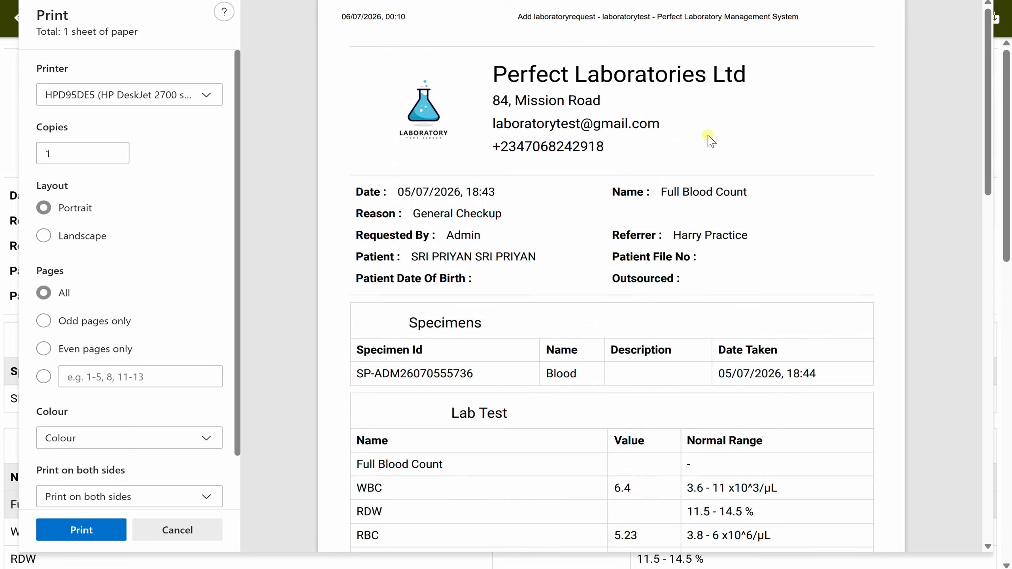
click(204, 536)
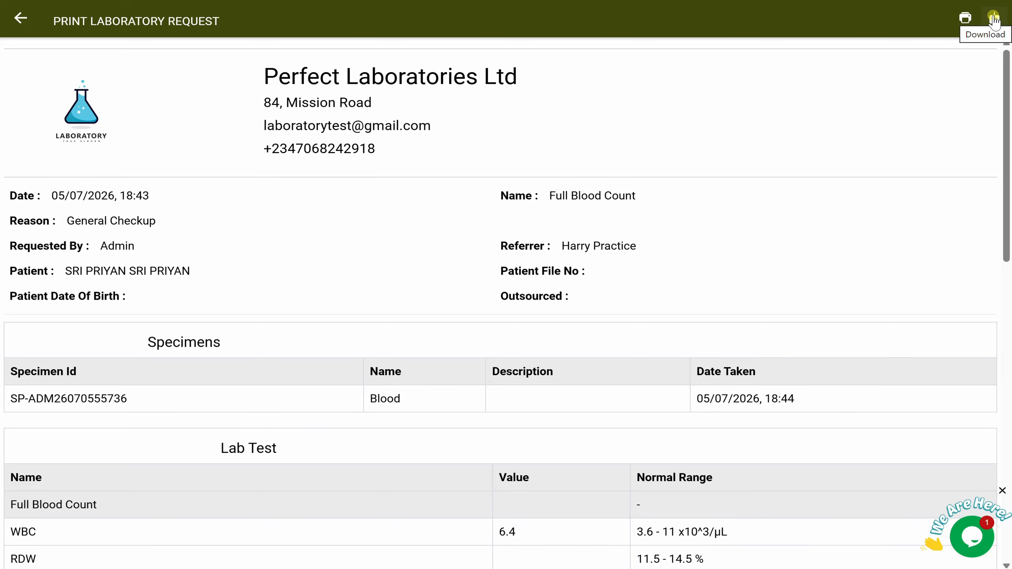
Sign the laboratory report as Approved By, allow the location request, and return to the request.
drag(1008, 136, 994, 440)
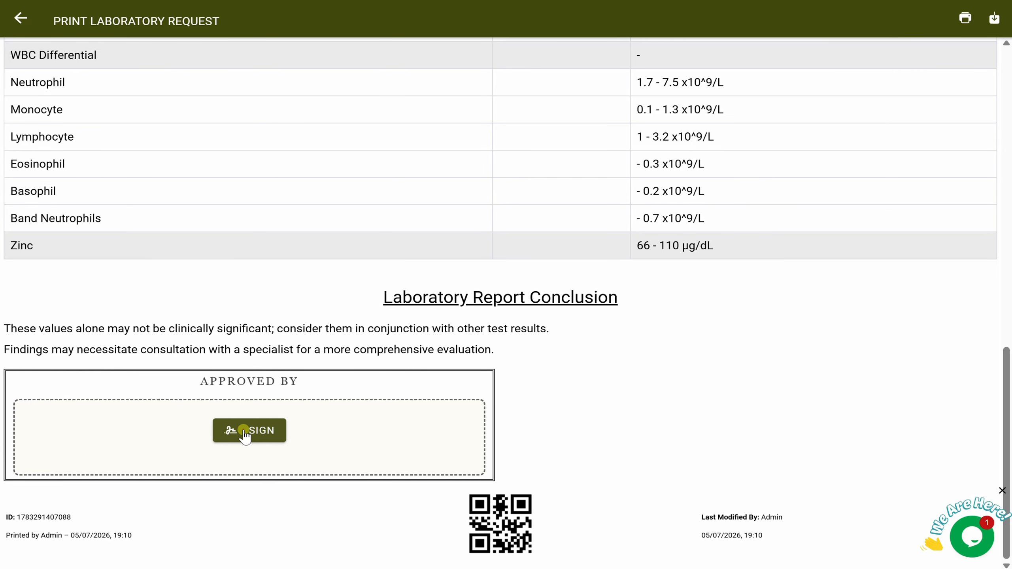
click(244, 431)
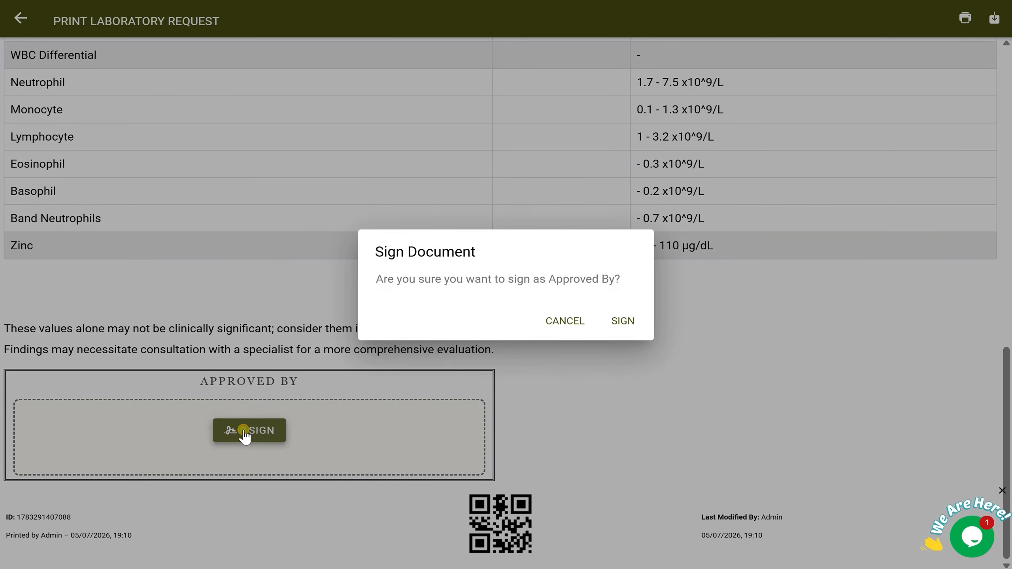
click(626, 326)
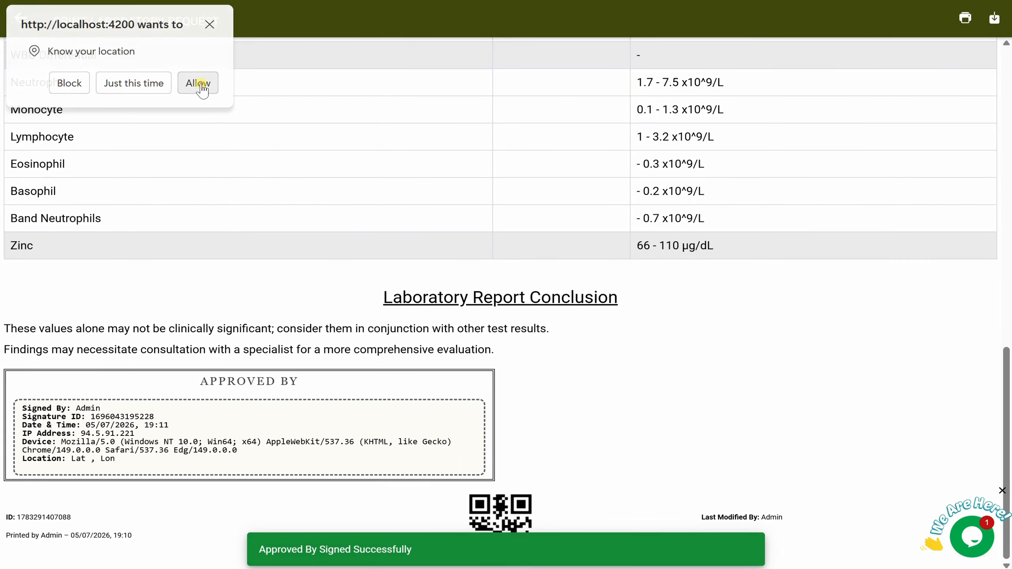
click(201, 84)
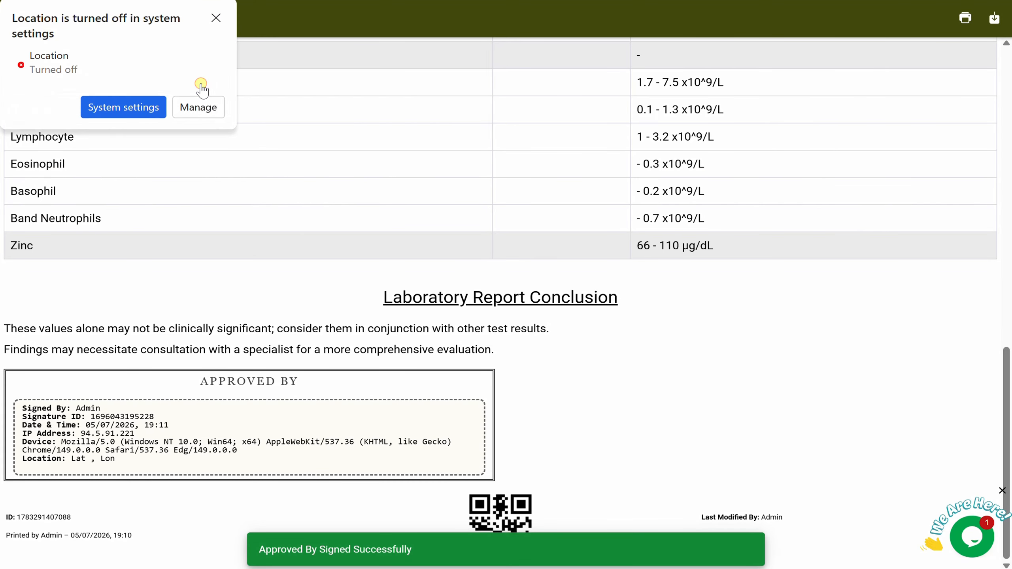
click(216, 18)
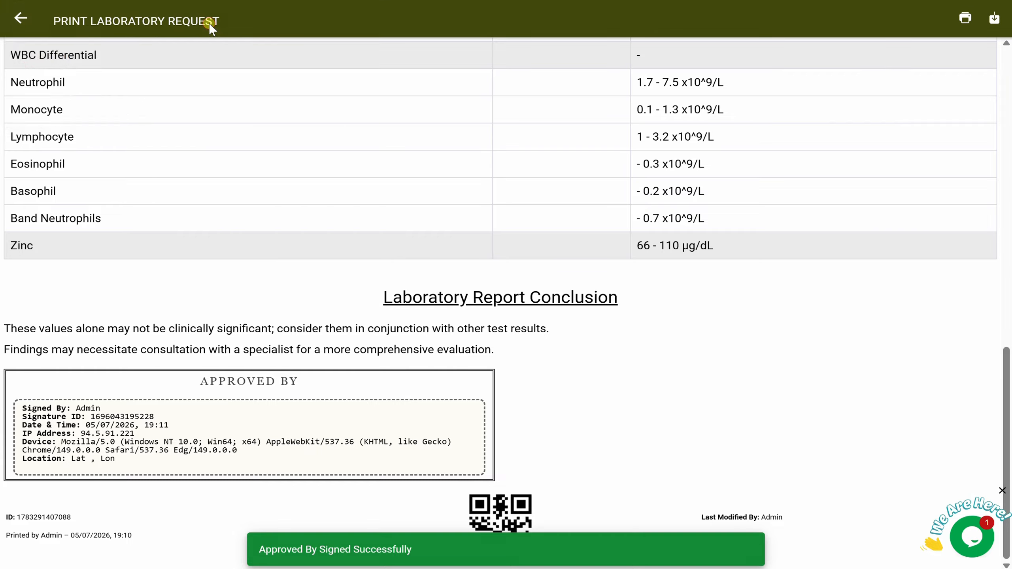
click(29, 19)
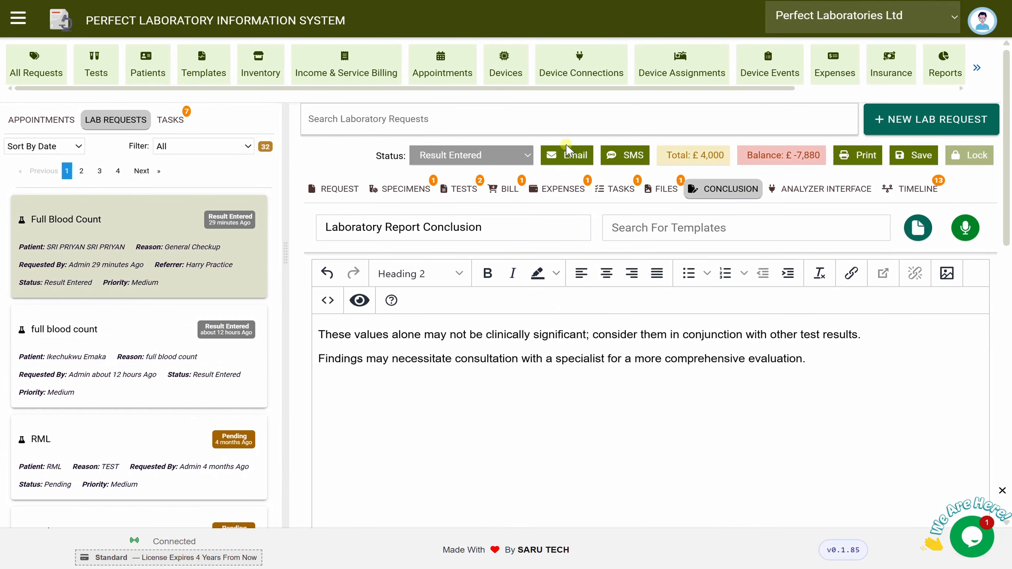
Prepare the laboratory report email with the patient as recipient, and review its contents through to the sign-off.
click(563, 148)
click(566, 158)
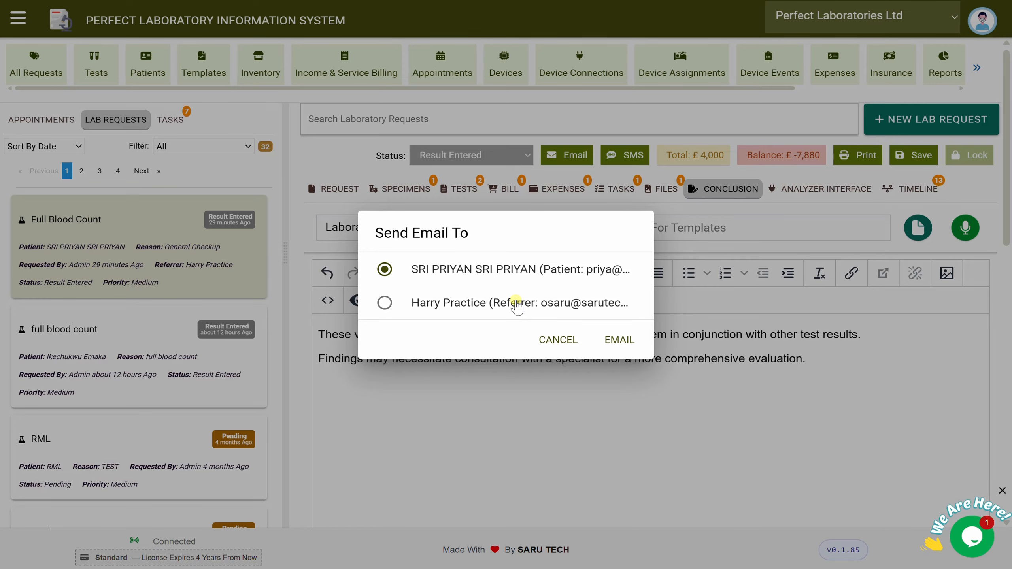
click(620, 341)
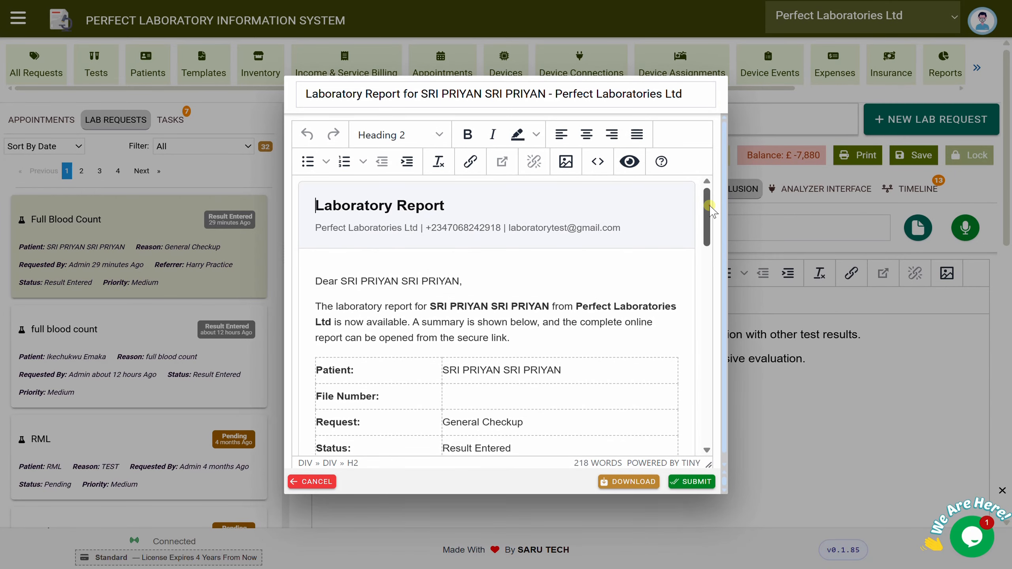
drag(709, 207, 710, 425)
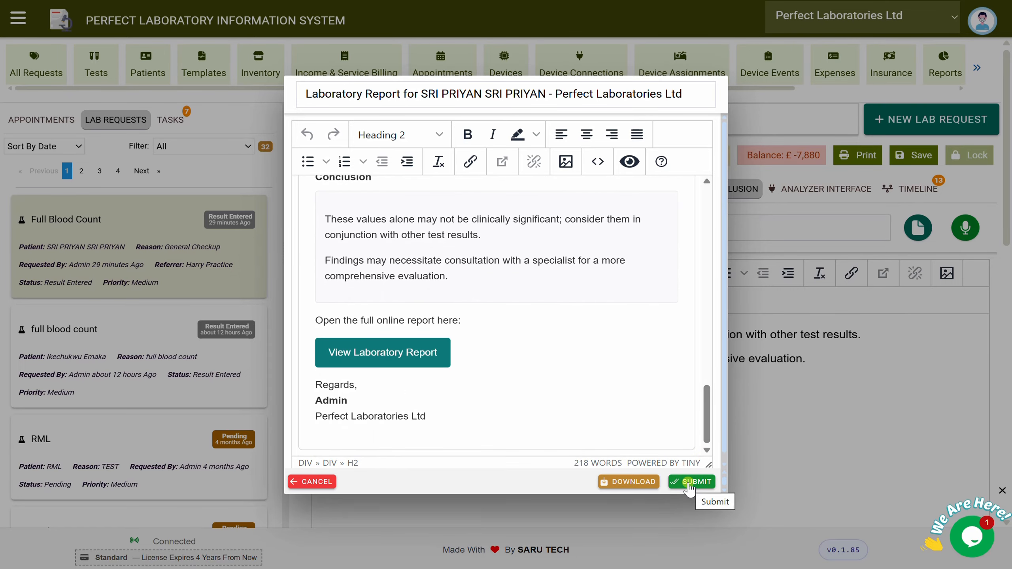
Open the full online laboratory report from the link in the email and review its contents.
click(406, 352)
ctrl+click(406, 352)
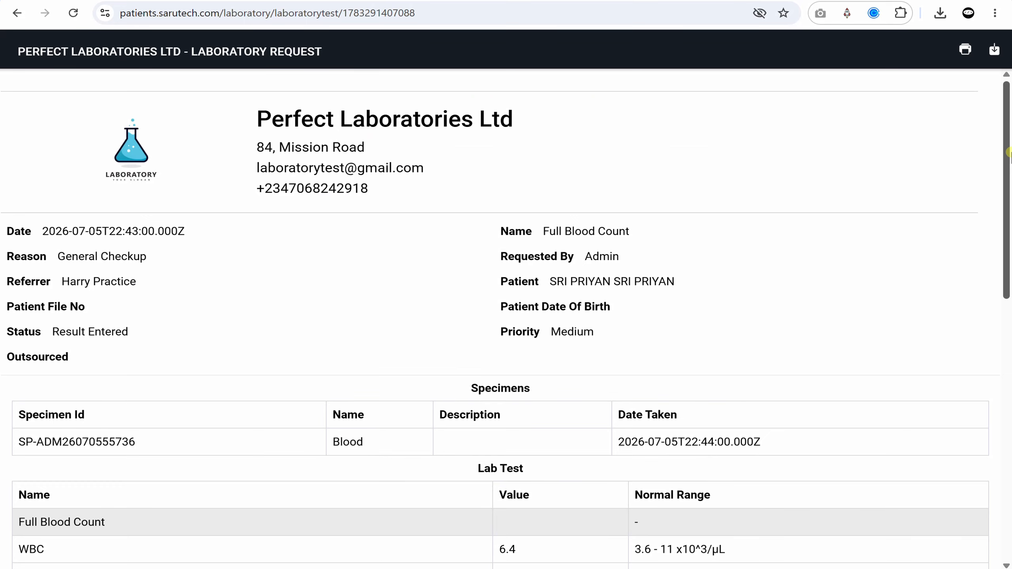
drag(1007, 143, 1008, 440)
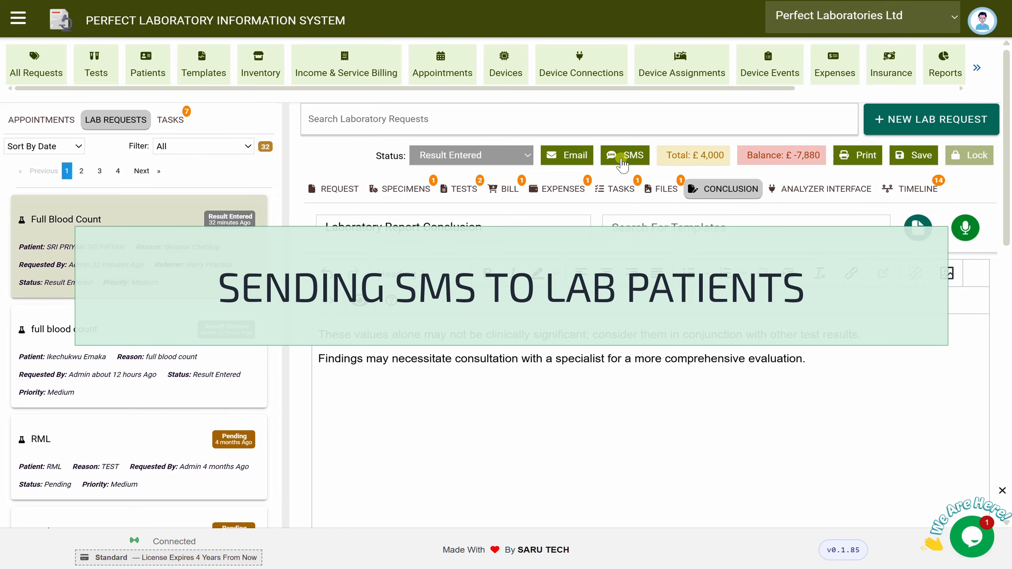
Preview the SMS that notifies the patient of the result with the report link, and cancel sending it.
click(620, 158)
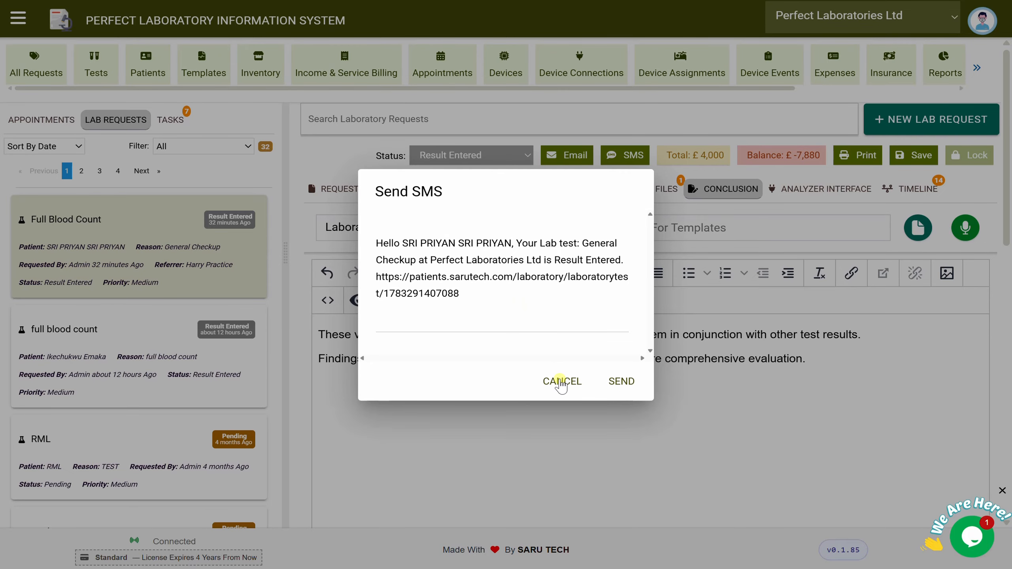
click(561, 382)
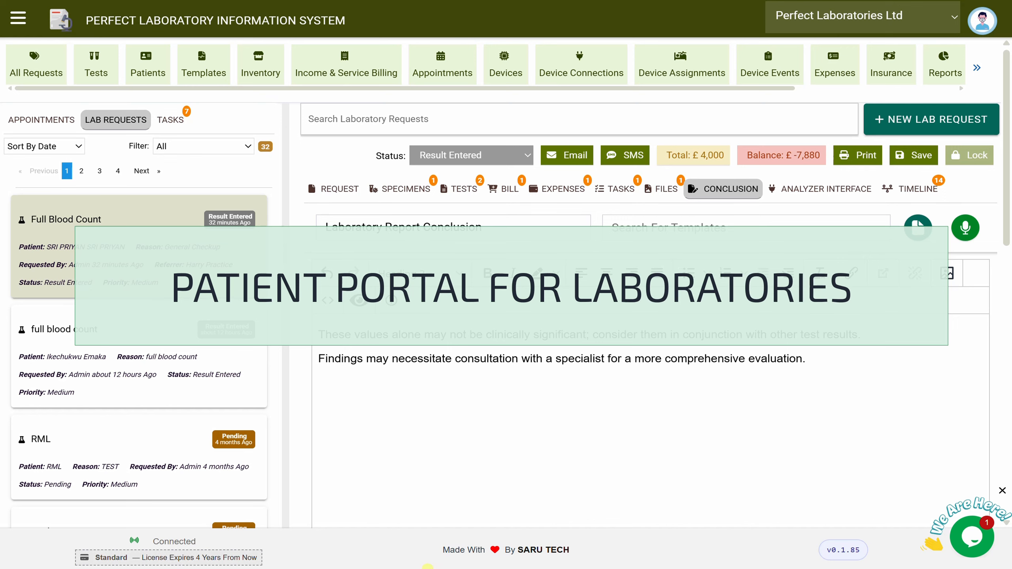
Review the Full Blood Count report in the online patient portal and return to the laboratory request.
click(413, 568)
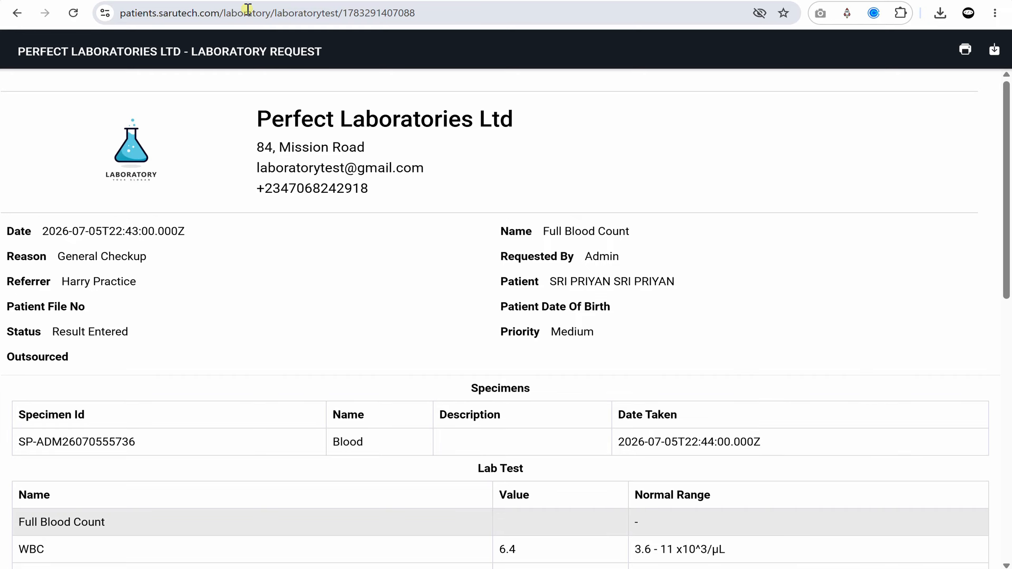
drag(1007, 226, 973, 207)
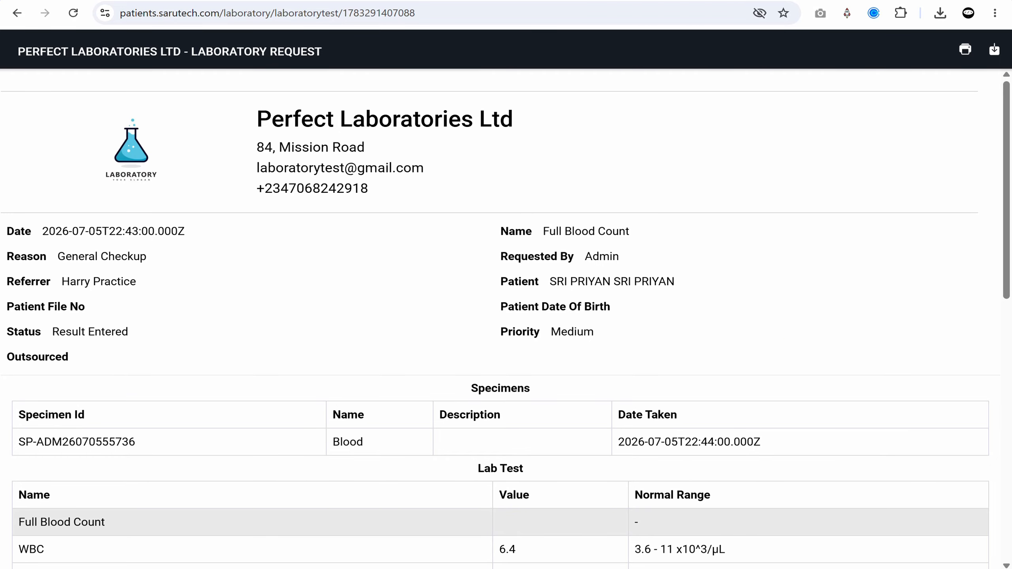
click(641, 566)
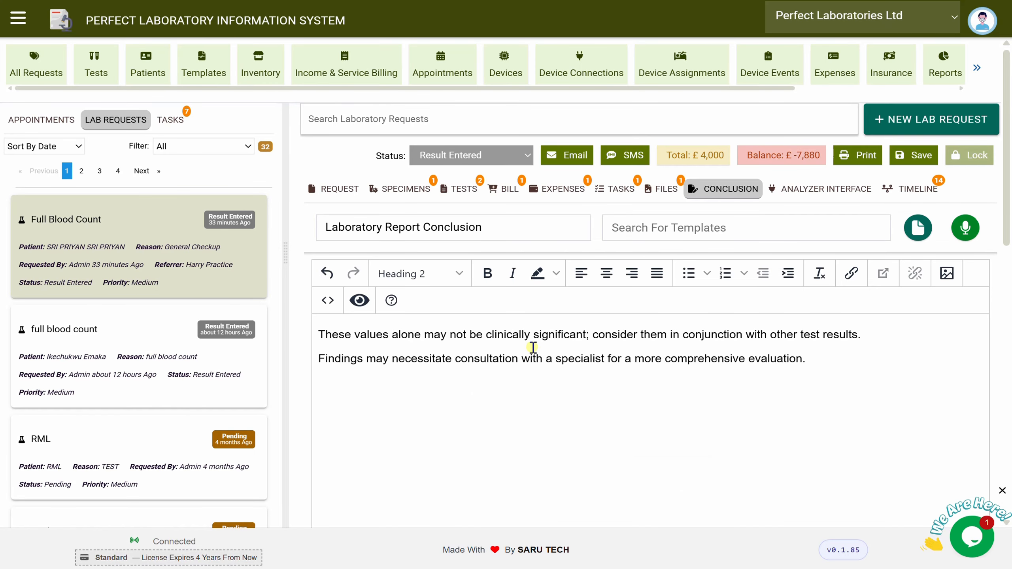
Enter the Full Blood Count results: RDW 12, Platelet Count 300 and Packed Cell Volume 45.
click(535, 347)
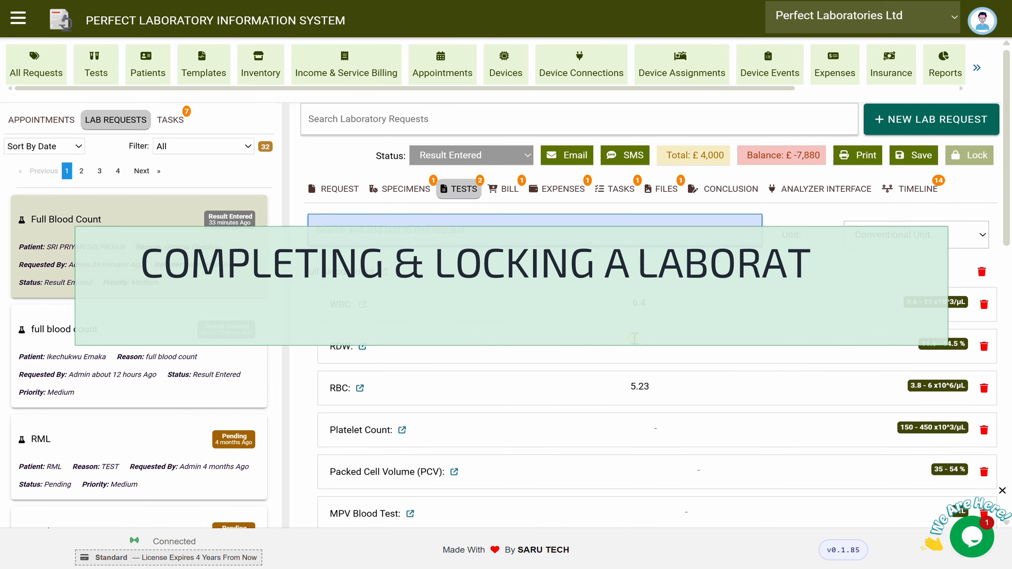
text(12)
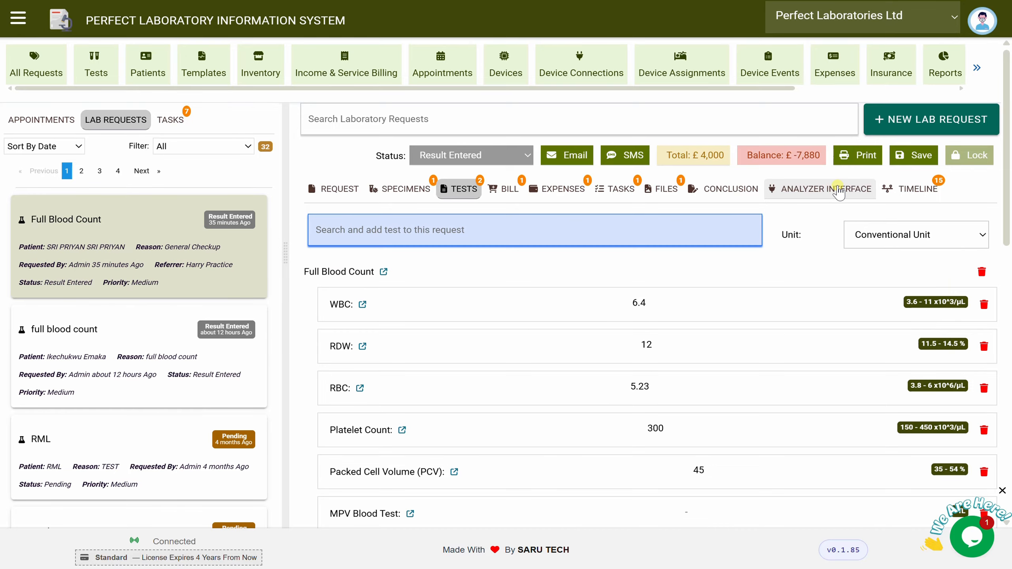
Set the Full Blood Count request's status to Completed and lock the request.
click(516, 156)
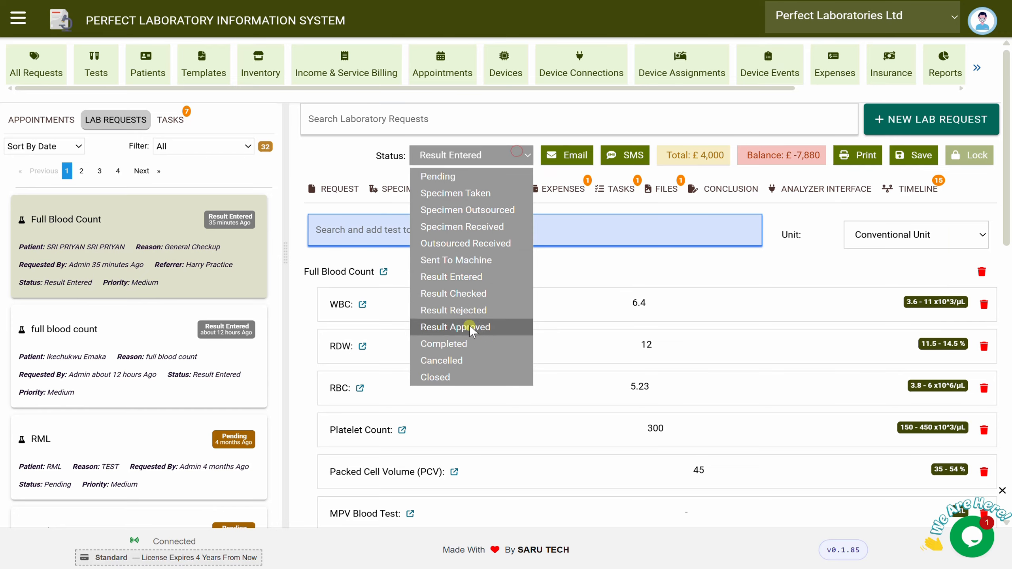
click(471, 343)
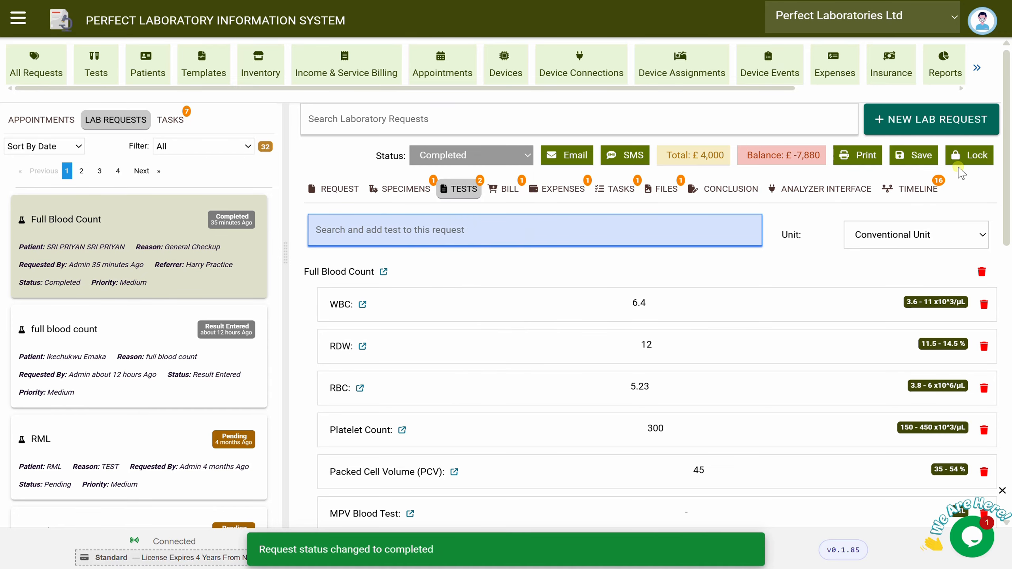
click(969, 158)
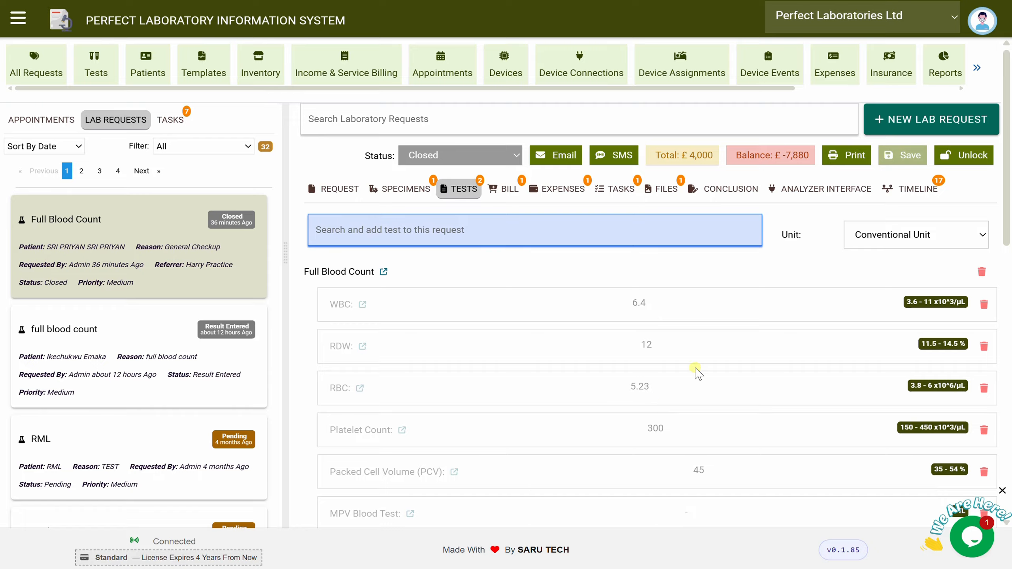
Unlock the Full Blood Count request and try editing its WBC result.
click(972, 156)
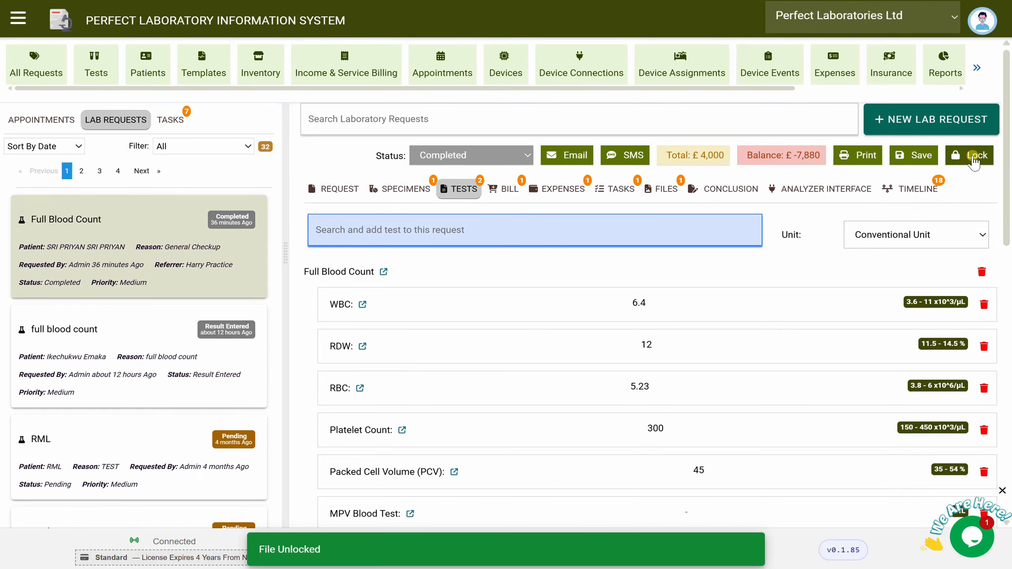
click(673, 305)
key(BackSpace)
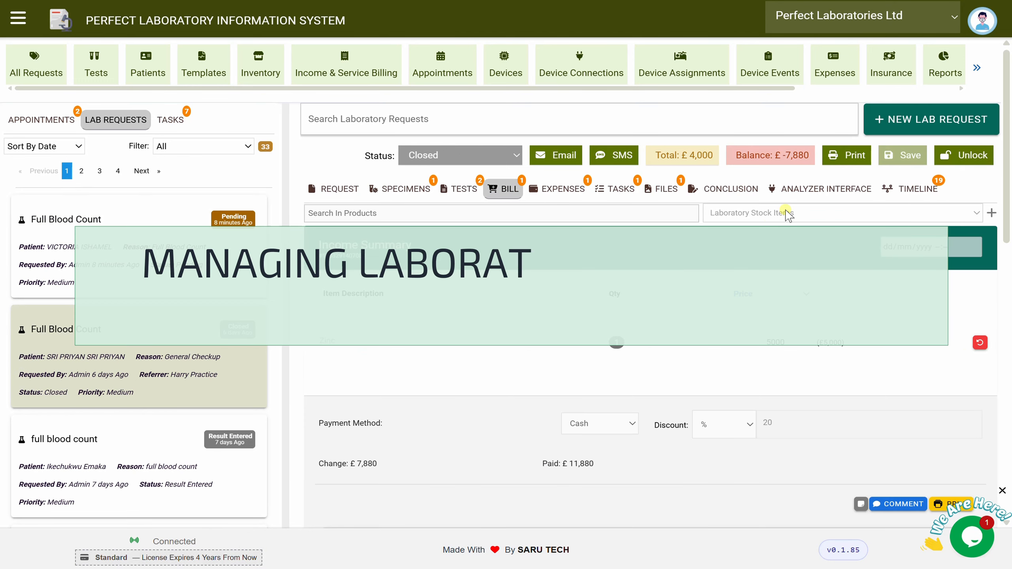
Open the user types, view the Lab Technician role's pages, and bring up a blank new user type.
click(982, 25)
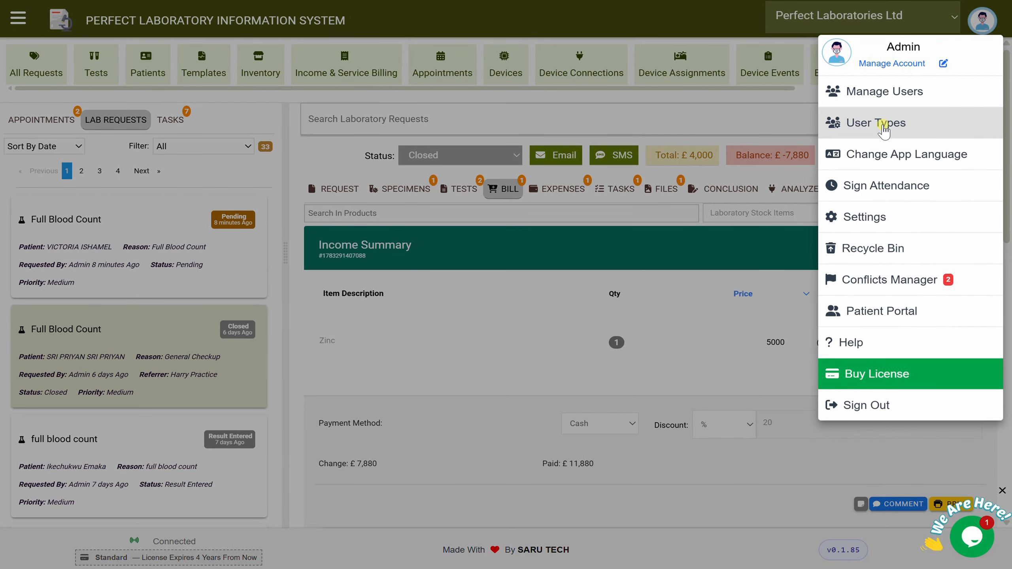
click(883, 128)
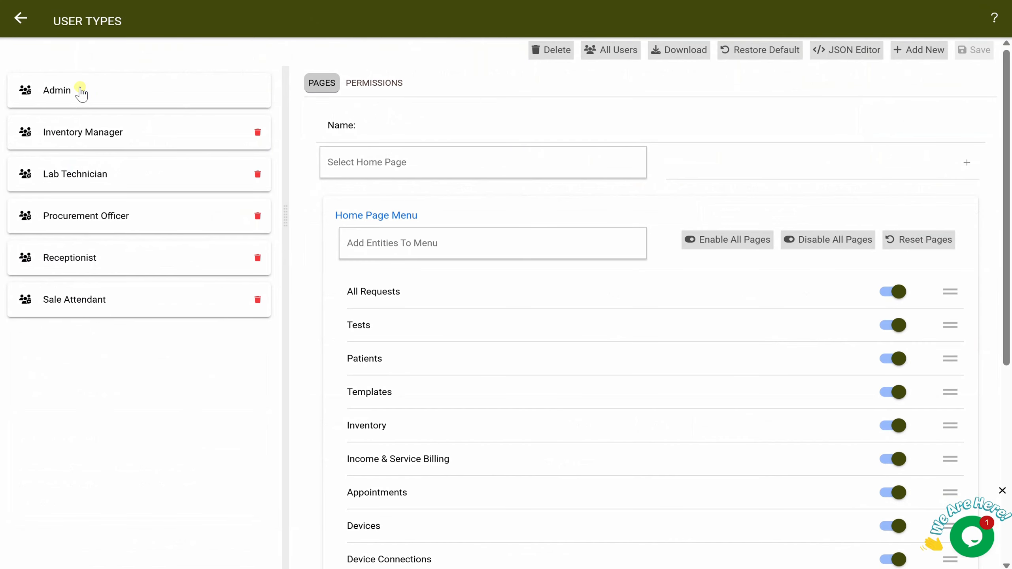
click(85, 174)
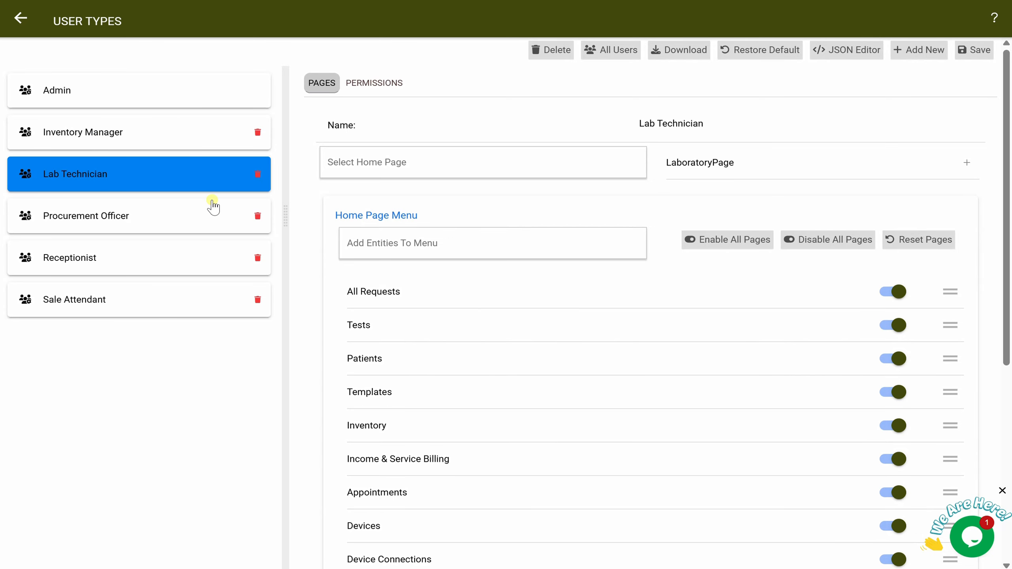
click(916, 58)
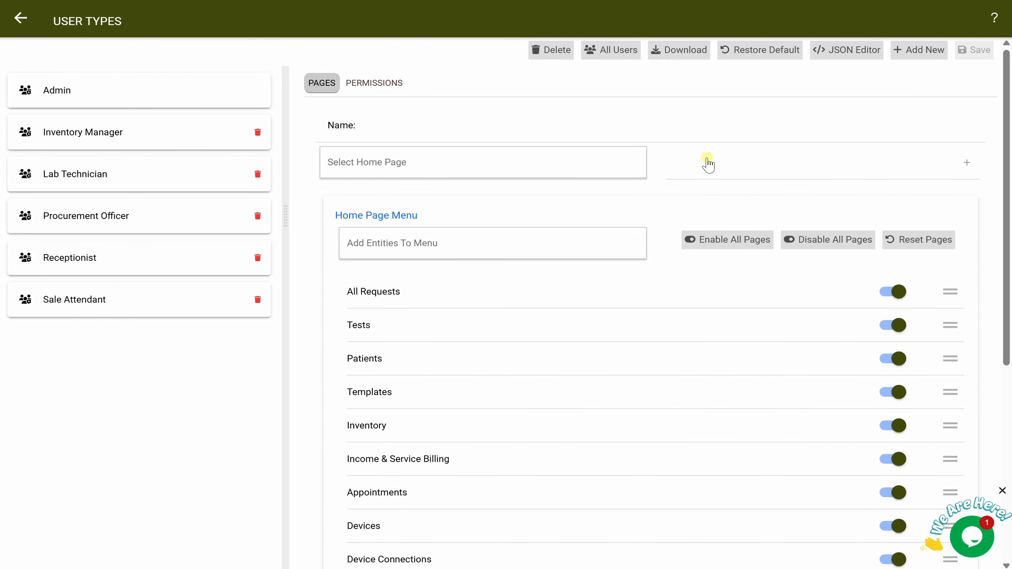
Examine the Admin user type's home page choices and its home page menu entries.
click(134, 95)
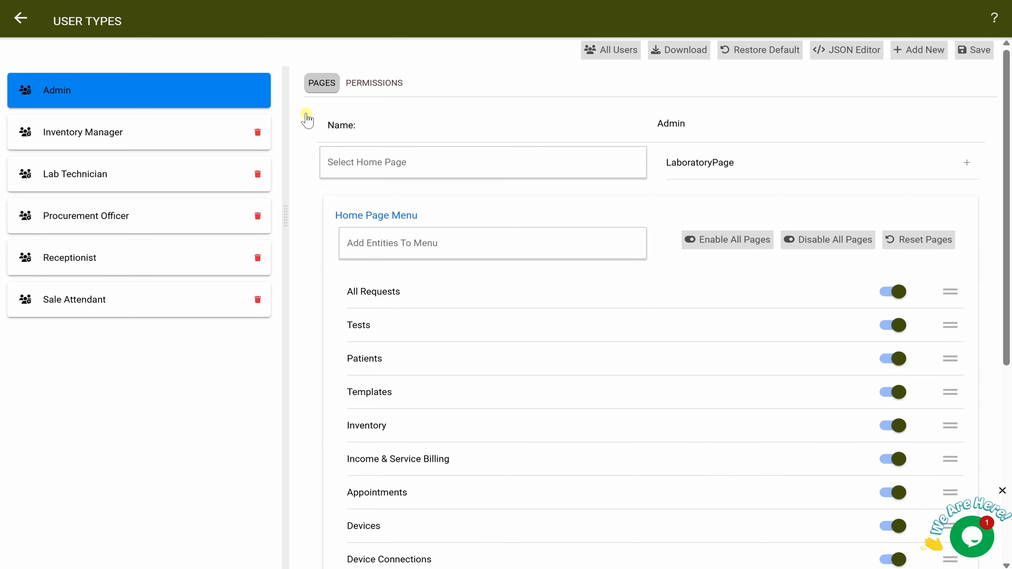
click(405, 156)
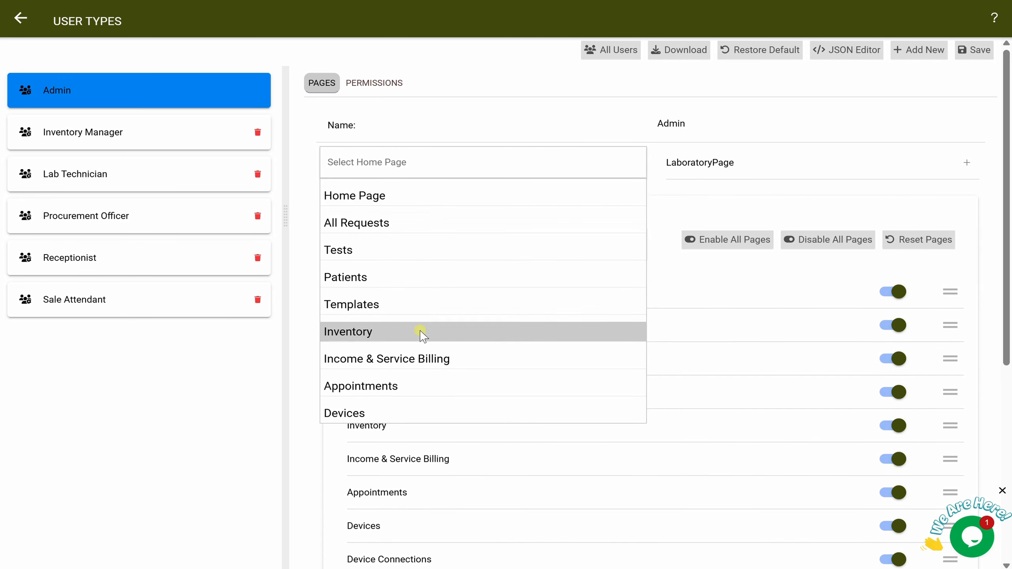
click(512, 87)
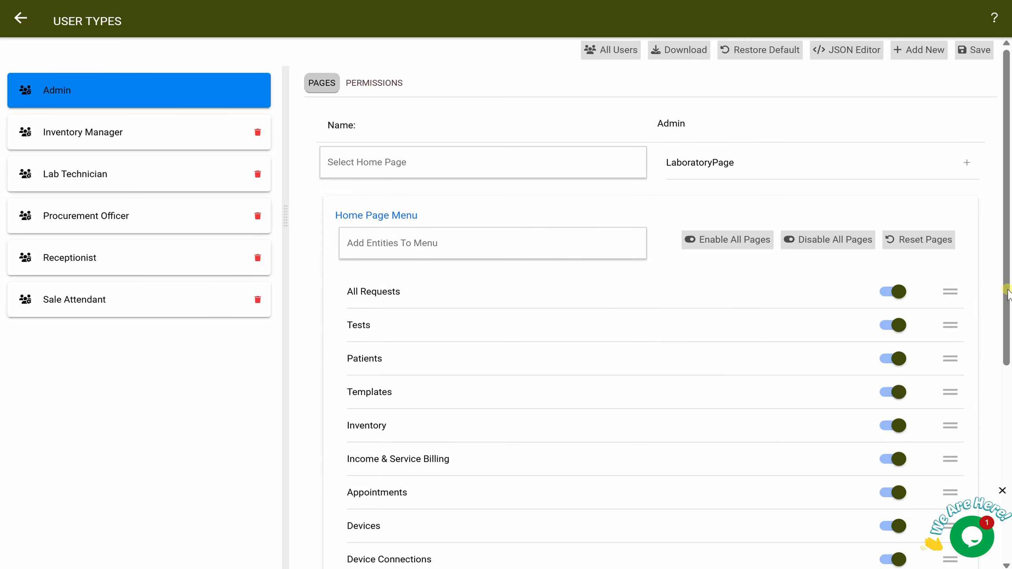
drag(1007, 284, 1008, 363)
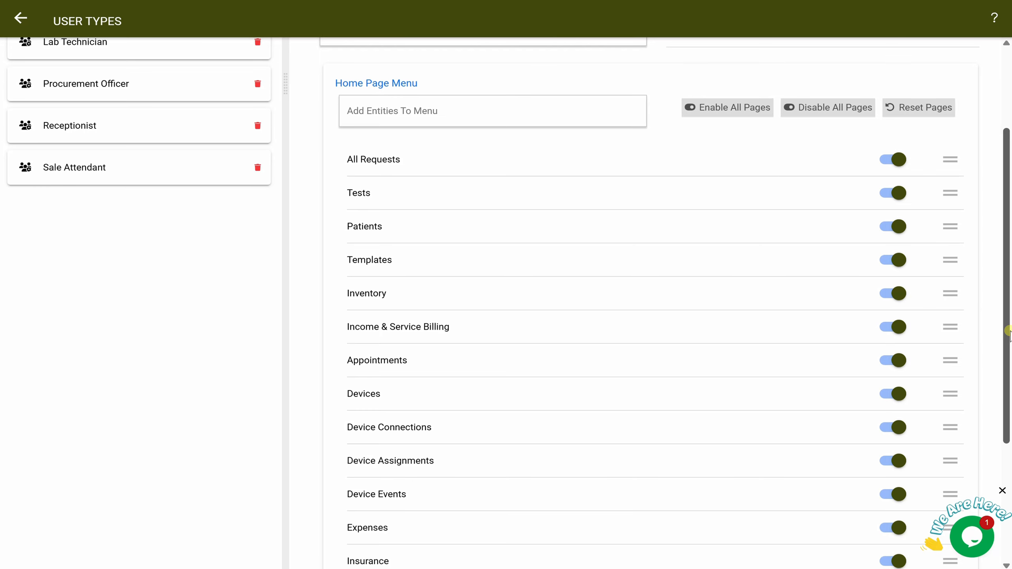
scroll(1008, 331, up, 4)
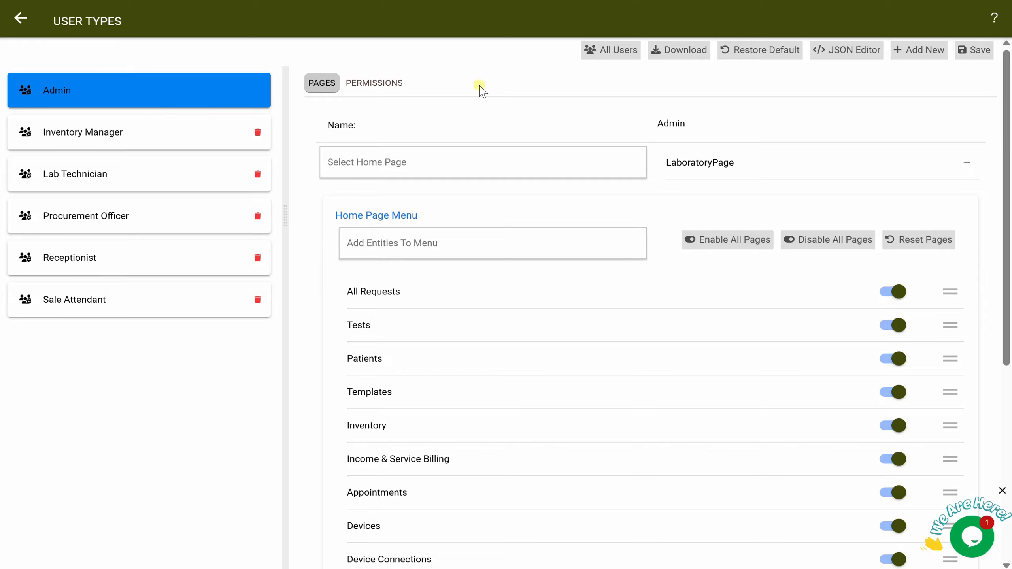
Show the Admin role's Appointment permissions, and search the permissions for "labo" to expand Laboratory Requests.
click(396, 85)
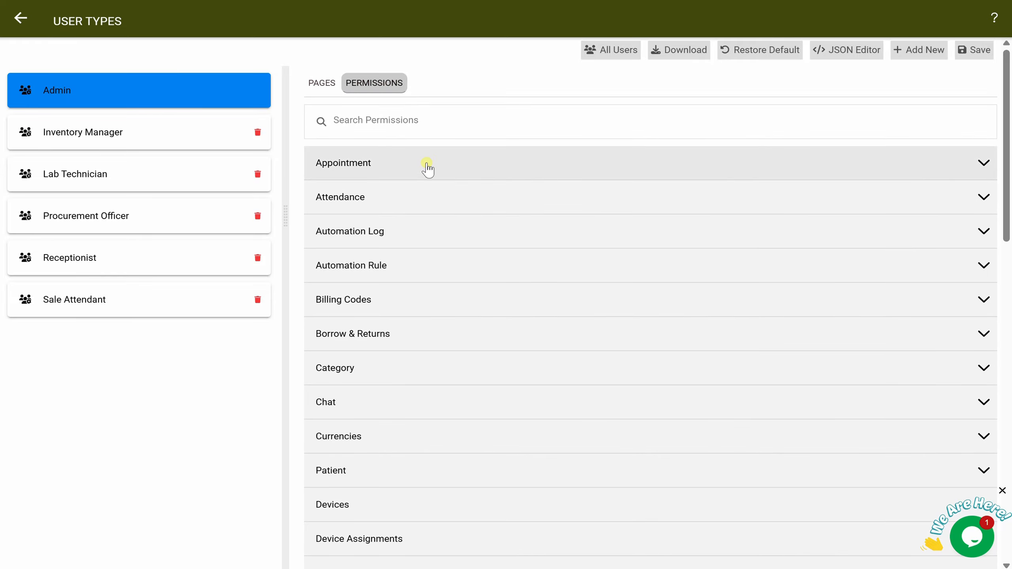
click(504, 164)
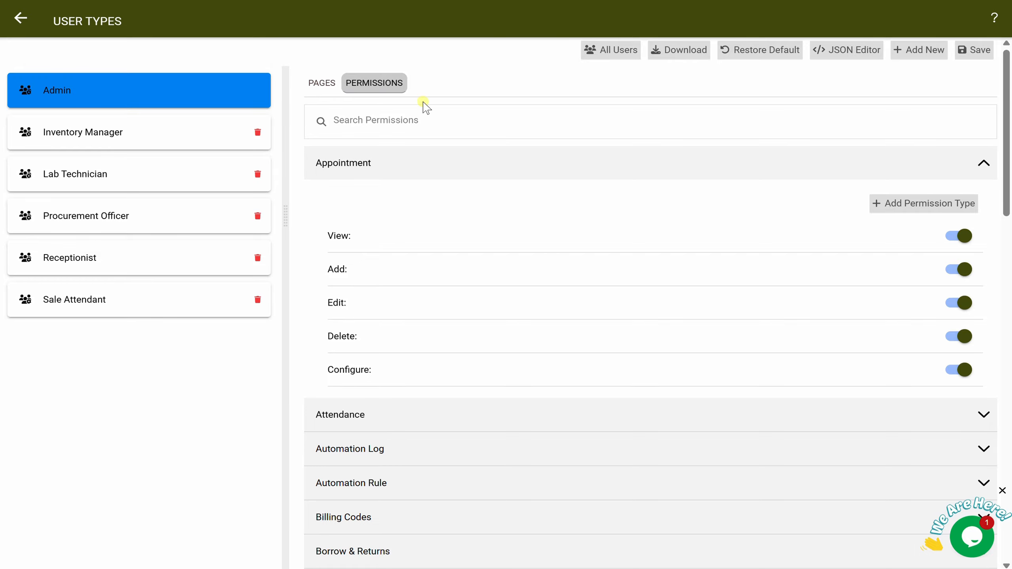
click(415, 115)
text(labo)
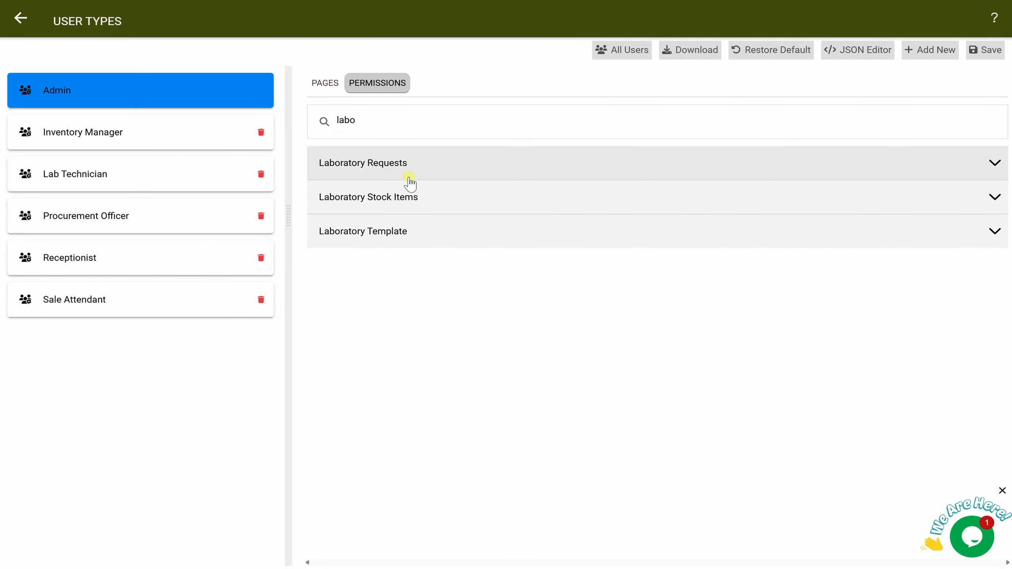
click(440, 167)
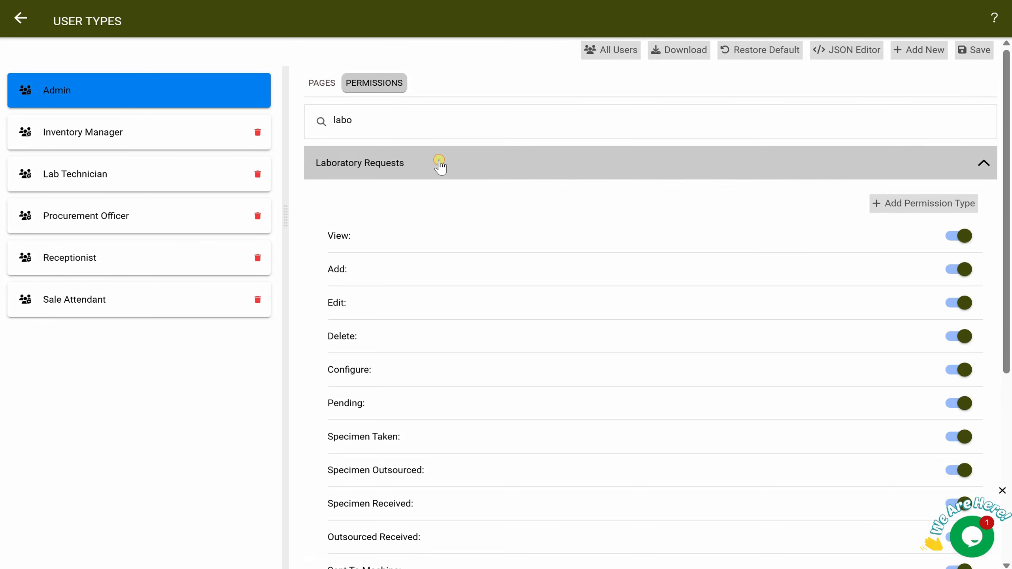
Review the Admin role's Laboratory Requests permissions from View through Cancelled, and collapse the group.
drag(1008, 269, 1009, 406)
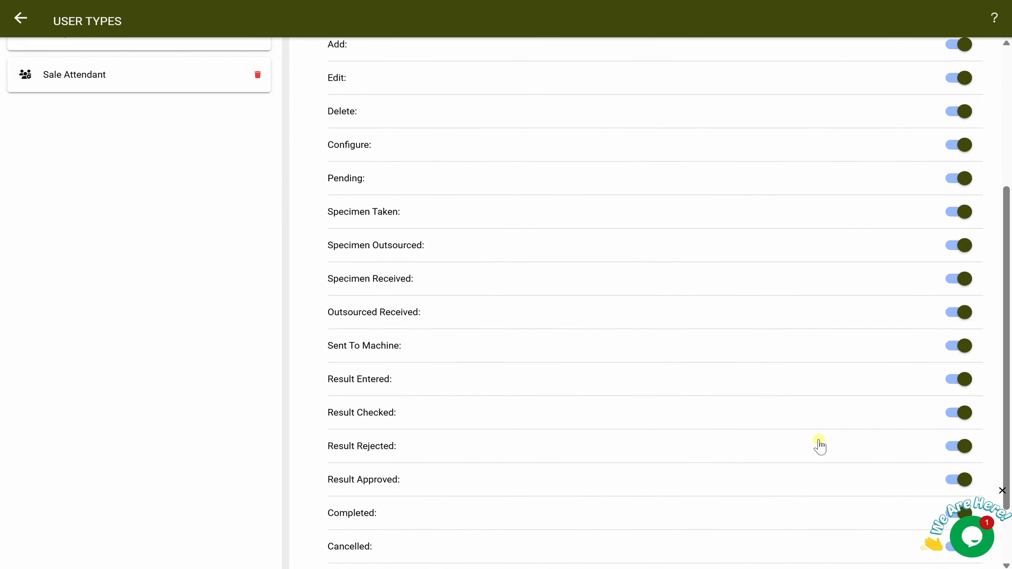
drag(1006, 407, 1008, 356)
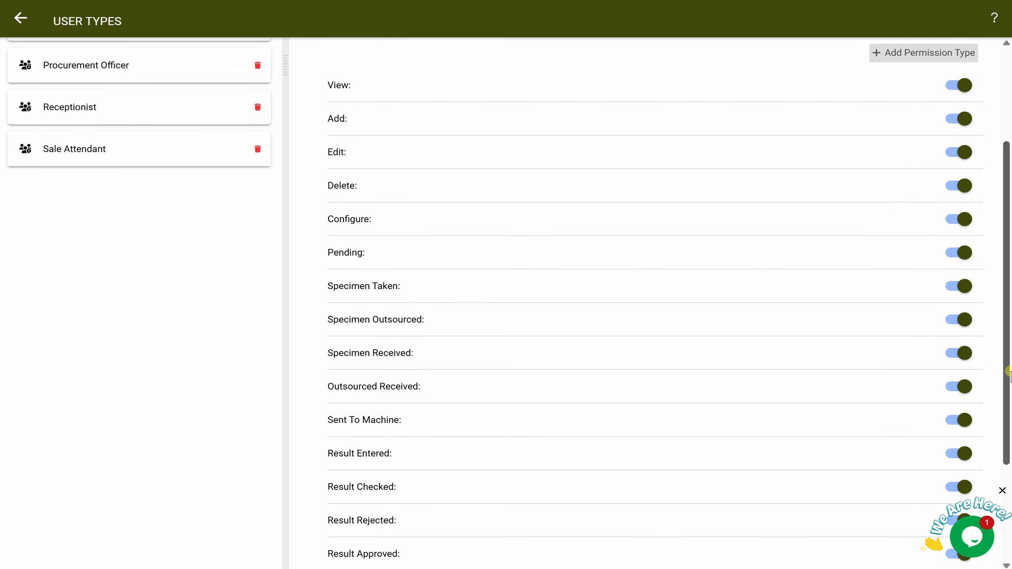
drag(1009, 373, 1009, 438)
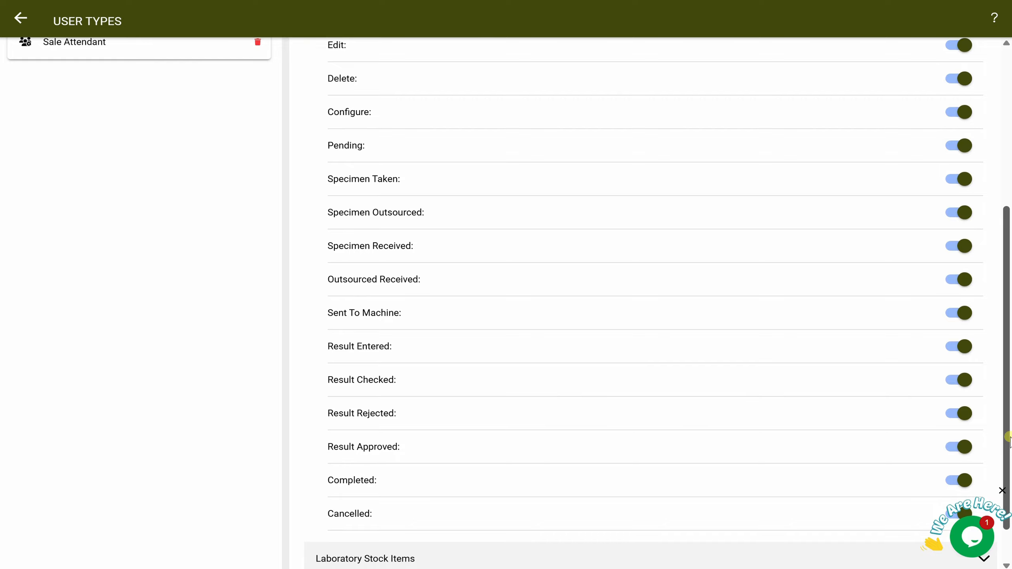
drag(1009, 437, 1004, 231)
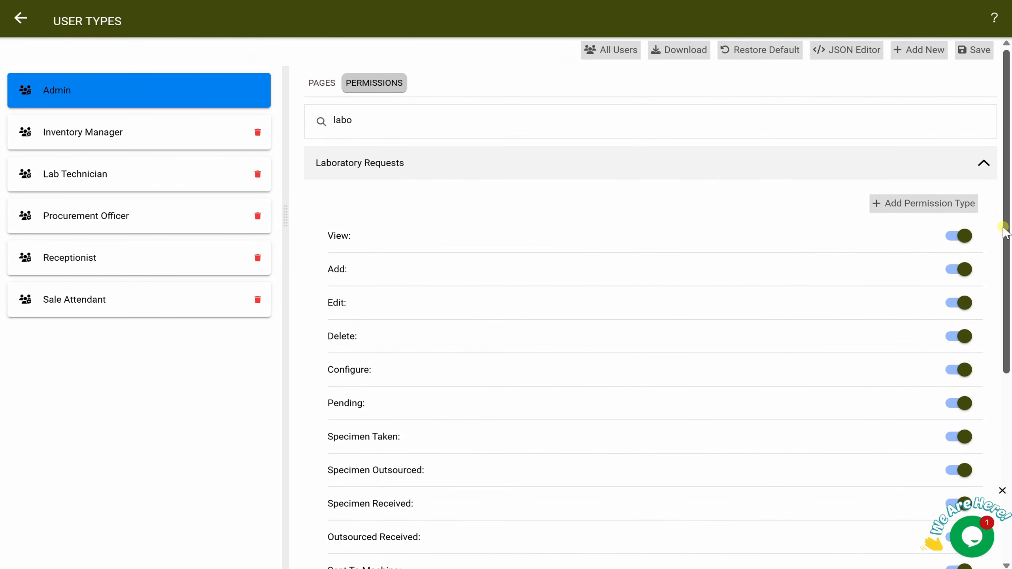
click(987, 163)
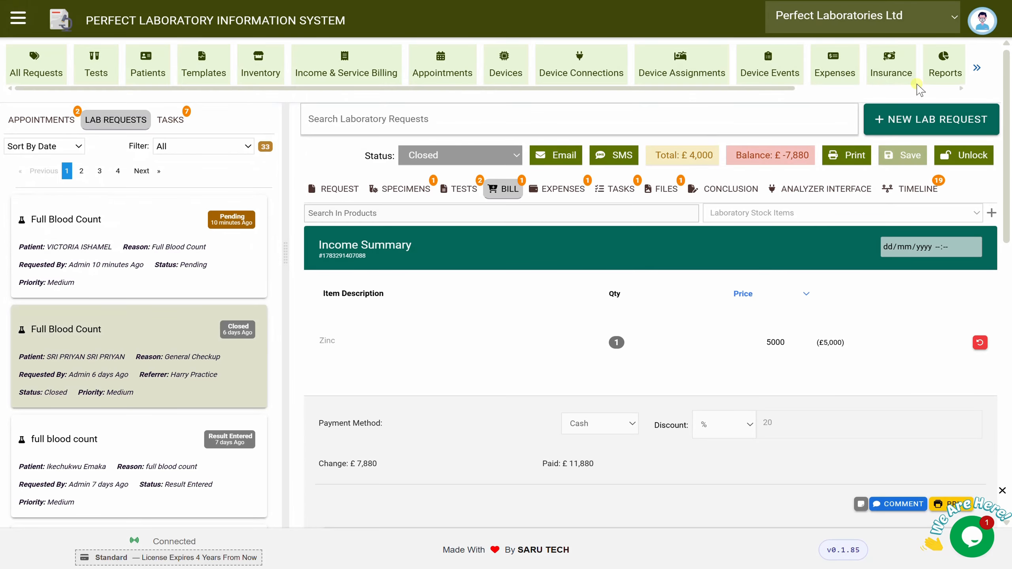
Open the user management list and bring up the Secretary's user record at its user type setting.
click(983, 24)
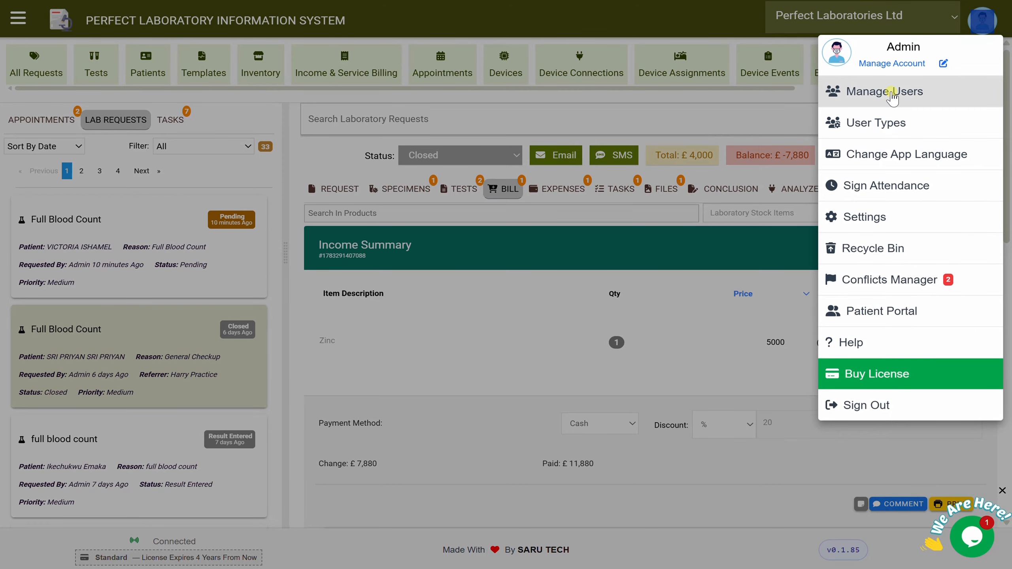
click(890, 91)
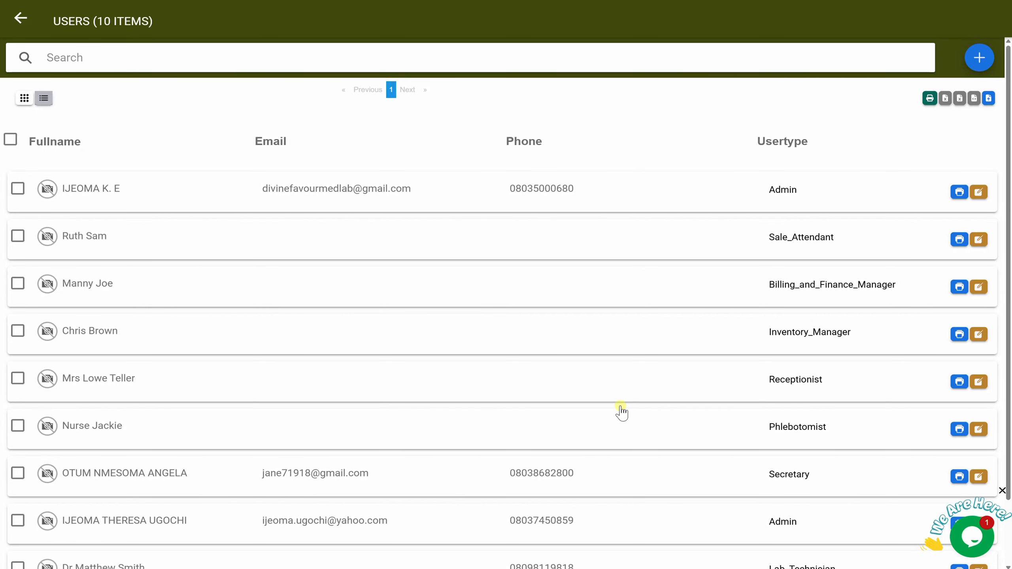
click(435, 475)
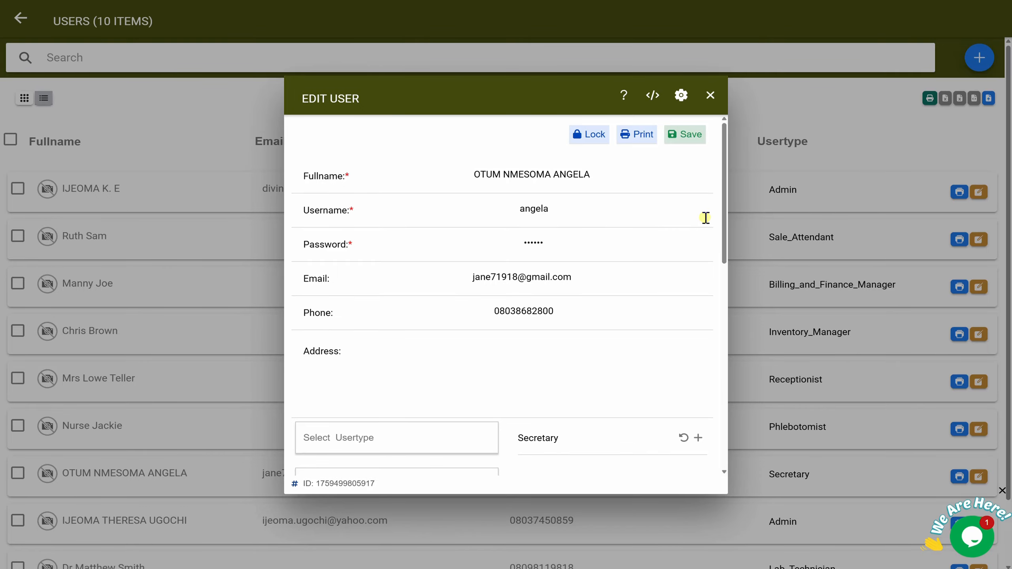
drag(724, 223, 727, 275)
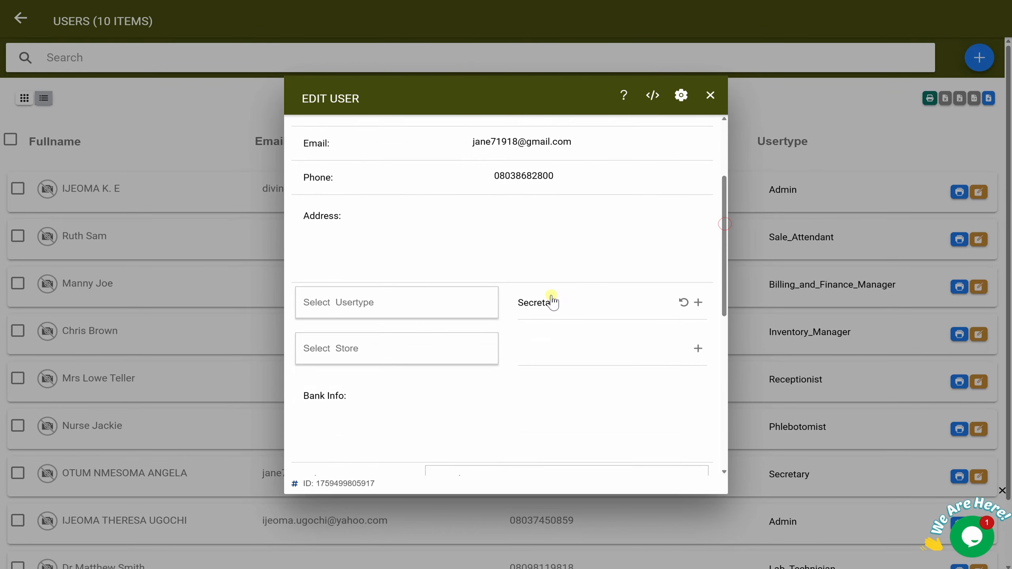
Assign the user the Receptionist type, replace it with Lab Technician, and close the record and the user list.
click(399, 301)
click(359, 364)
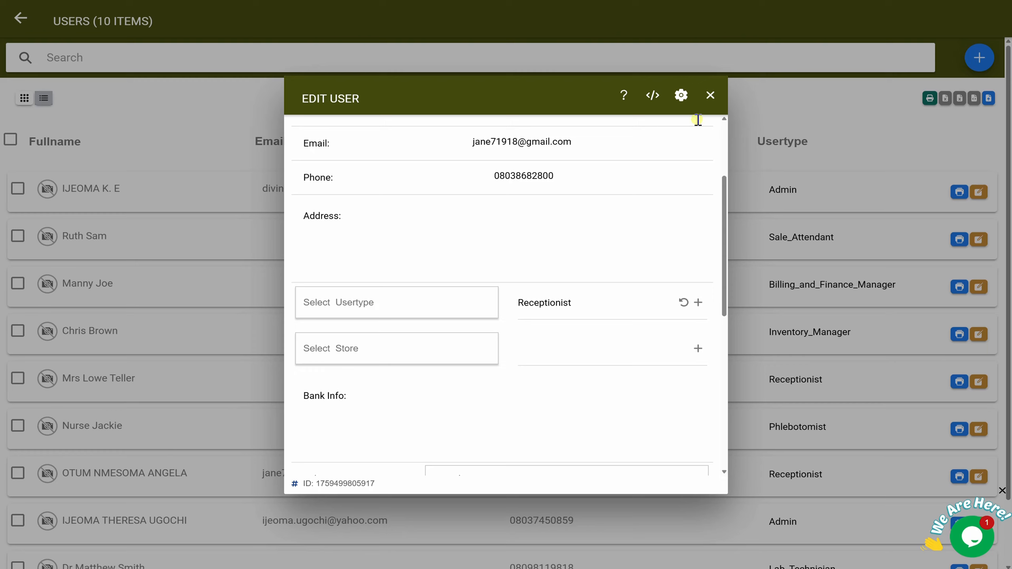
click(395, 302)
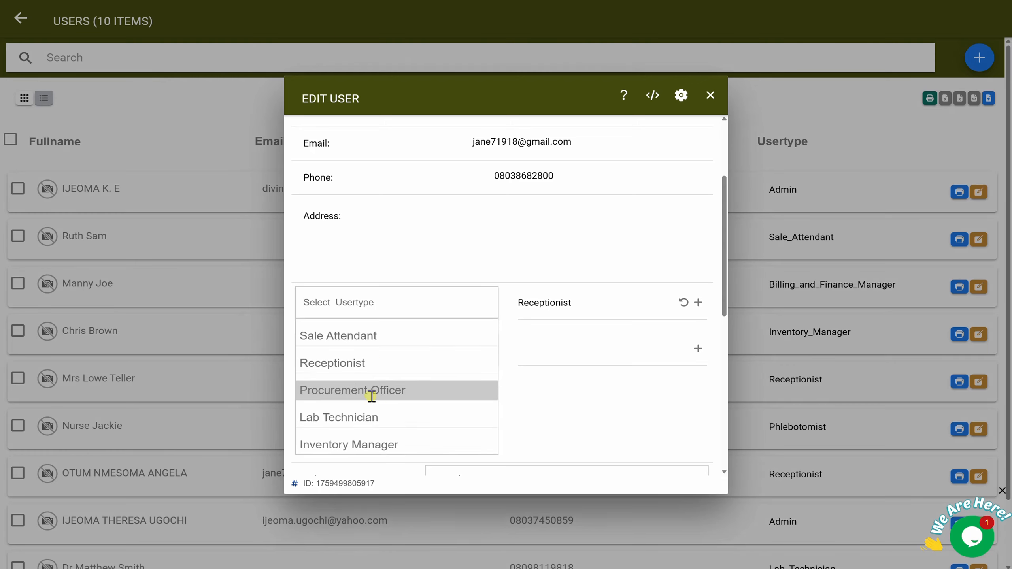
click(365, 417)
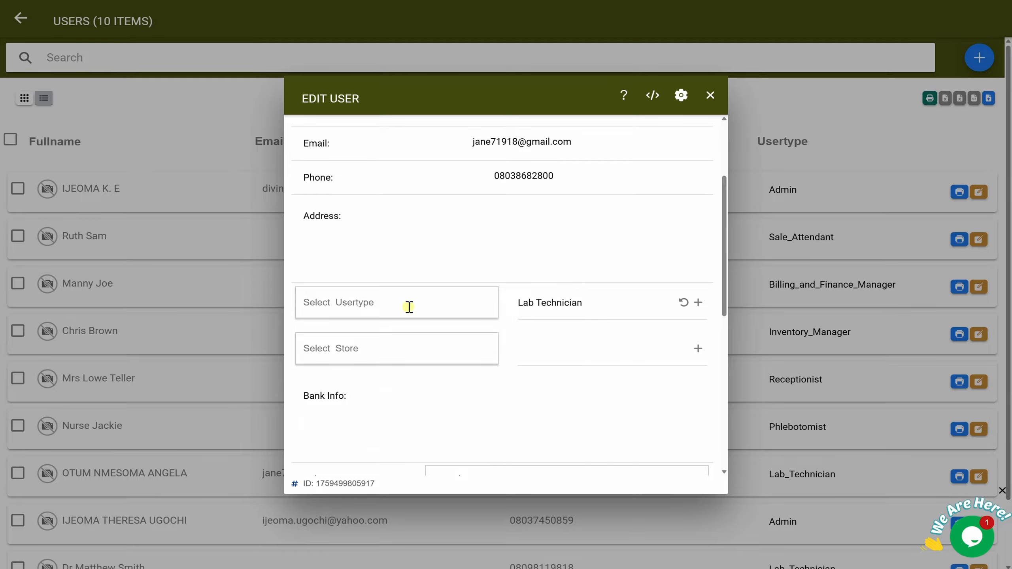
click(711, 95)
click(19, 18)
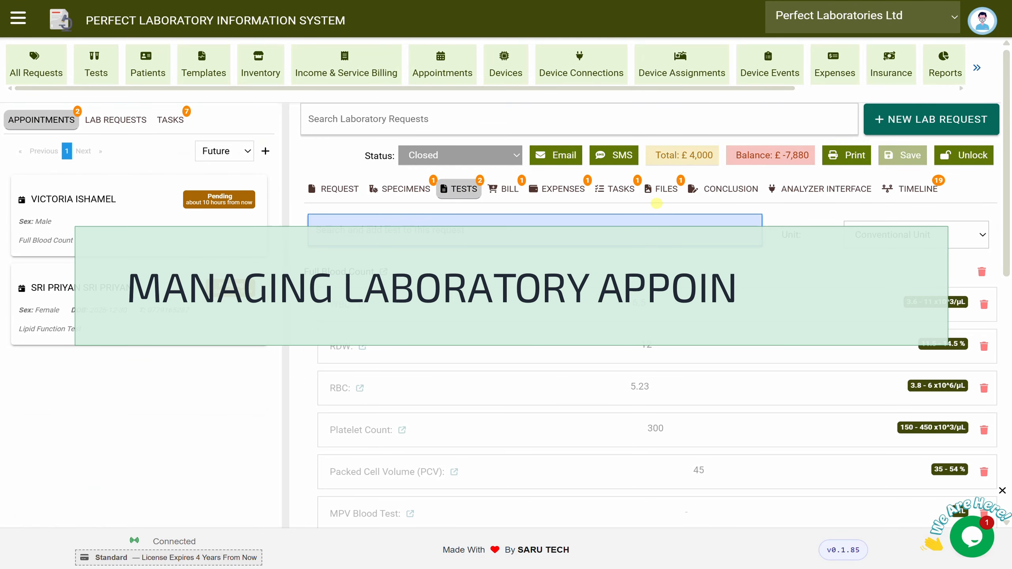
Show the appointments beside the lab requests and examine the status choices for filtering them.
click(127, 119)
click(53, 115)
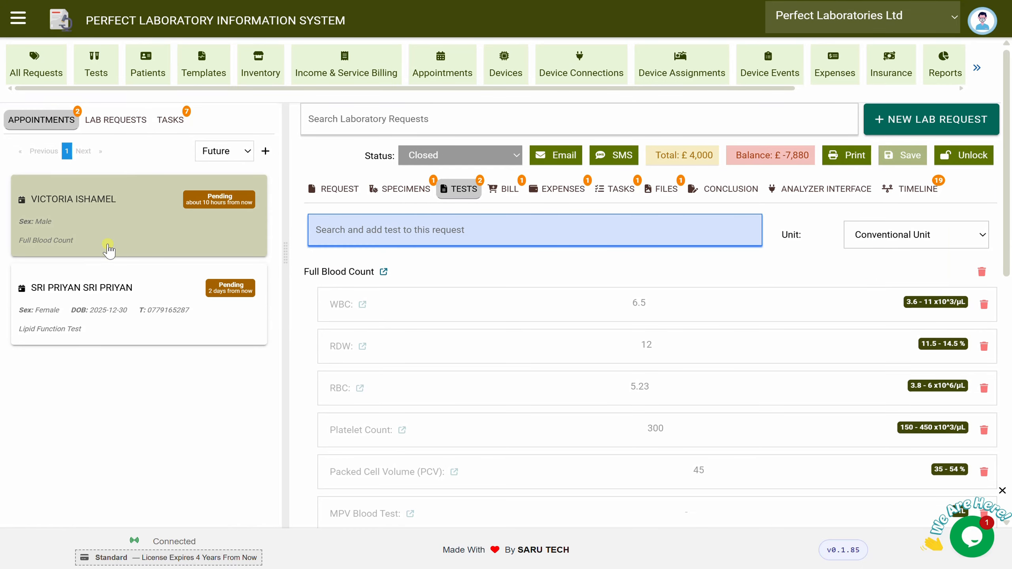
click(213, 159)
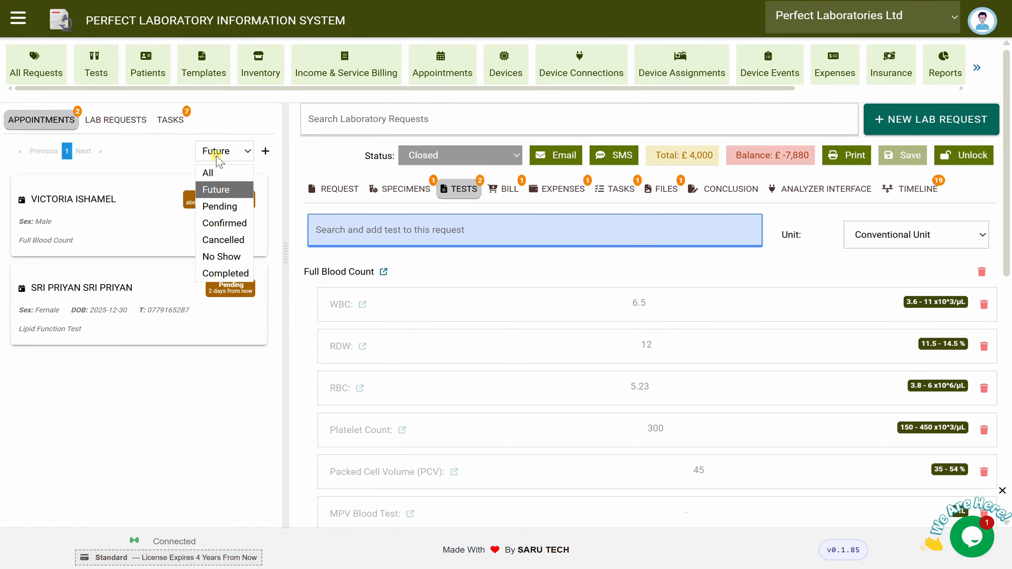
click(131, 225)
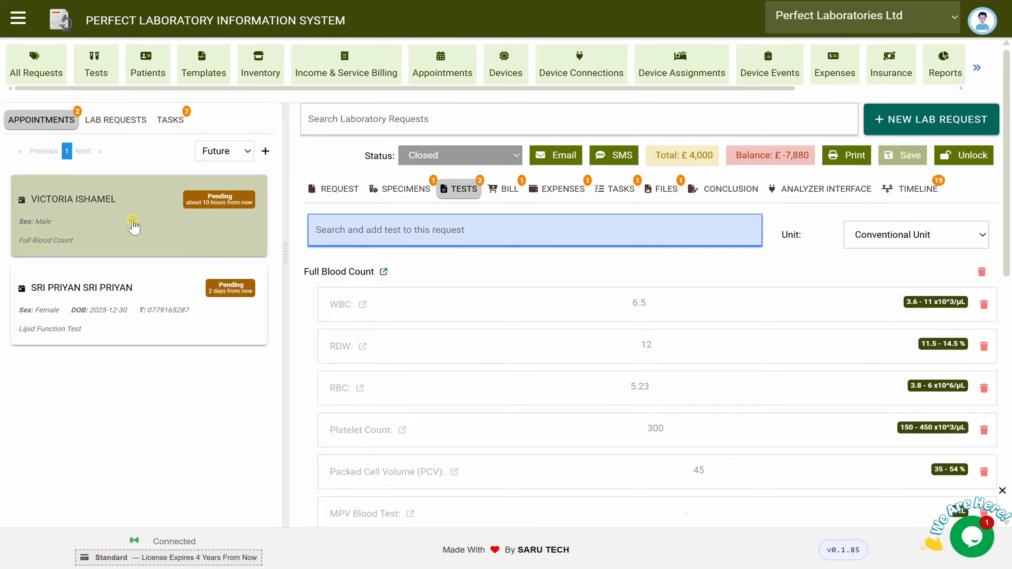
Create a lab request from the pending Full Blood Count appointment and open its request details.
click(132, 226)
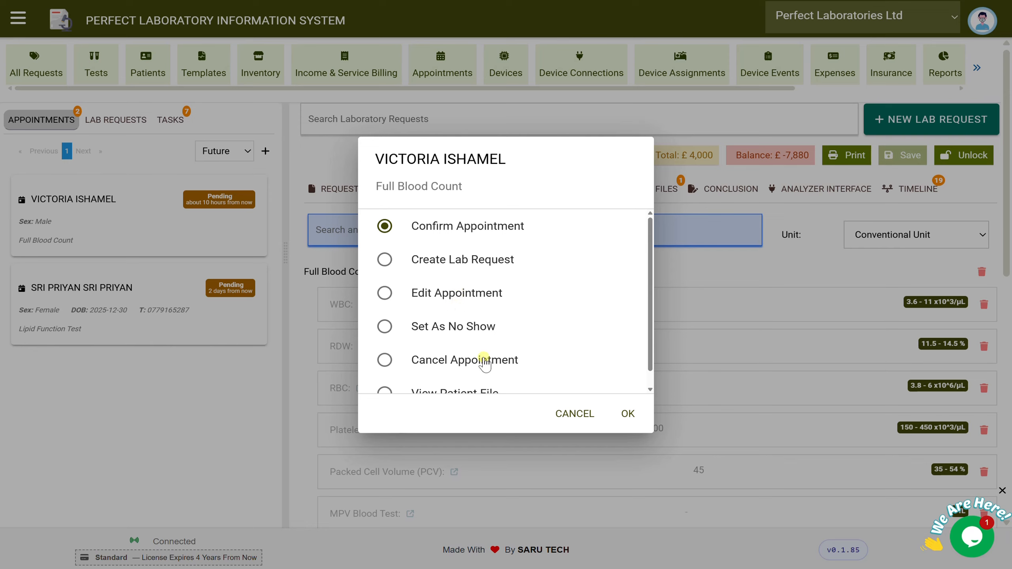
drag(651, 343, 649, 313)
click(485, 266)
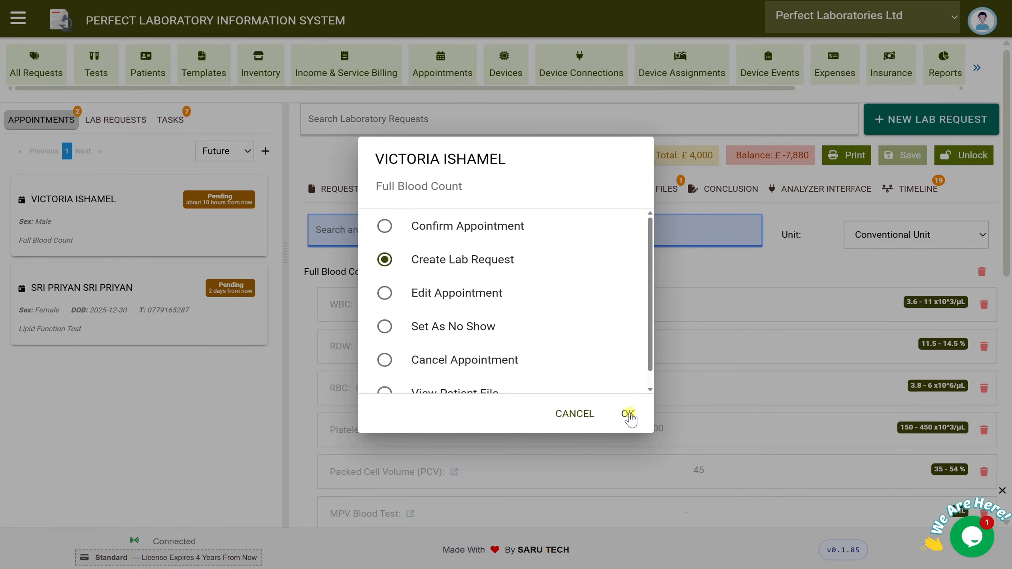
click(628, 415)
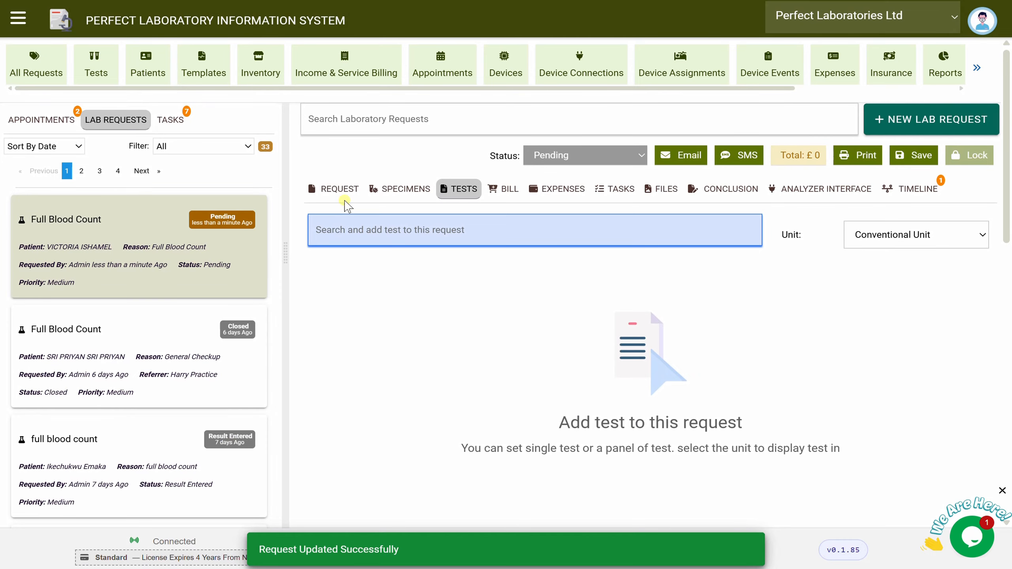
click(344, 198)
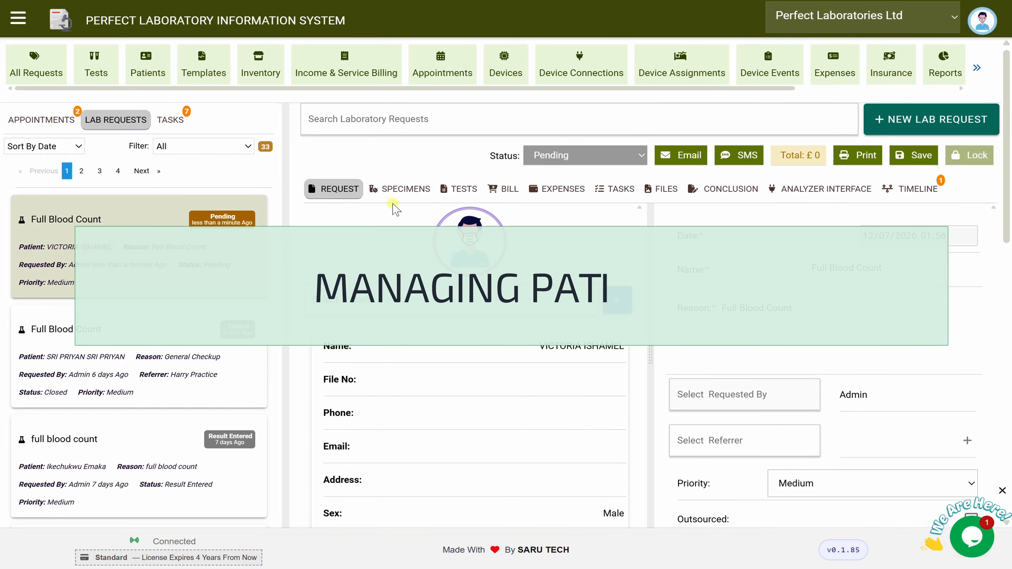
Open the file of the patient with a photo and view the Routine Follow-Up on Hypertension and Sinusitis Confirmed; Treatment Initiation notes.
click(153, 63)
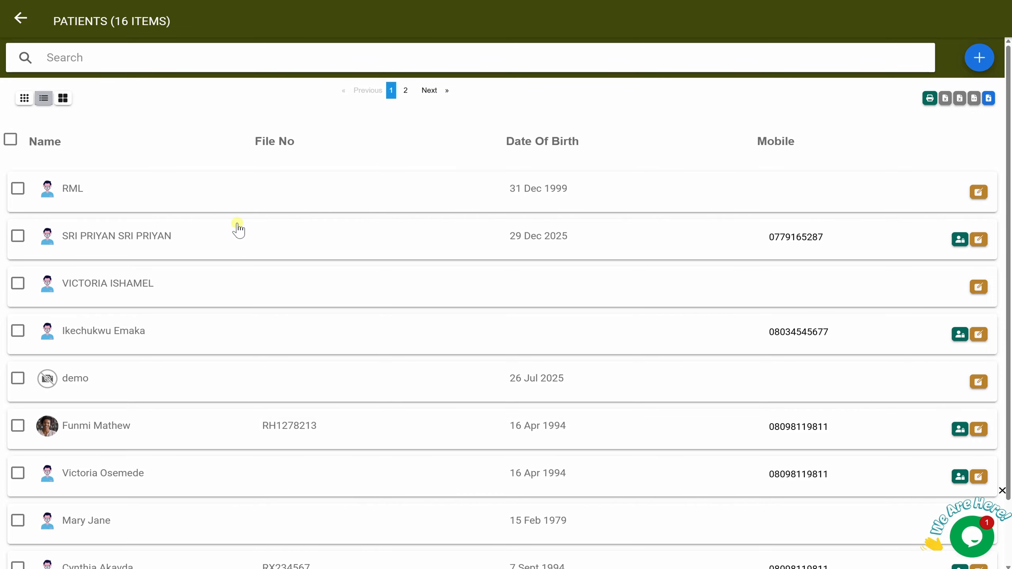
click(288, 429)
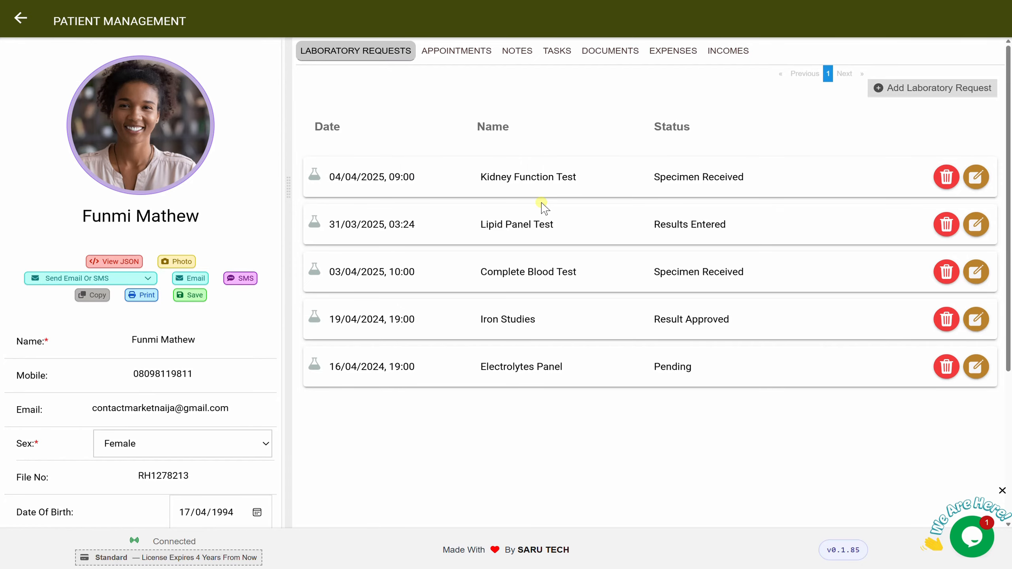
click(512, 51)
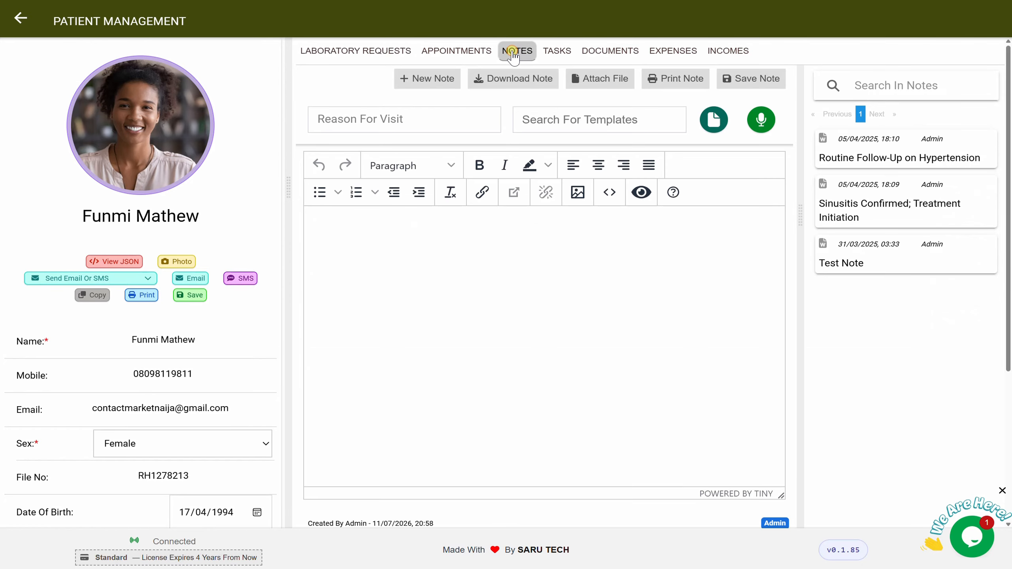
click(860, 153)
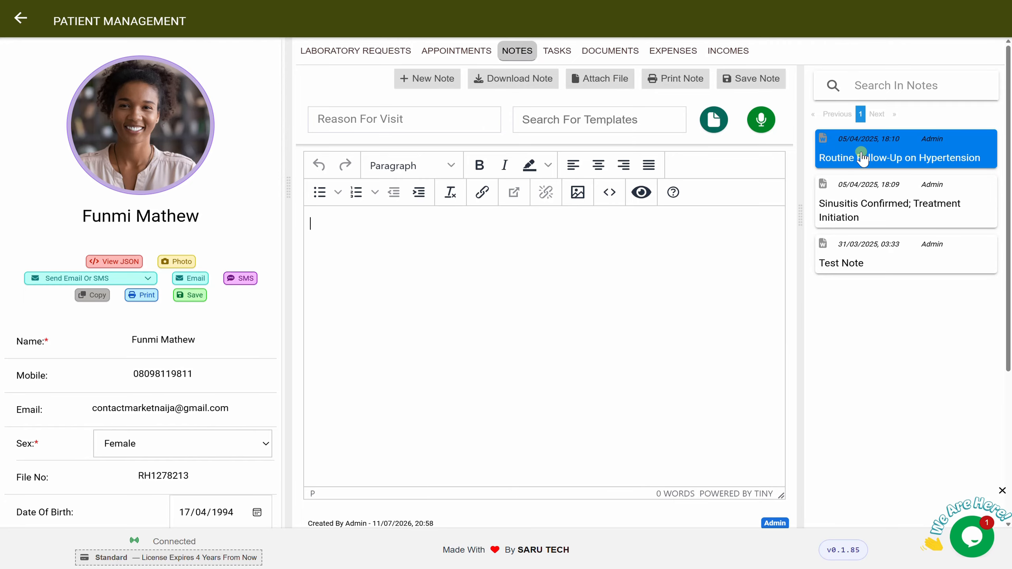
click(866, 195)
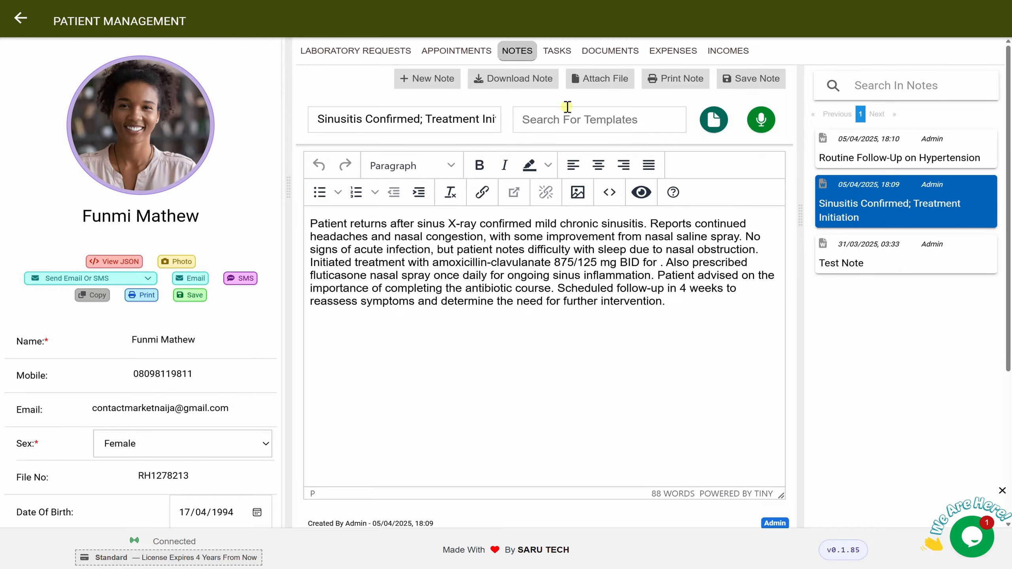
Add a new bill to the patient's incomes with the Appointment service and pay £200 in cash.
click(722, 56)
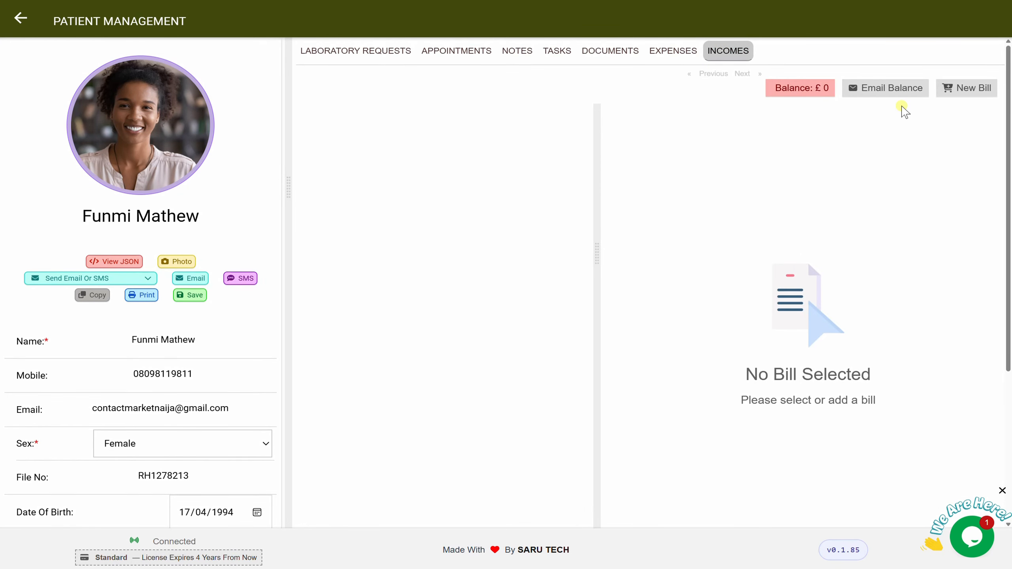
click(957, 95)
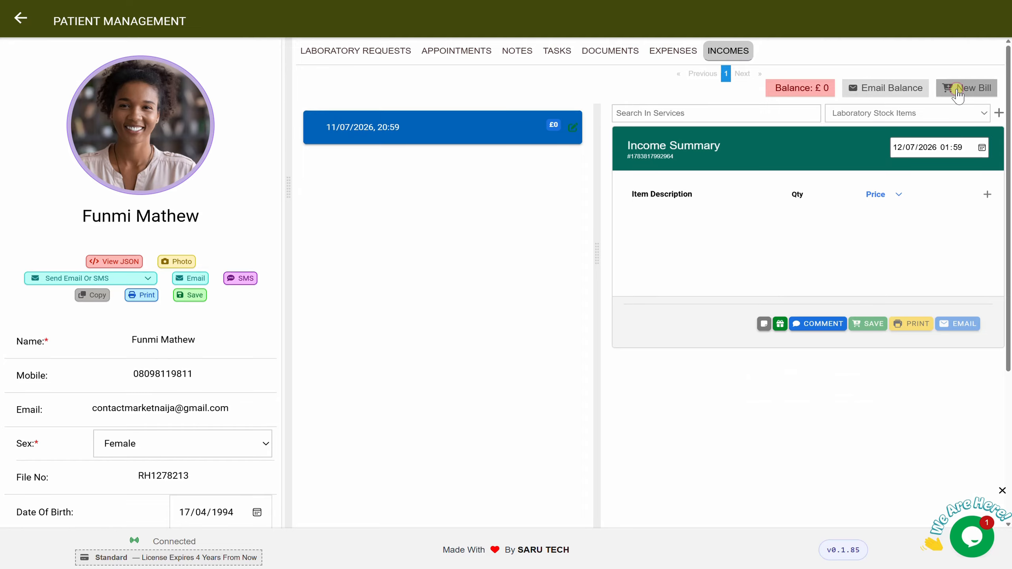
click(725, 115)
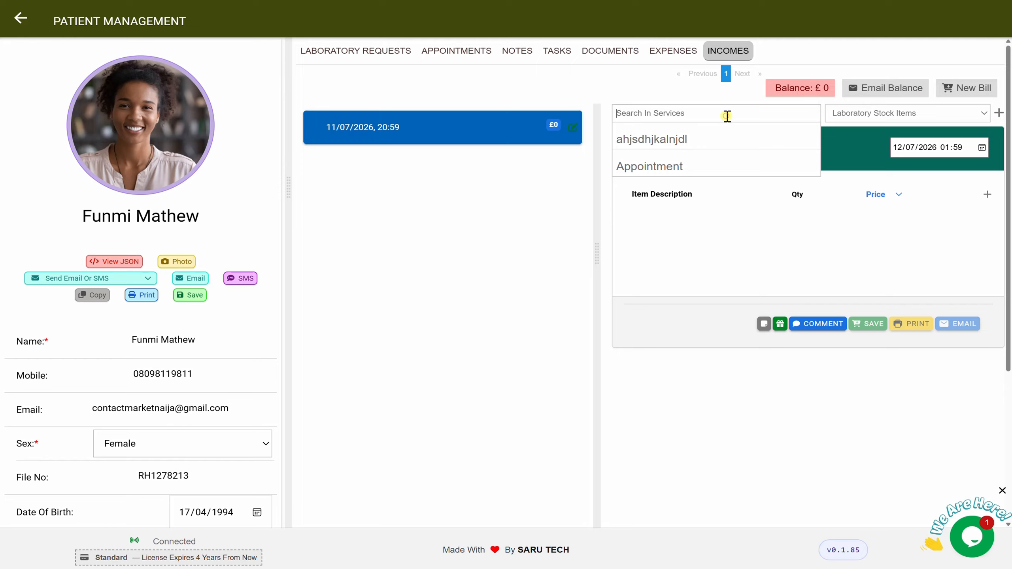
click(686, 162)
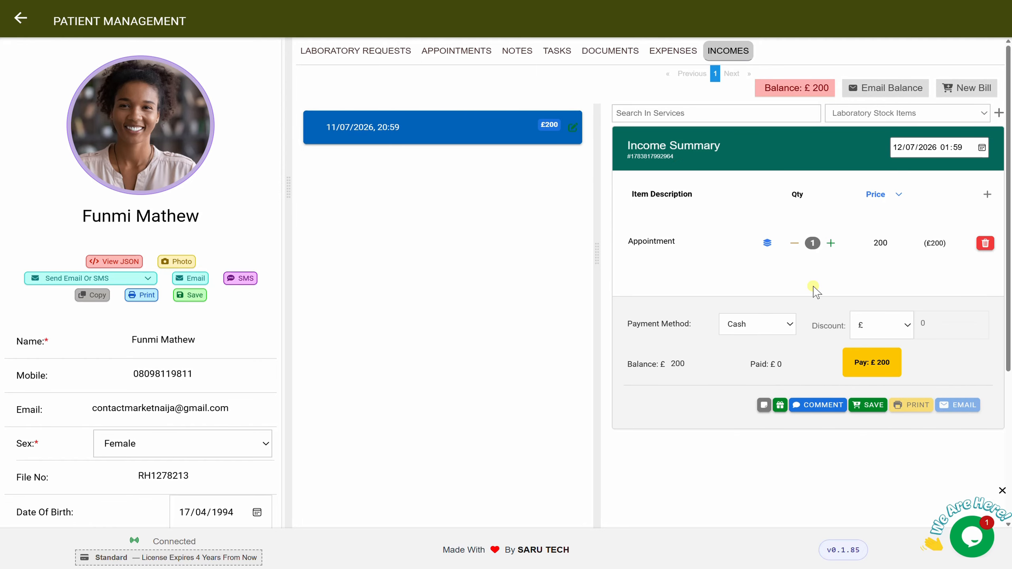
click(871, 363)
click(576, 338)
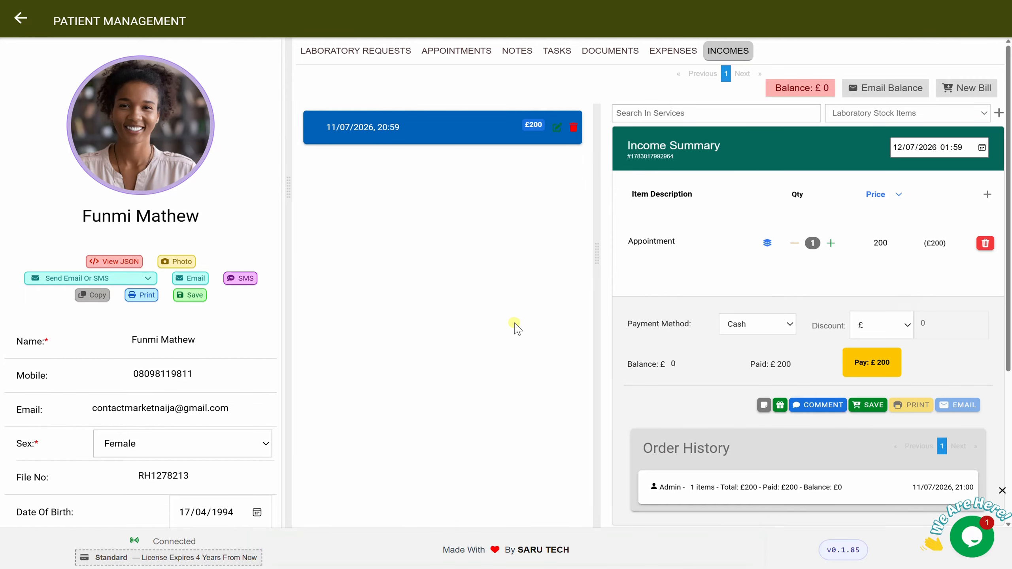
Show the patient's documents and open the uploaded urine sample file.
click(387, 51)
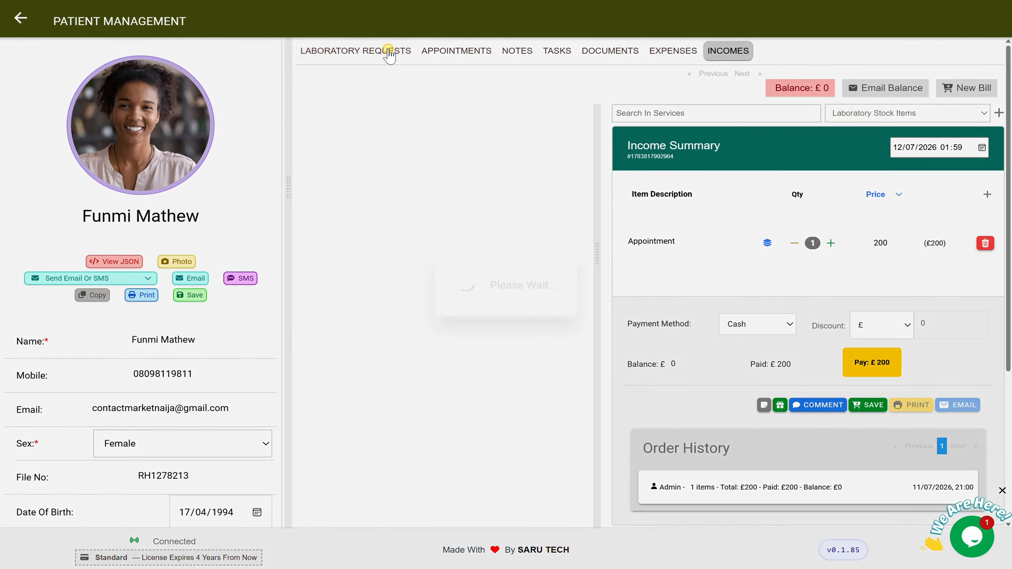
click(592, 52)
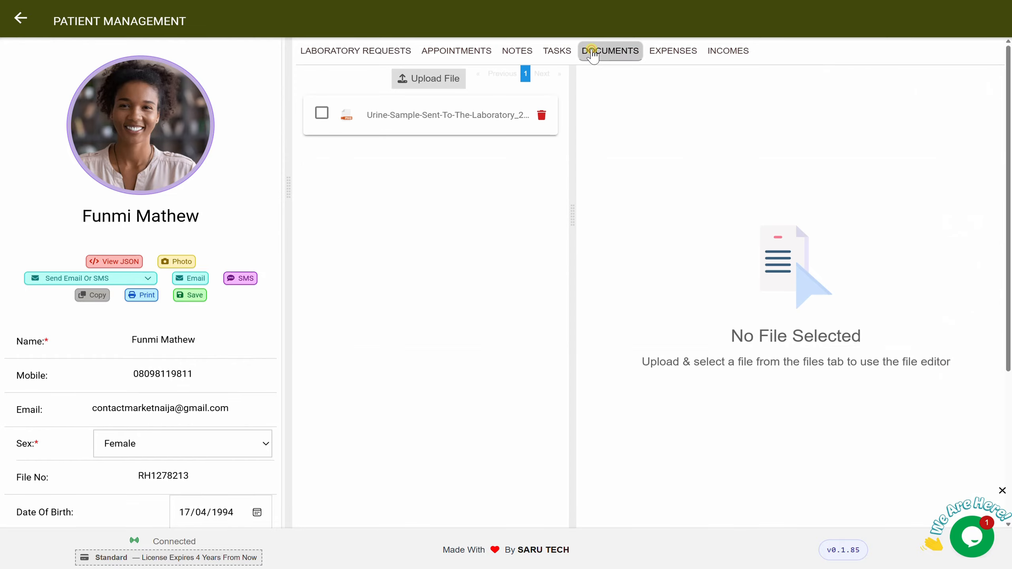
click(428, 126)
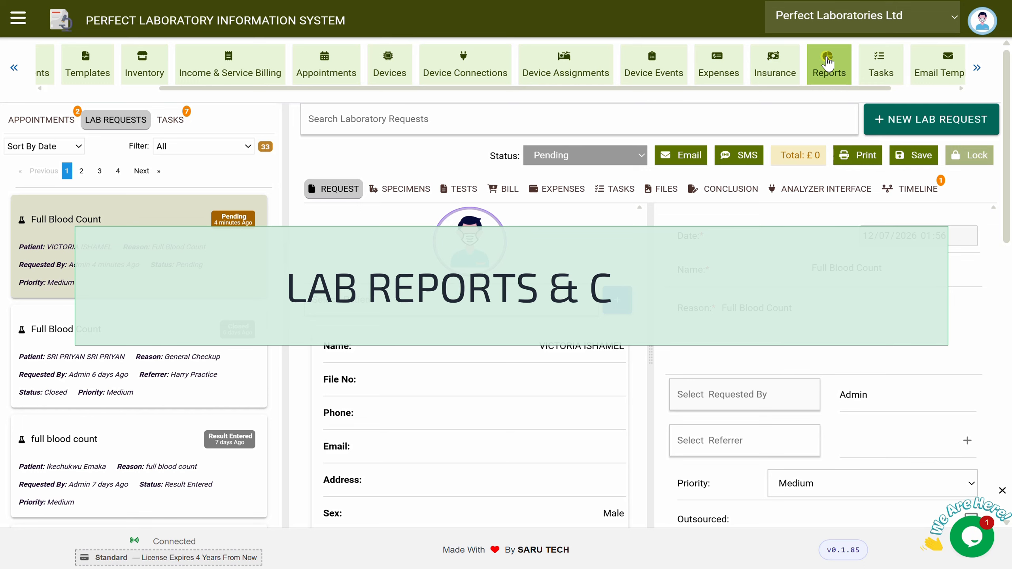
Search the reports for "labor", open the Laboratory Requests report, check its month choices and set its type to Month.
click(827, 62)
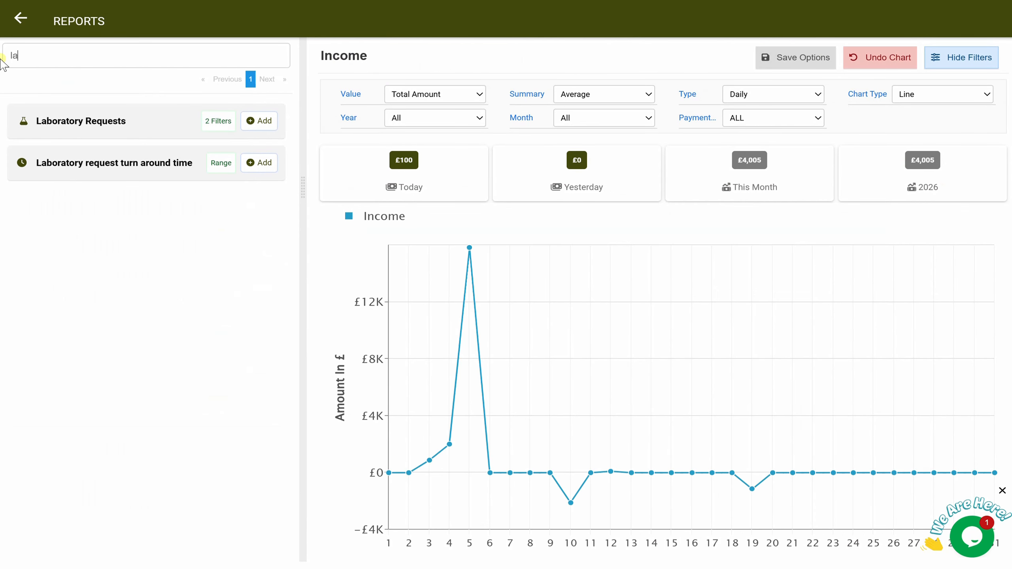
text(bor)
click(90, 128)
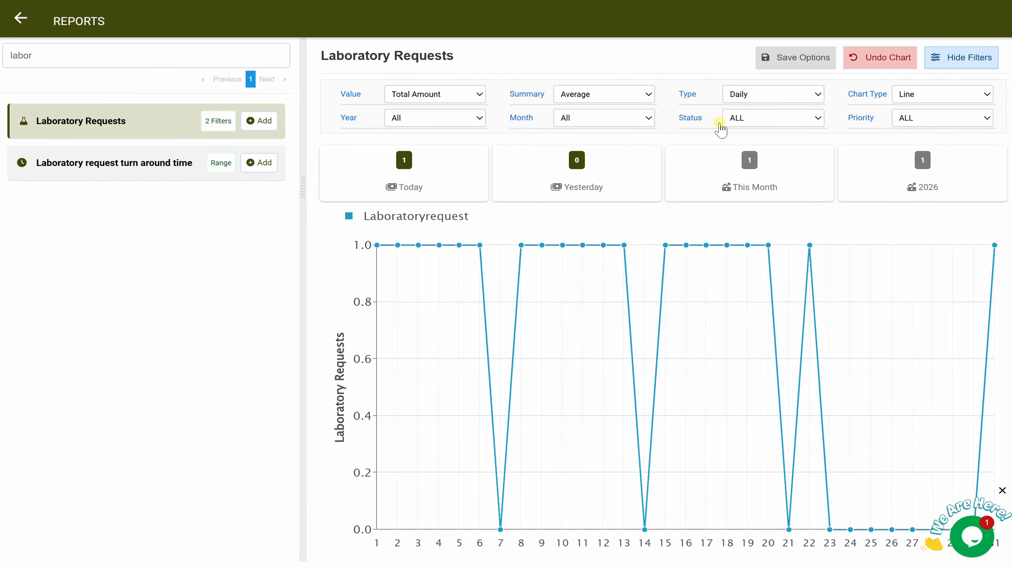
click(591, 120)
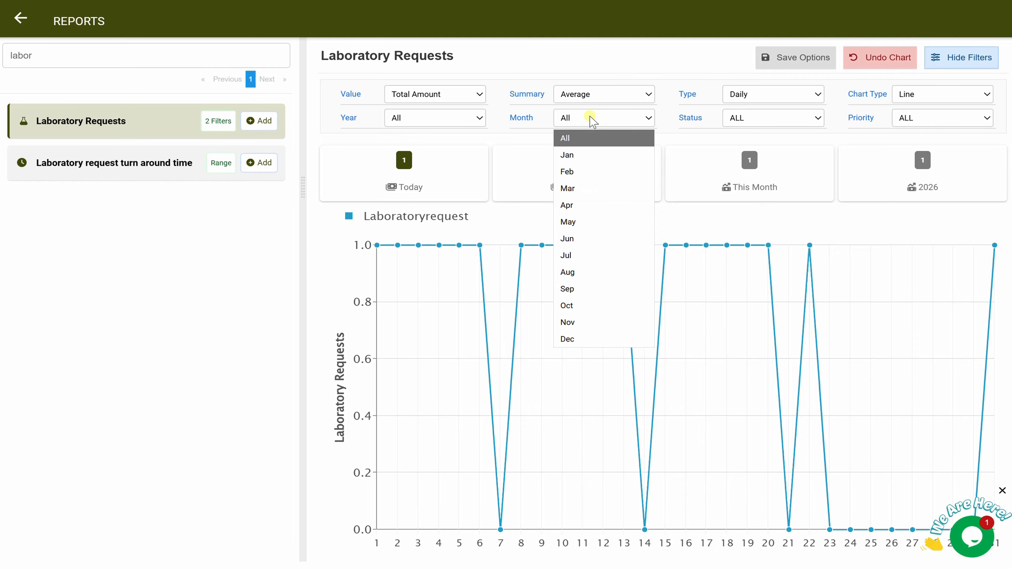
click(589, 117)
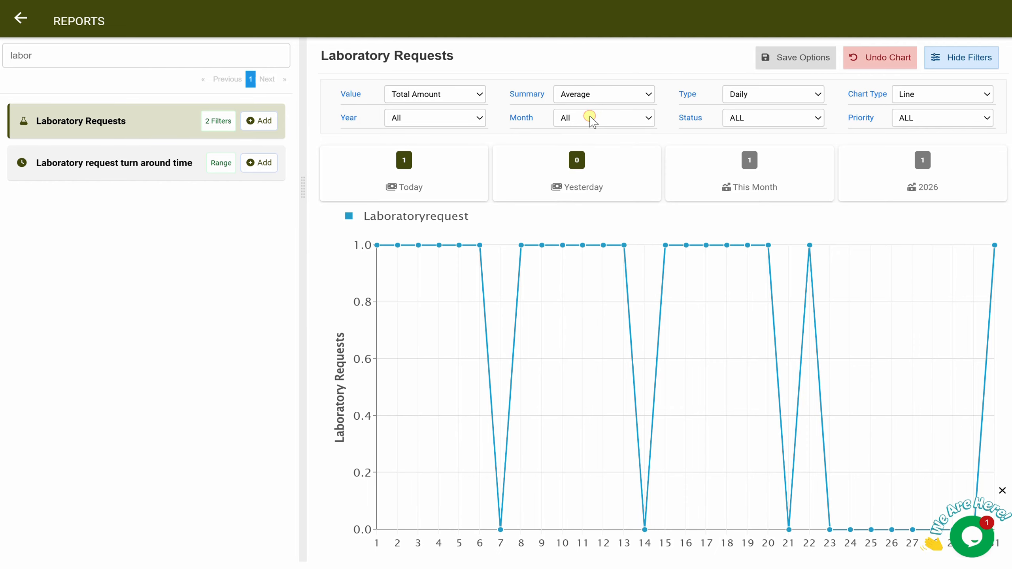
click(749, 96)
click(750, 115)
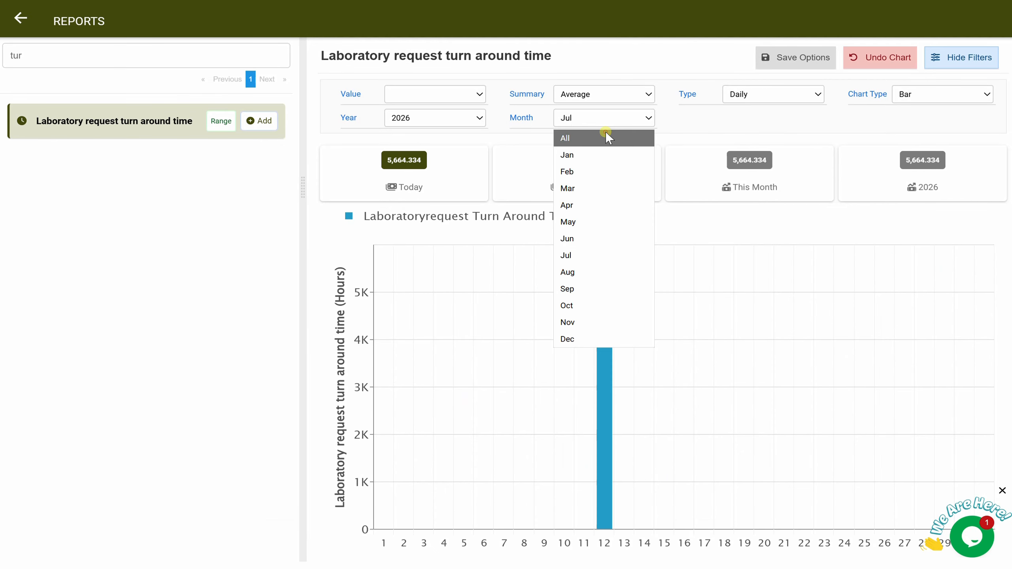
Set the month filter of the Laboratory request turn around time report to All, and return to the home page.
click(605, 135)
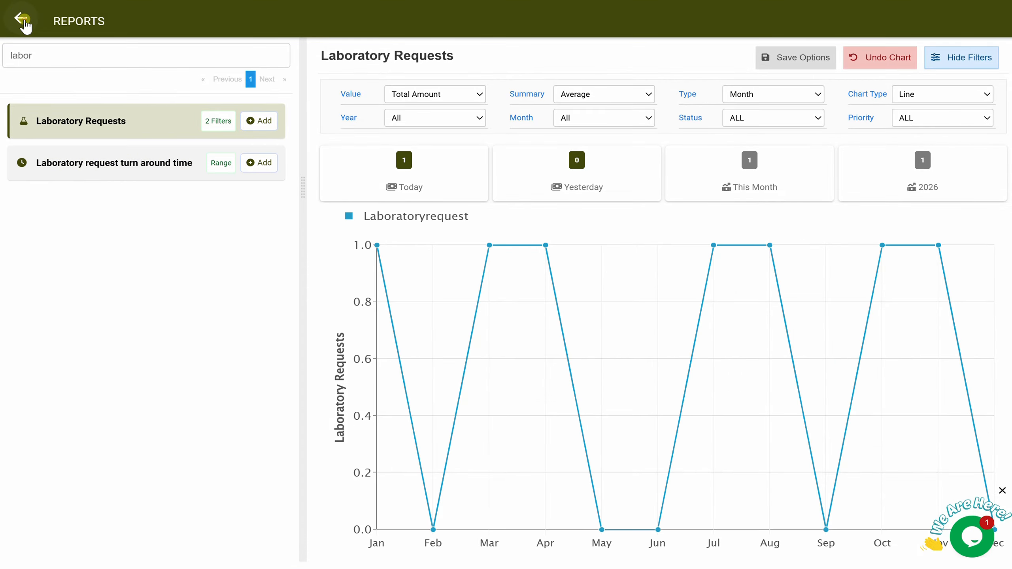
click(20, 19)
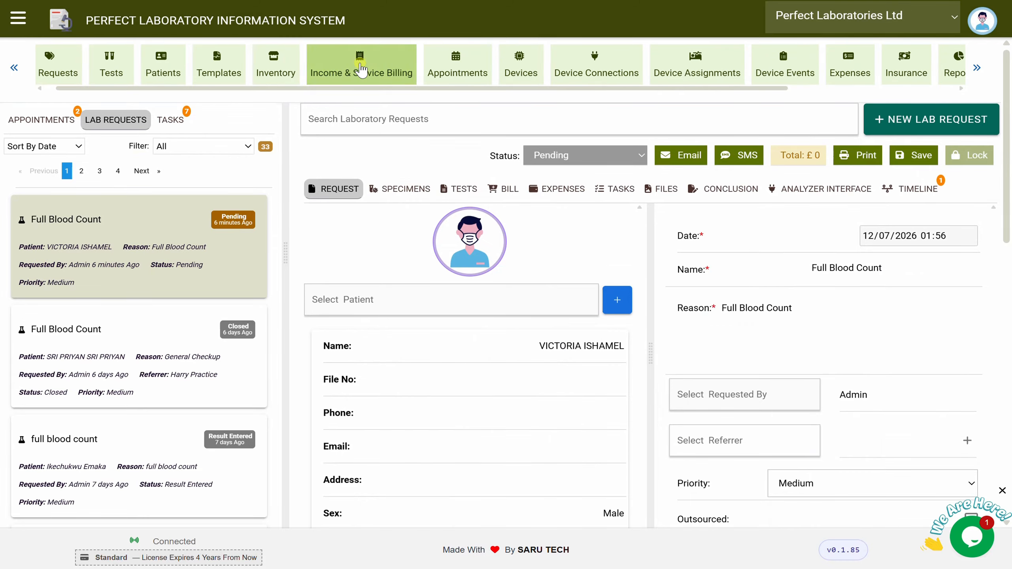
Open the income and service billing records and view the bills of 11/07/2026, 20:59 and 03/11/2025, 08:42.
click(360, 70)
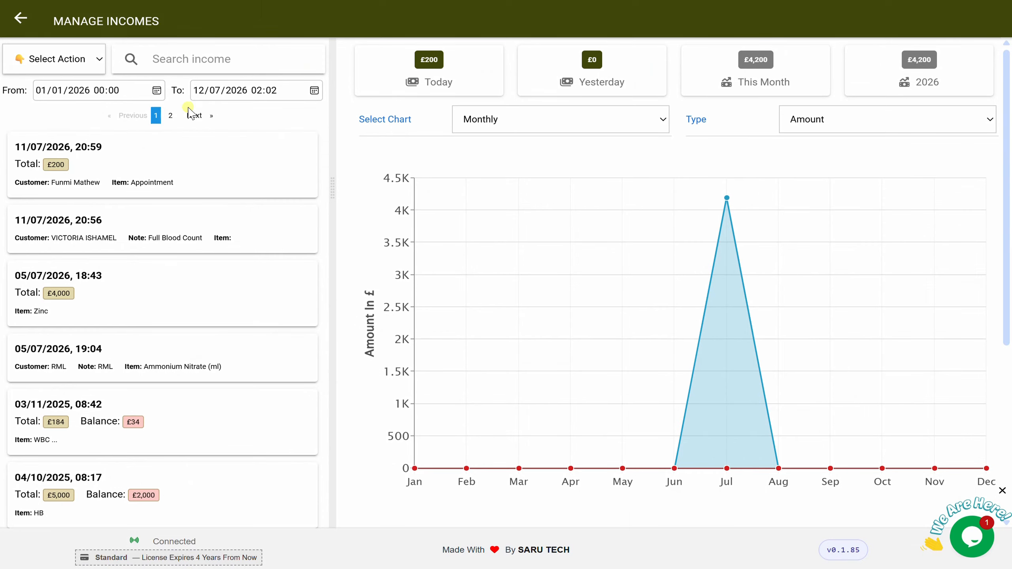
click(165, 163)
click(141, 422)
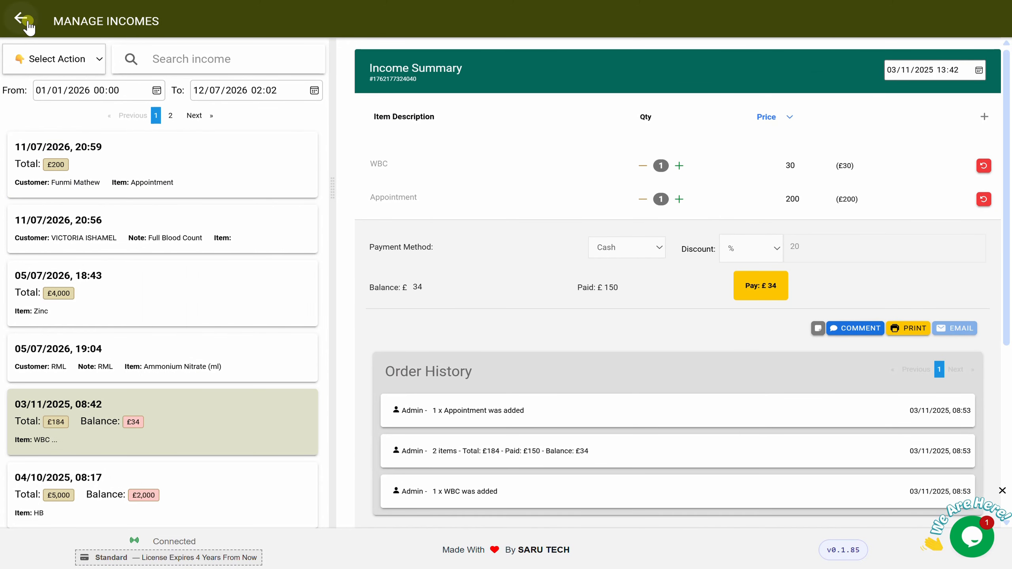
Generate the printable incomes report, and return to the home page.
click(61, 59)
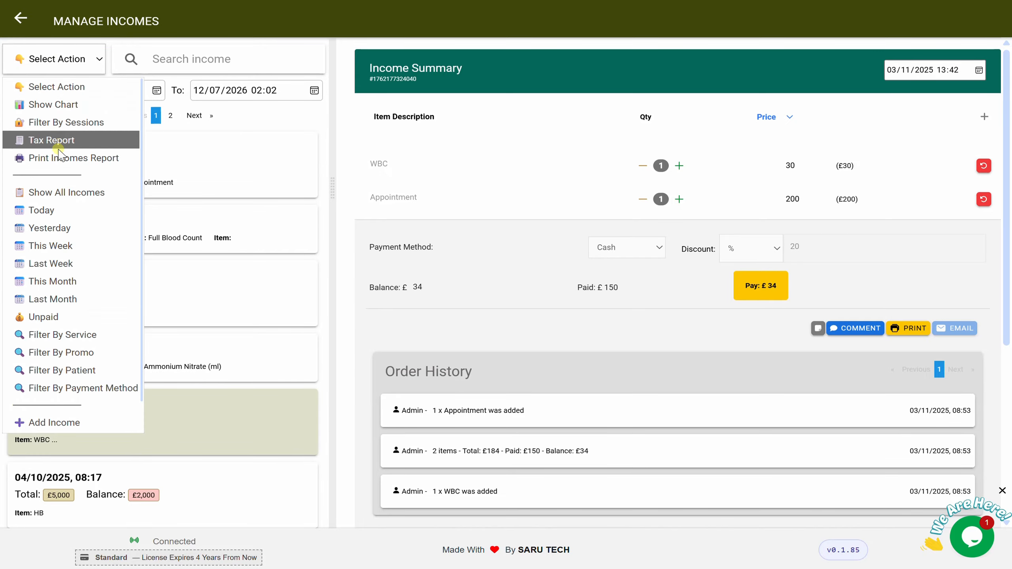
click(82, 163)
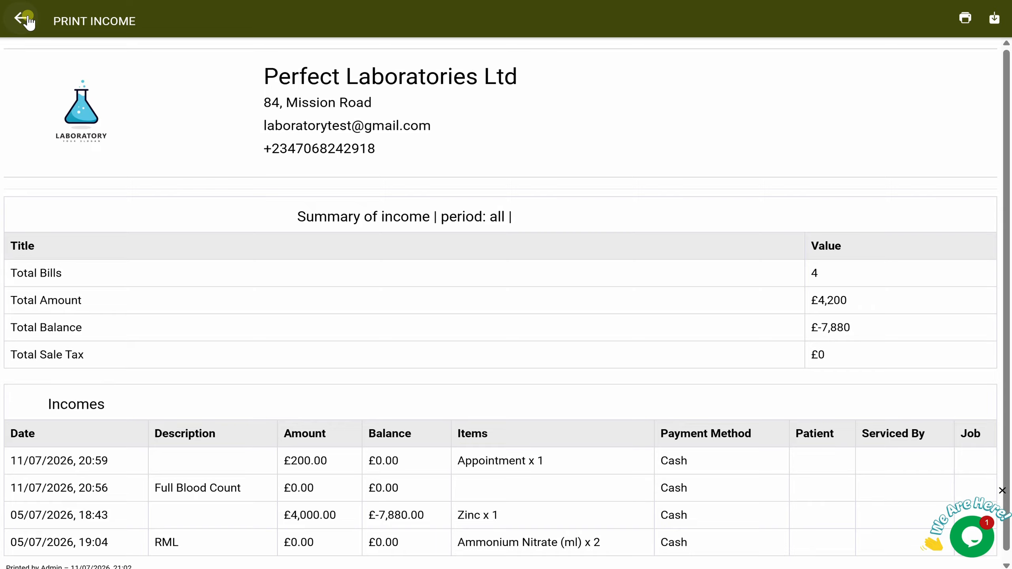
click(27, 19)
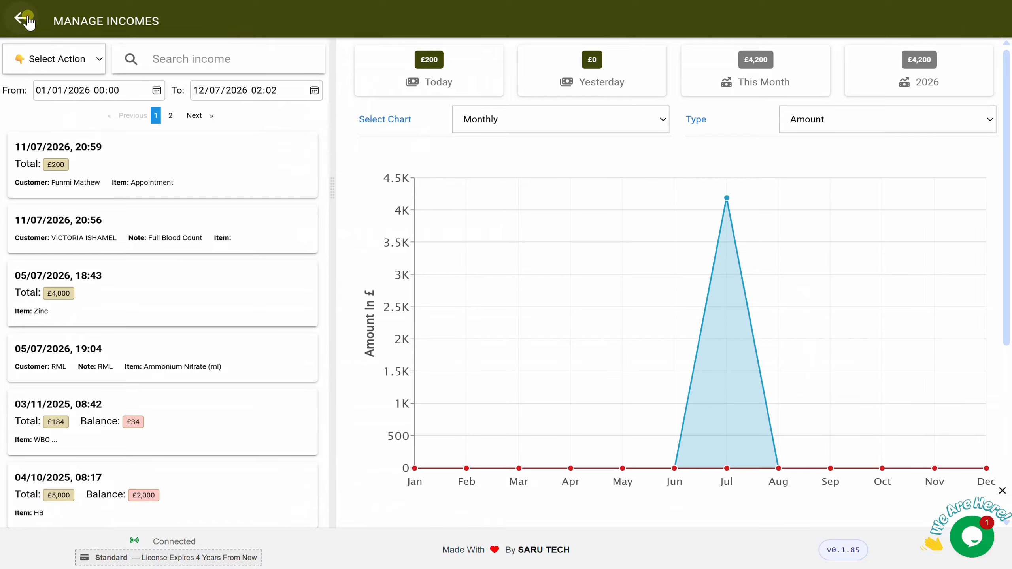
click(27, 19)
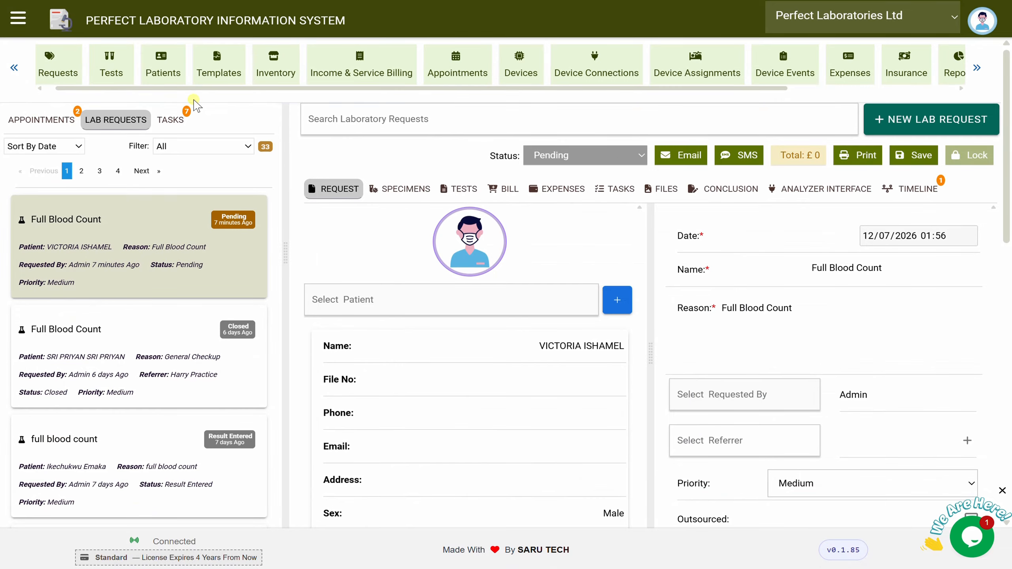
Open the closed Full Blood Count request and review its tests, analyzer interface connections and bill.
drag(229, 88, 215, 90)
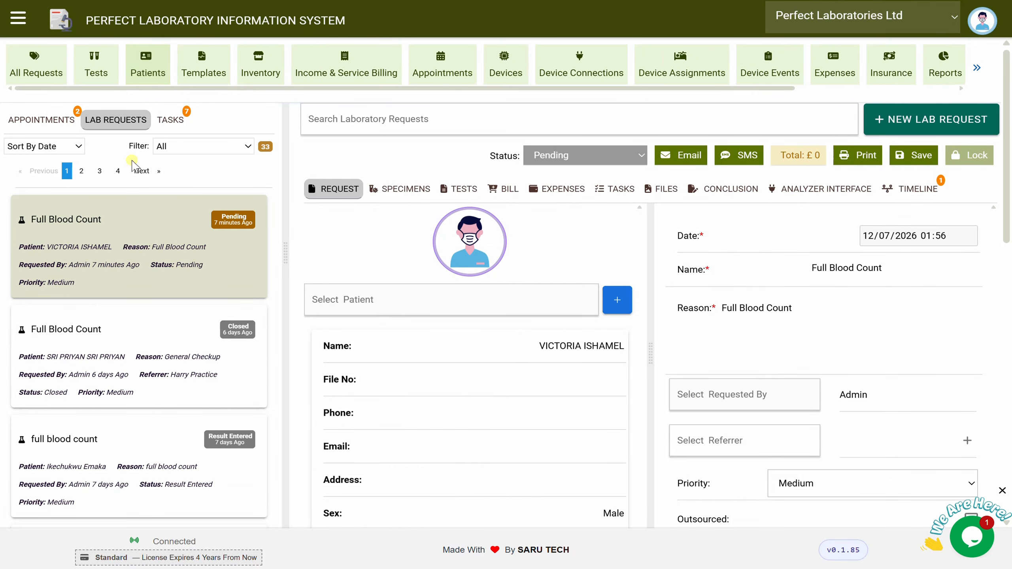
click(113, 332)
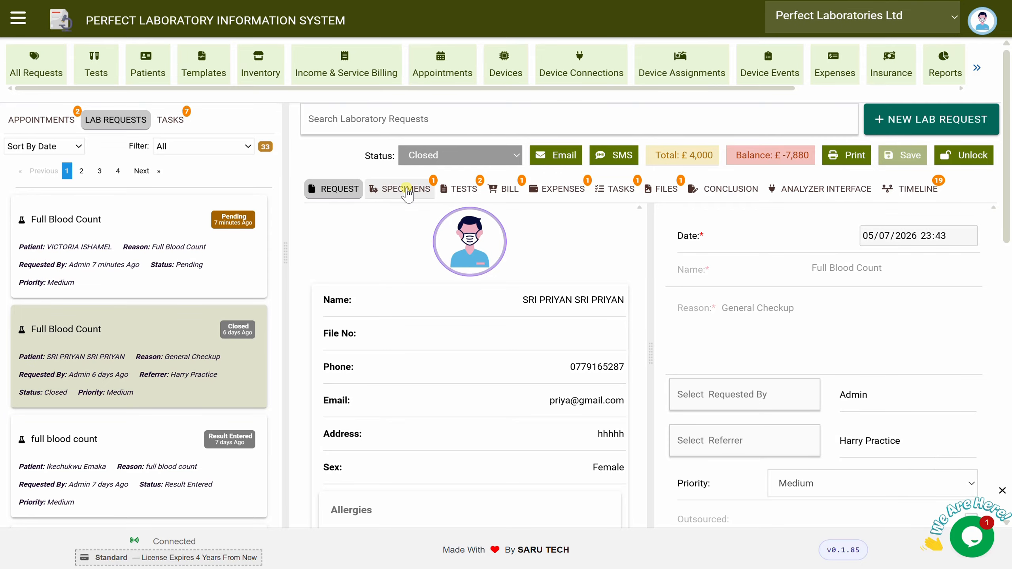
click(470, 191)
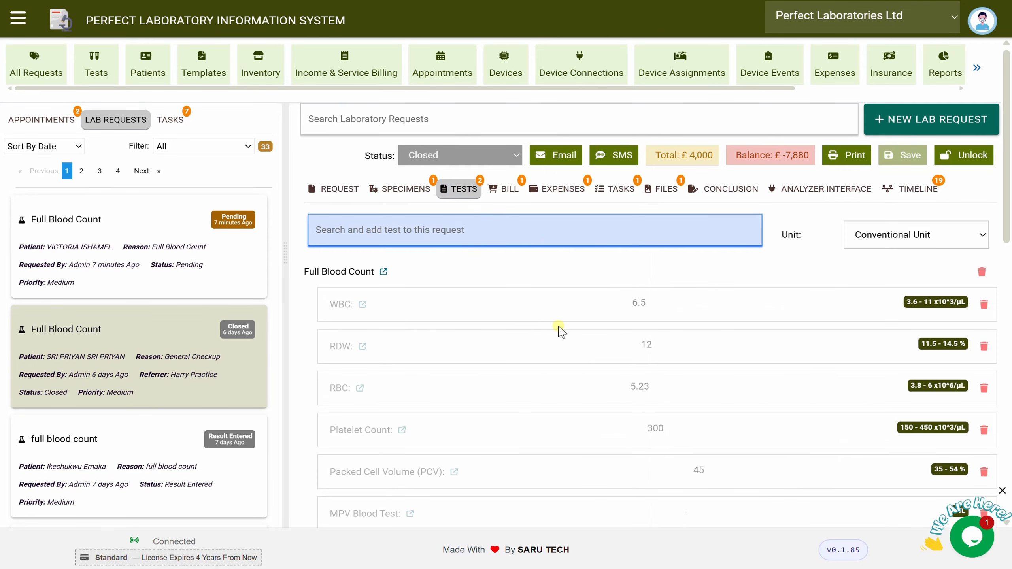
click(825, 190)
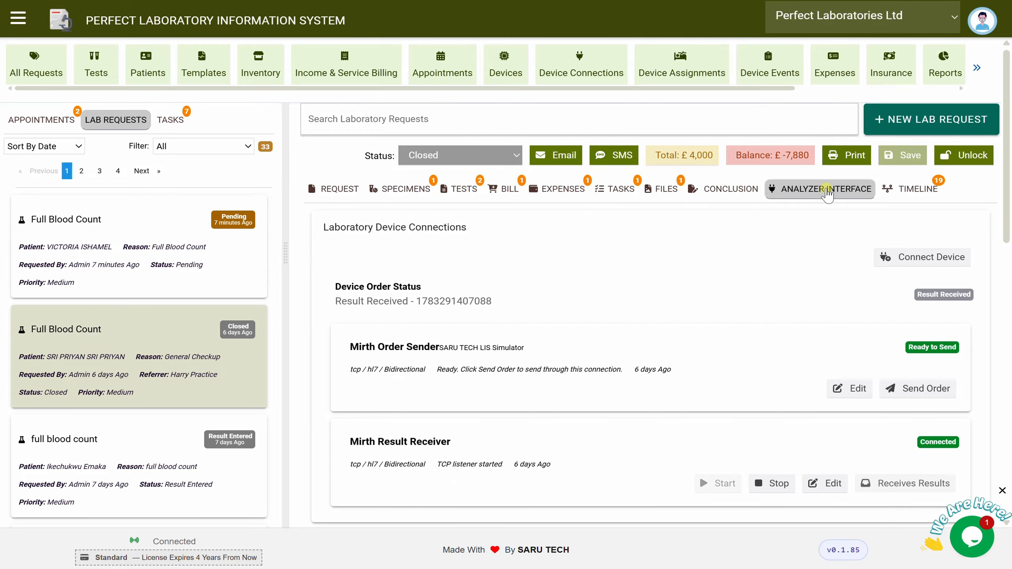
click(514, 193)
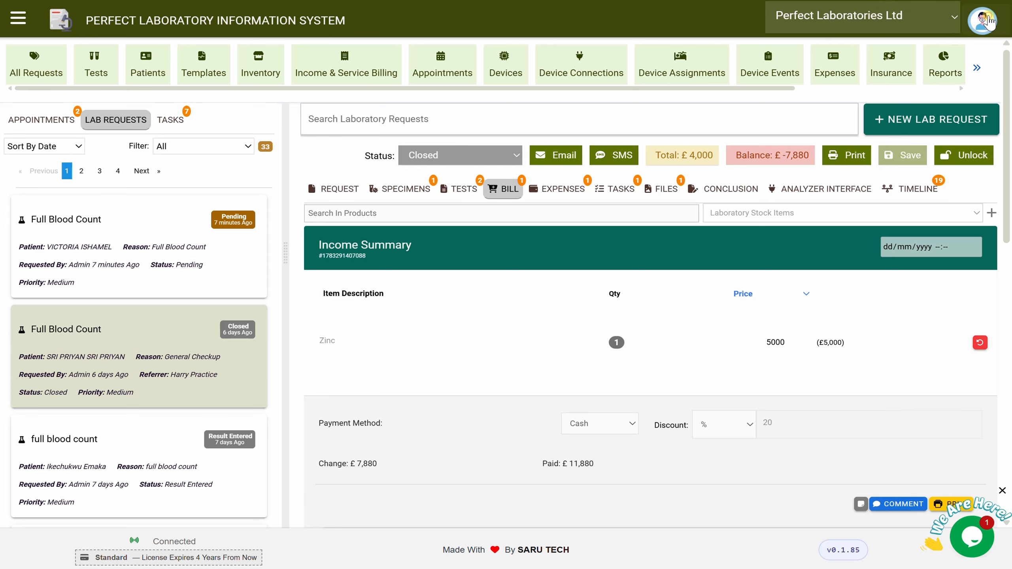
Show the admin account's options.
click(990, 20)
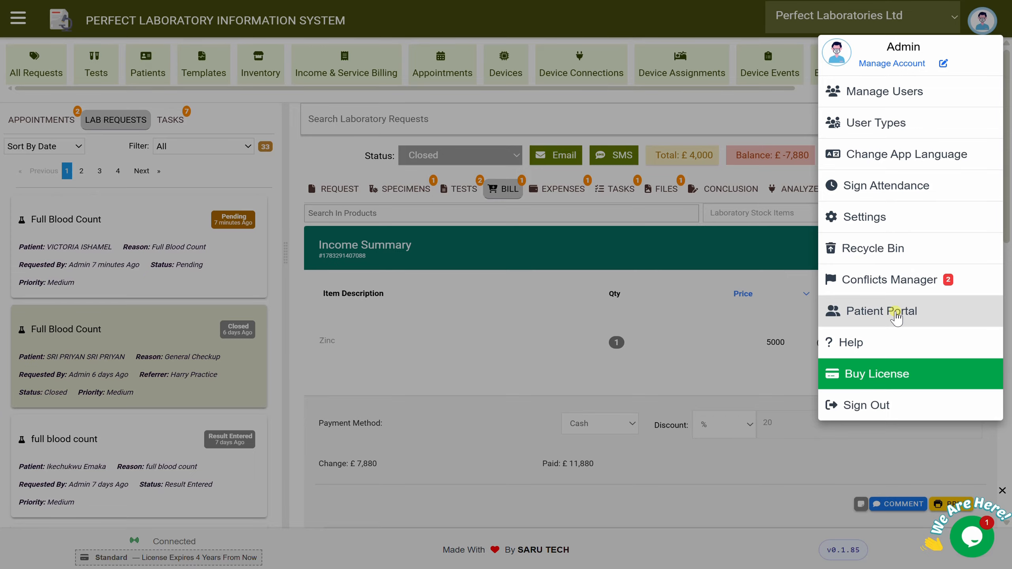